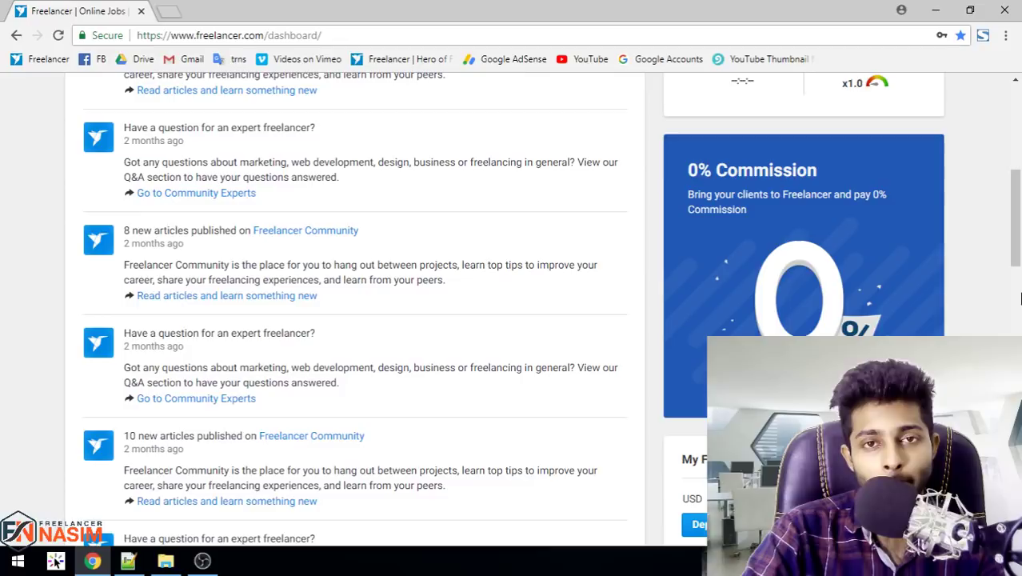
Return to the top of the dashboard and reveal the Work menu's Find Work options
scroll(1020, 297, "up", 10)
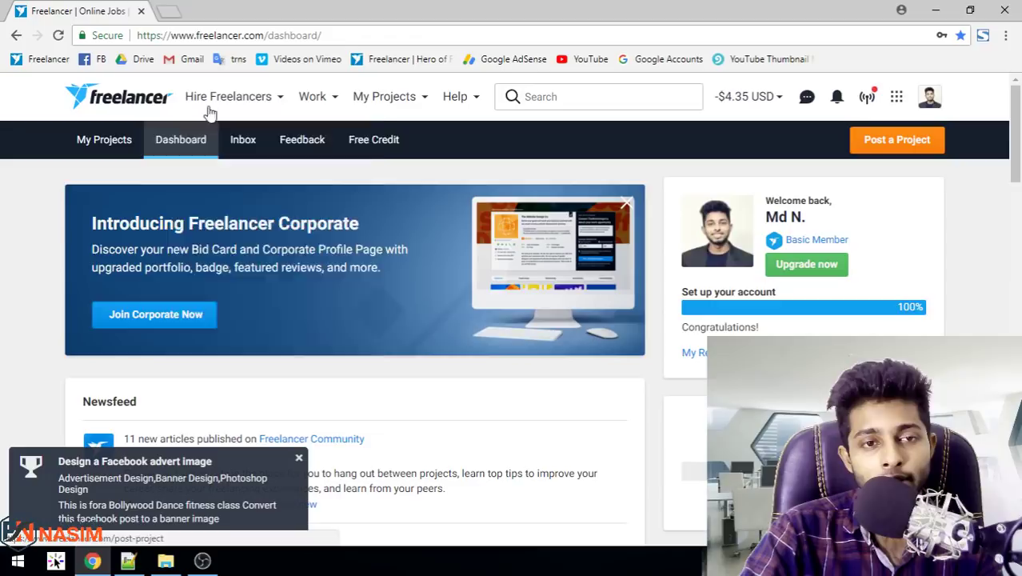
mouse_move(328, 108)
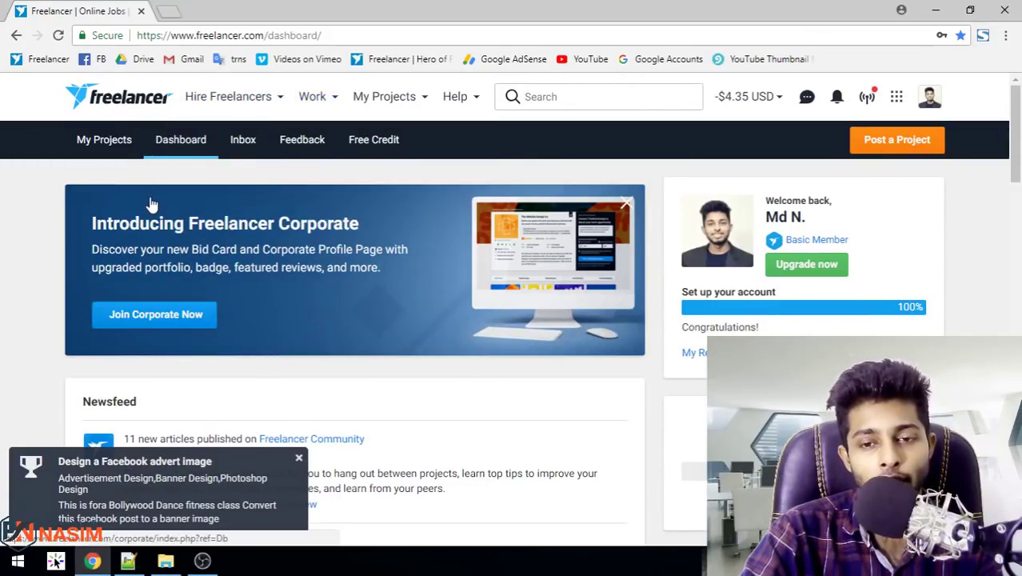
scroll(152, 205, "down", 4)
scroll(149, 197, "up", 4)
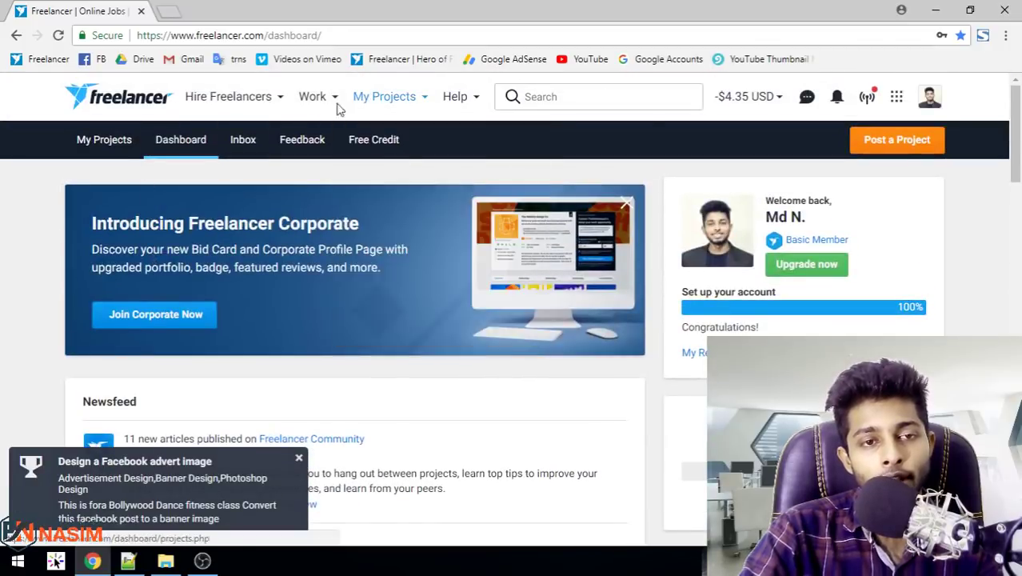
mouse_move(255, 112)
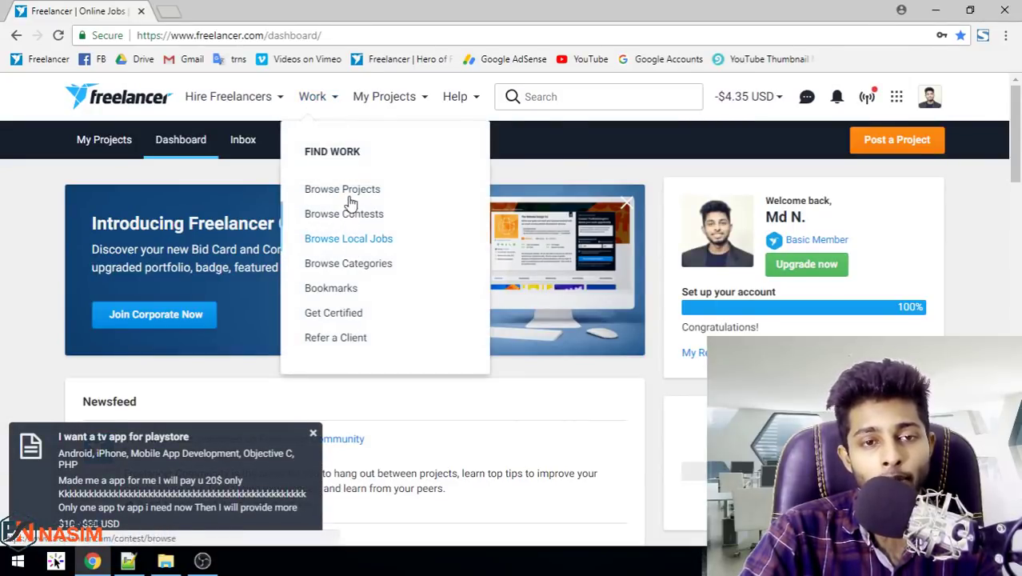
Browse Projects and scroll the results to the $100-$250 'Build me a WordPress Website' listing
left_click(349, 193)
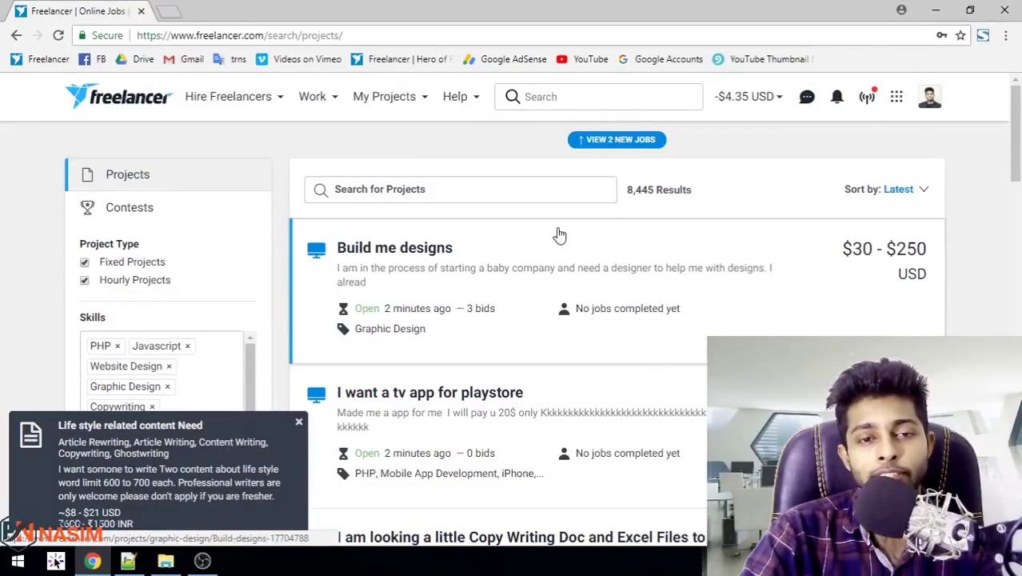
scroll(560, 236, "down", 1)
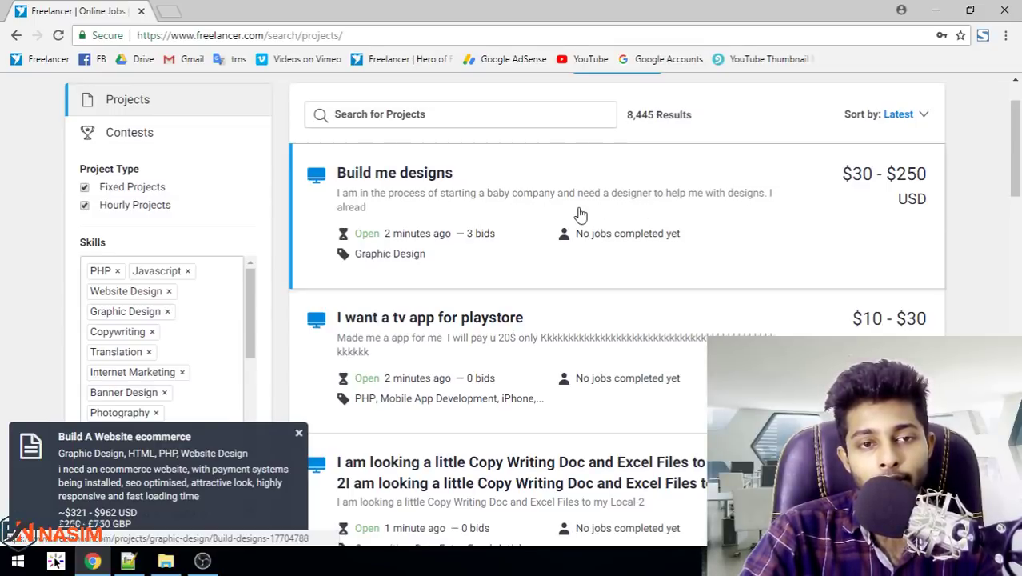
scroll(544, 202, "down", 3)
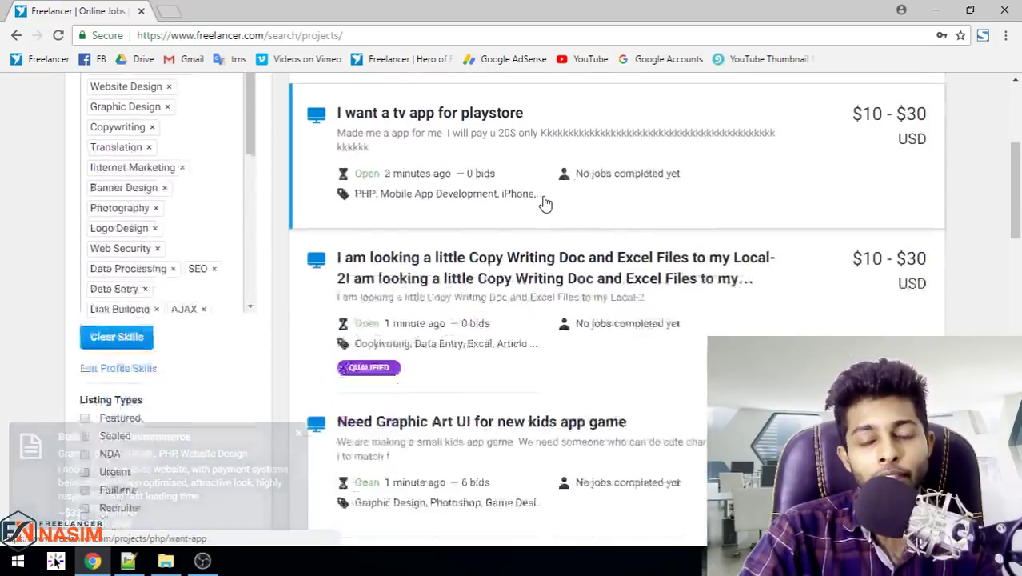
scroll(544, 202, "down", 2)
scroll(544, 202, "down", 3)
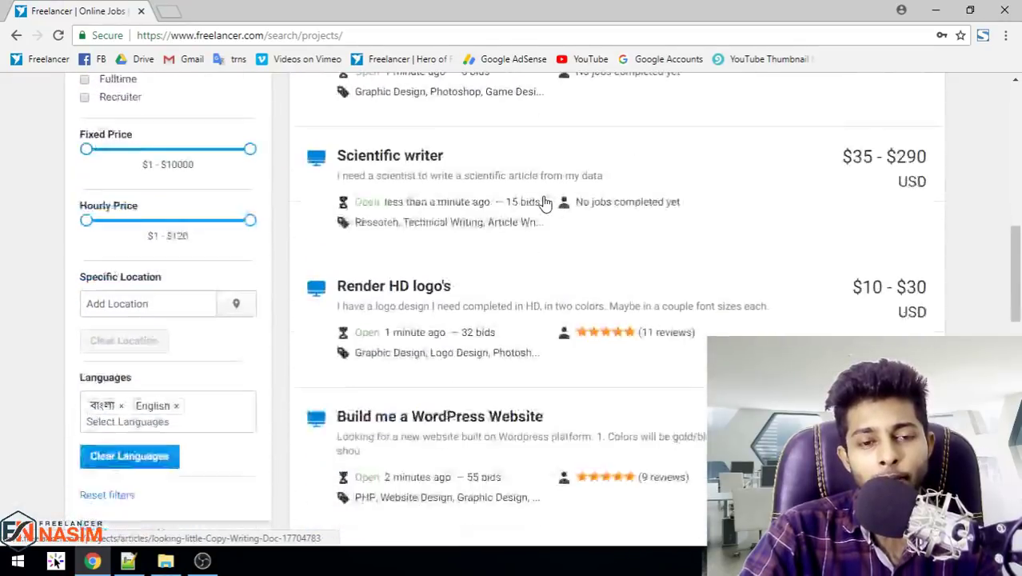
scroll(544, 202, "down", 2)
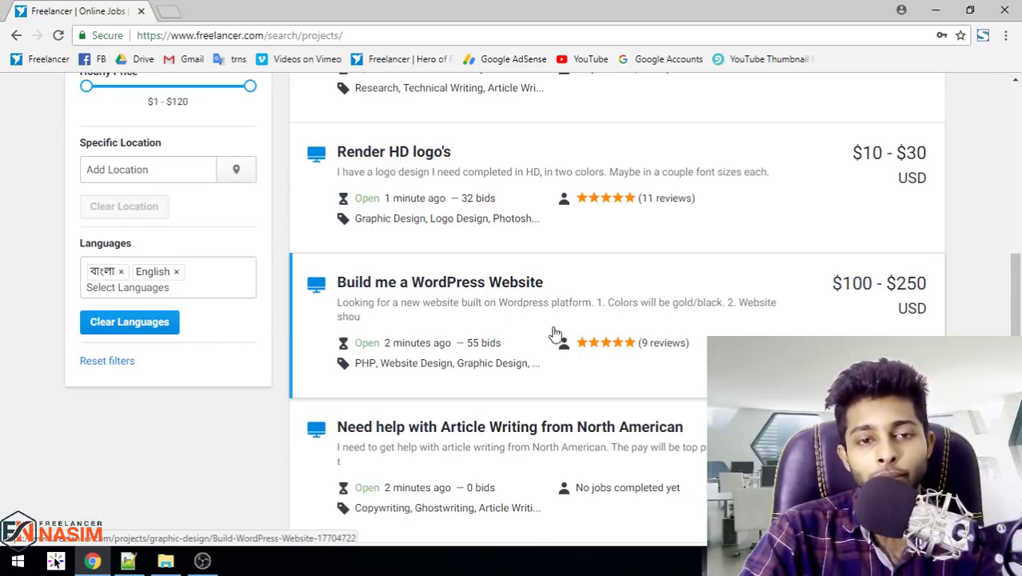
mouse_move(611, 348)
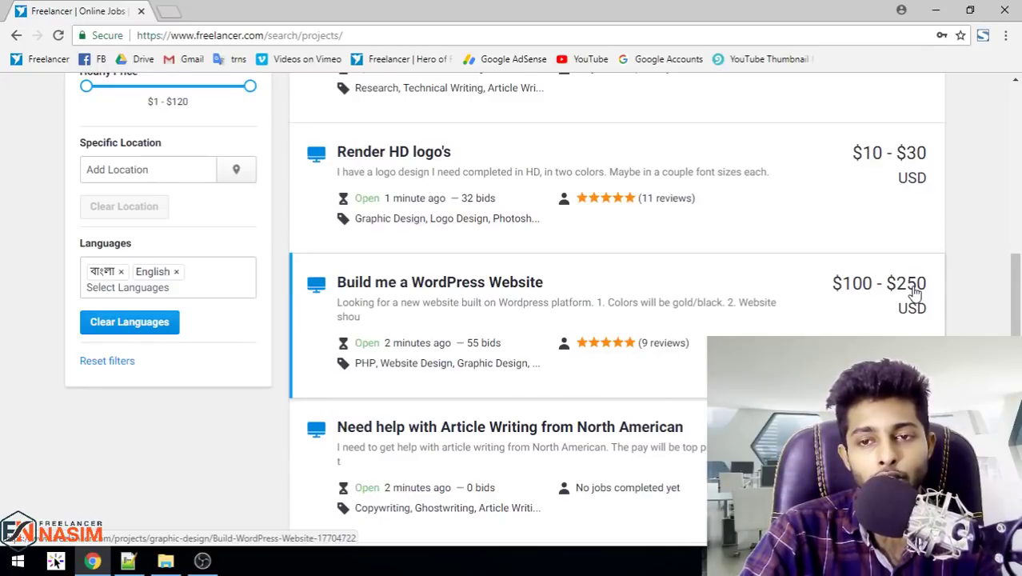
Open the 'Build me a WordPress Website' project and read through its project description
left_click(452, 291)
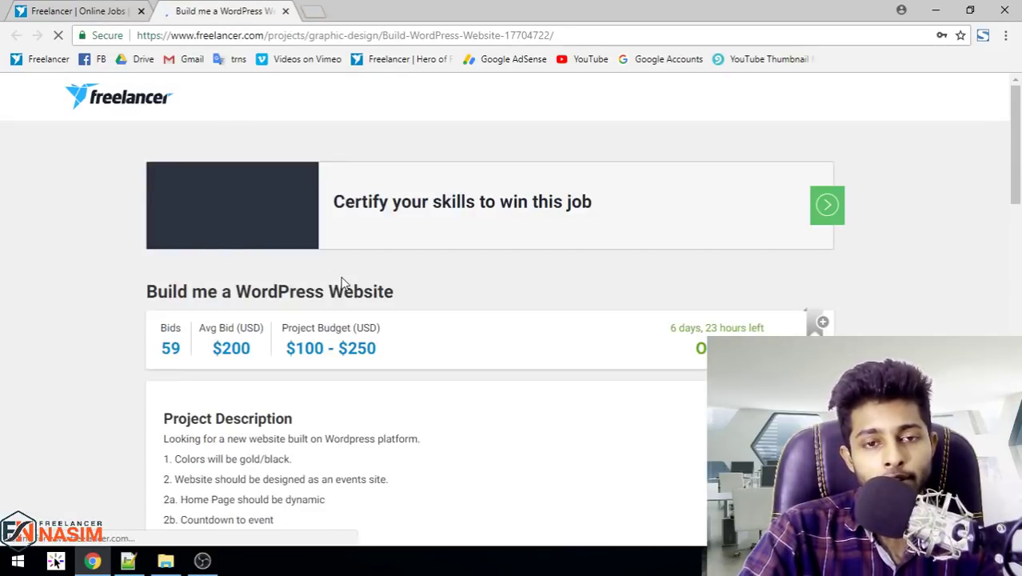
scroll(343, 283, "down", 4)
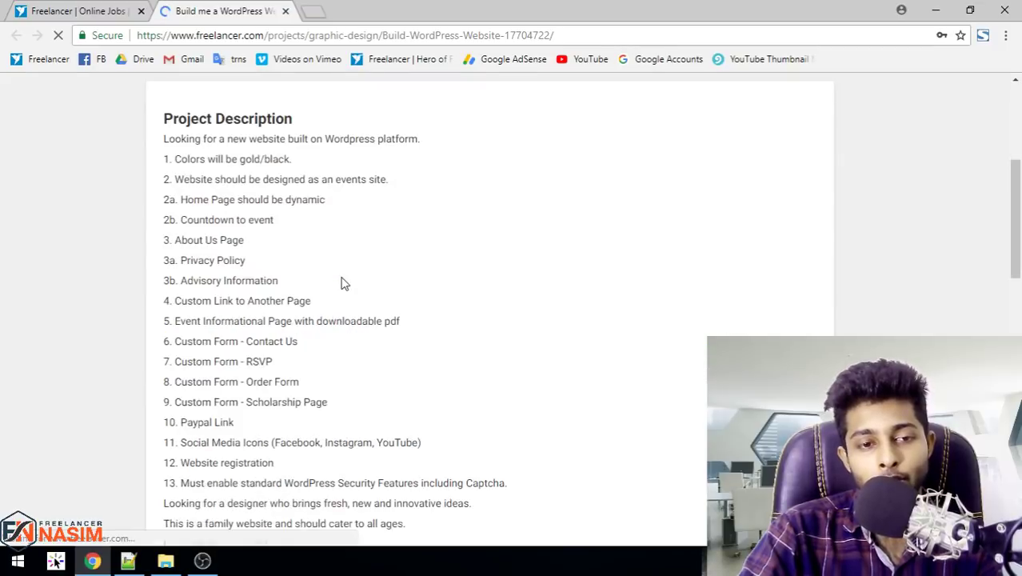
scroll(342, 283, "up", 4)
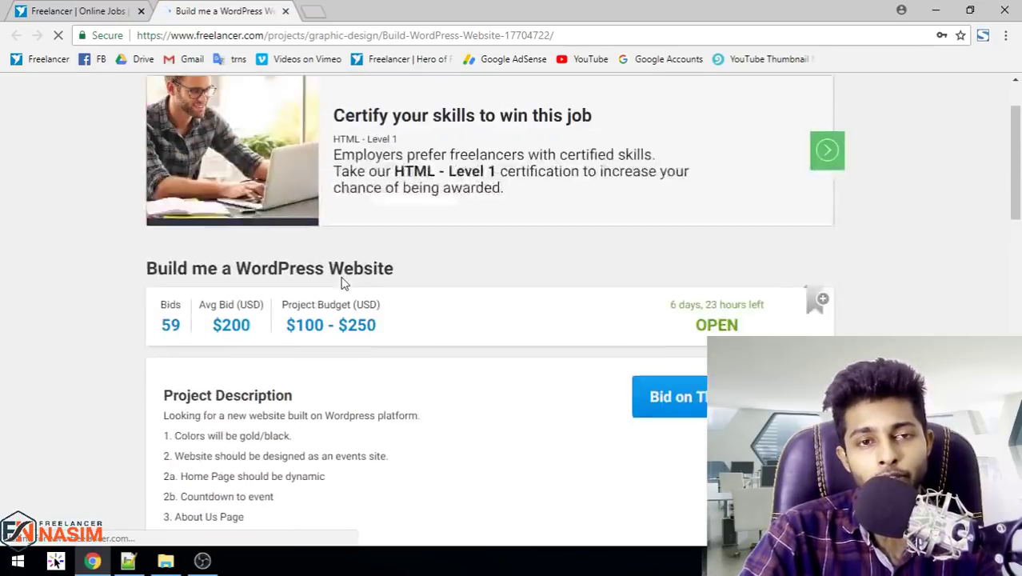
scroll(342, 283, "down", 2)
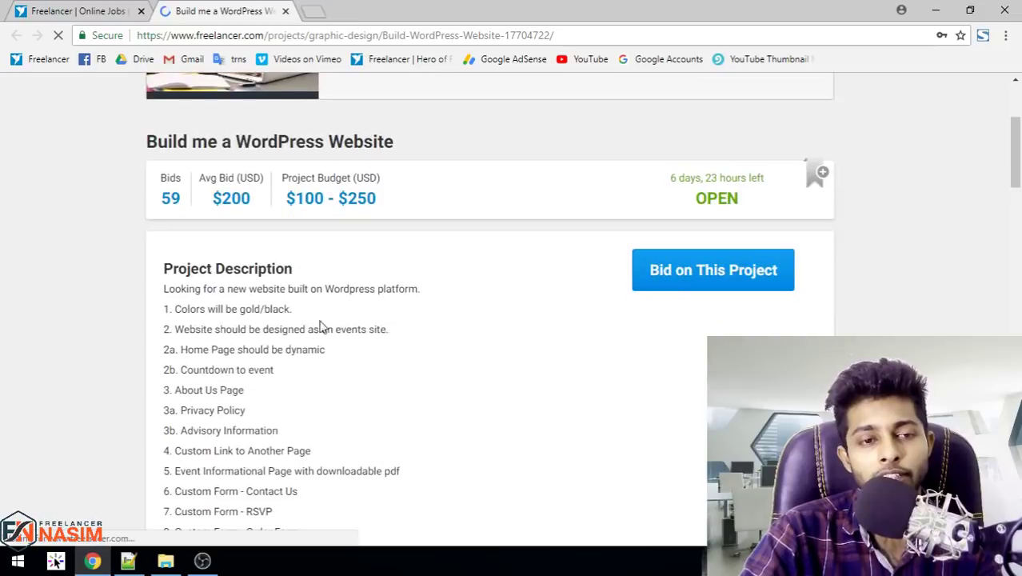
left_click_drag(212, 288, 270, 337)
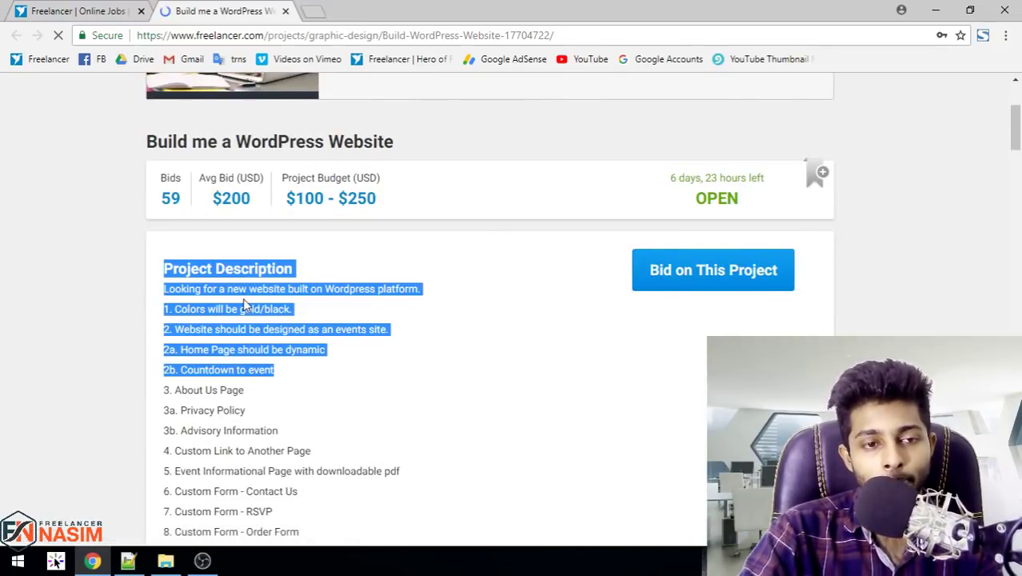
left_click(247, 305)
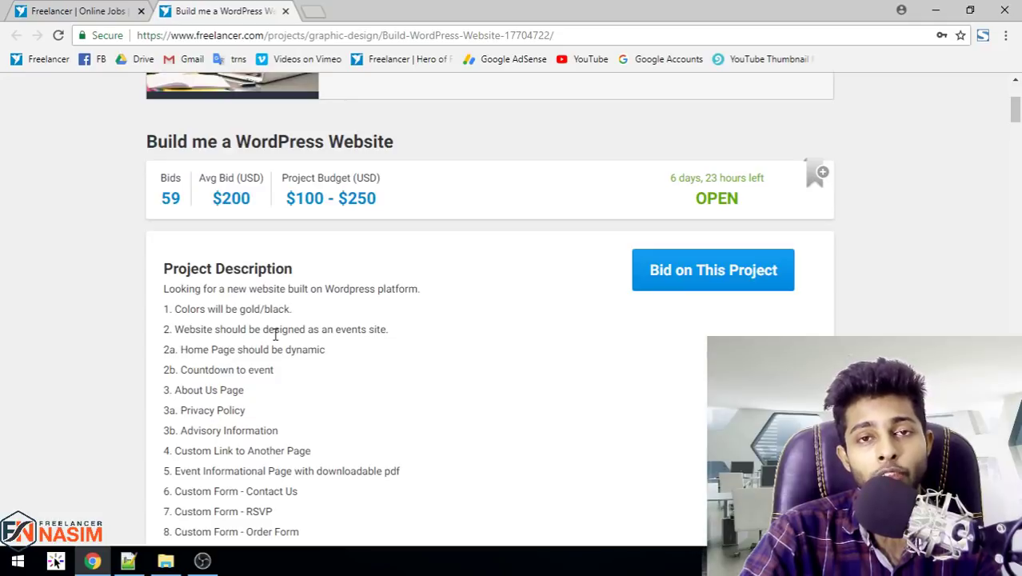
scroll(275, 335, "down", 1)
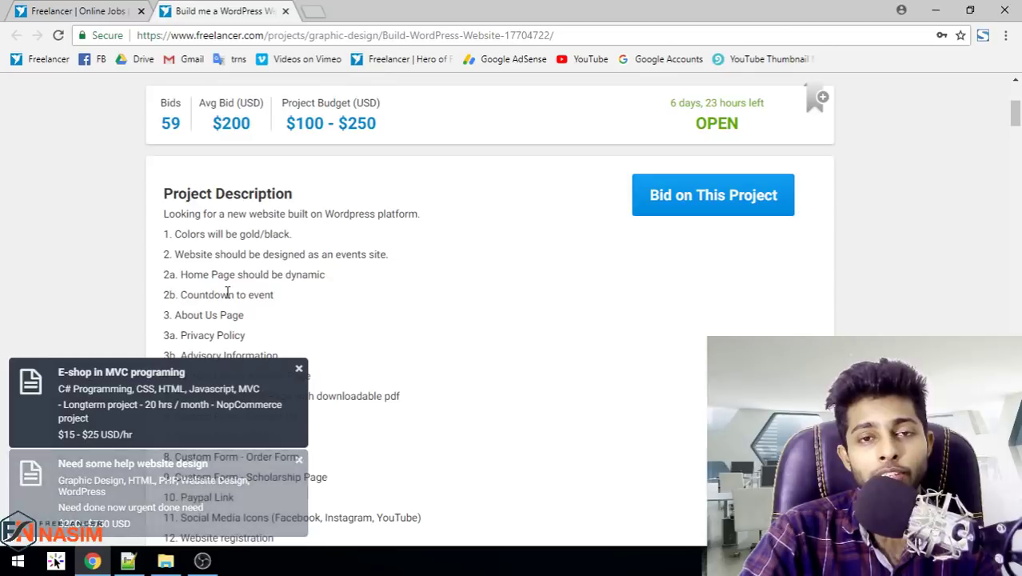
scroll(227, 295, "down", 1)
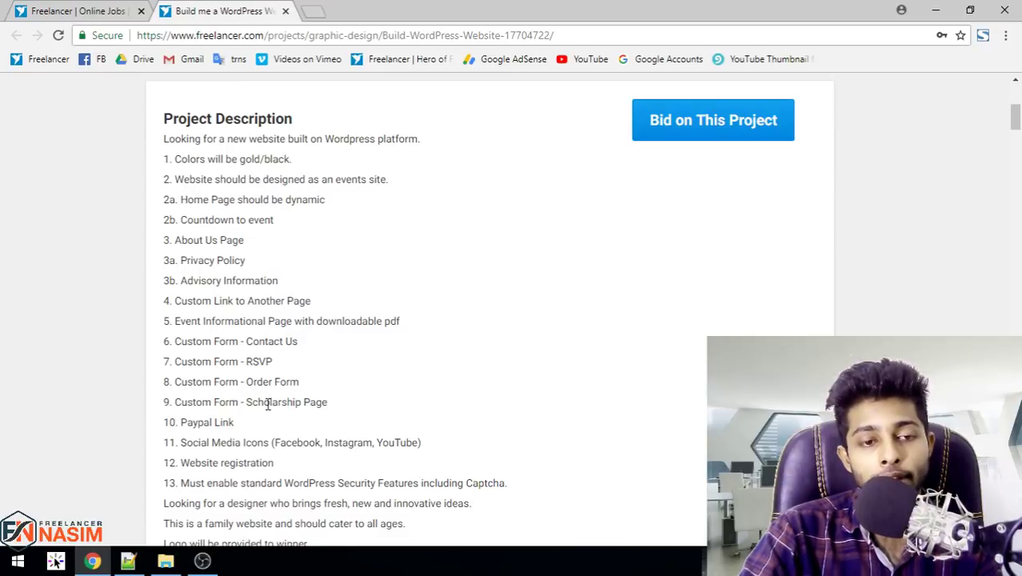
scroll(267, 404, "down", 1)
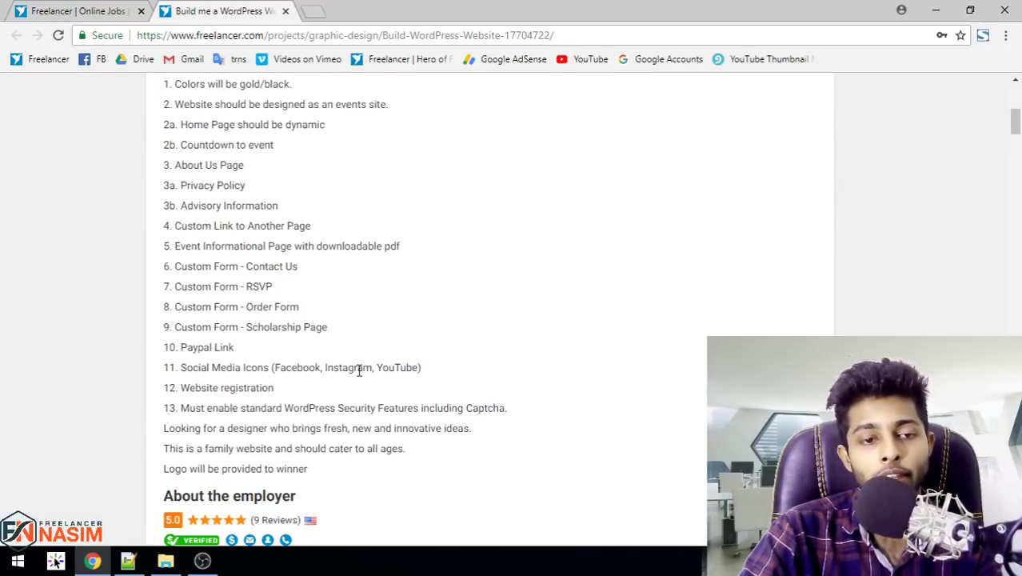
scroll(359, 370, "down", 1)
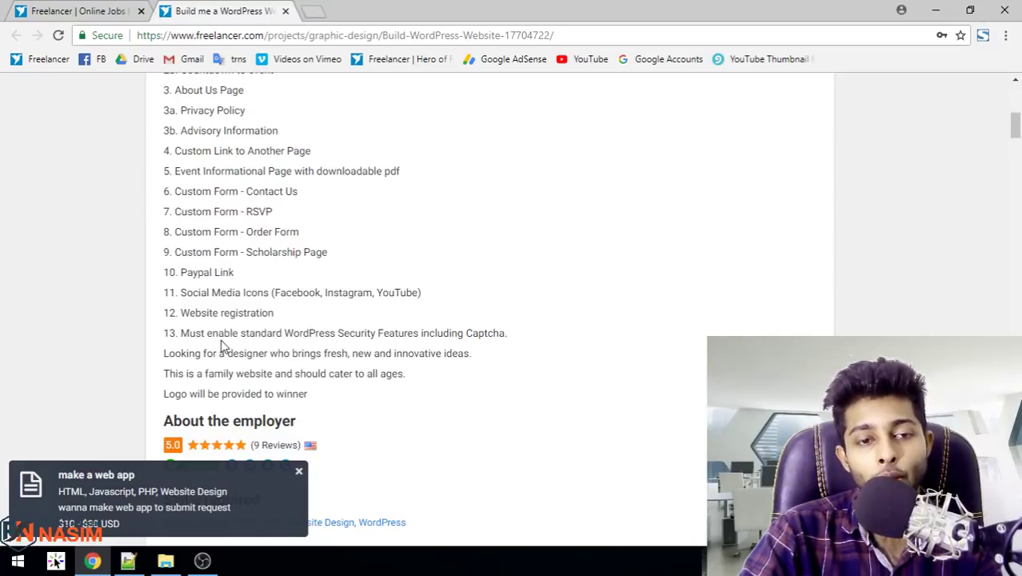
scroll(223, 344, "down", 5)
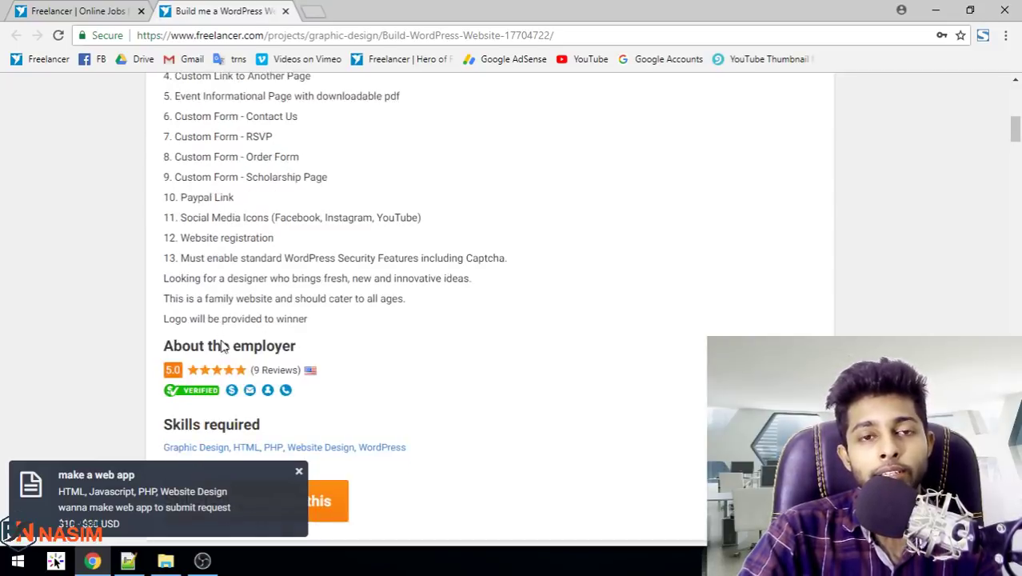
scroll(224, 344, "up", 5)
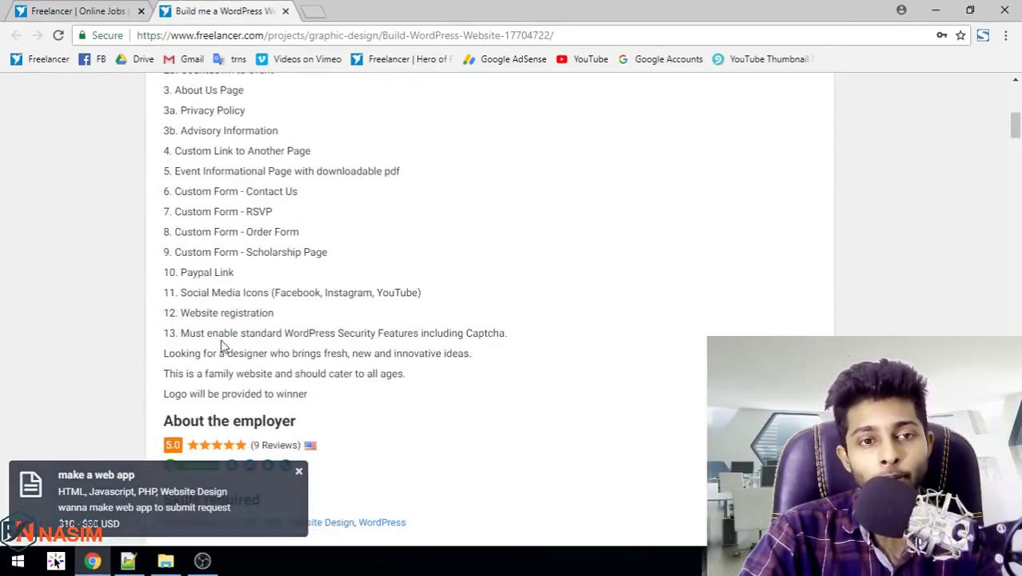
scroll(224, 344, "up", 5)
scroll(224, 342, "down", 2)
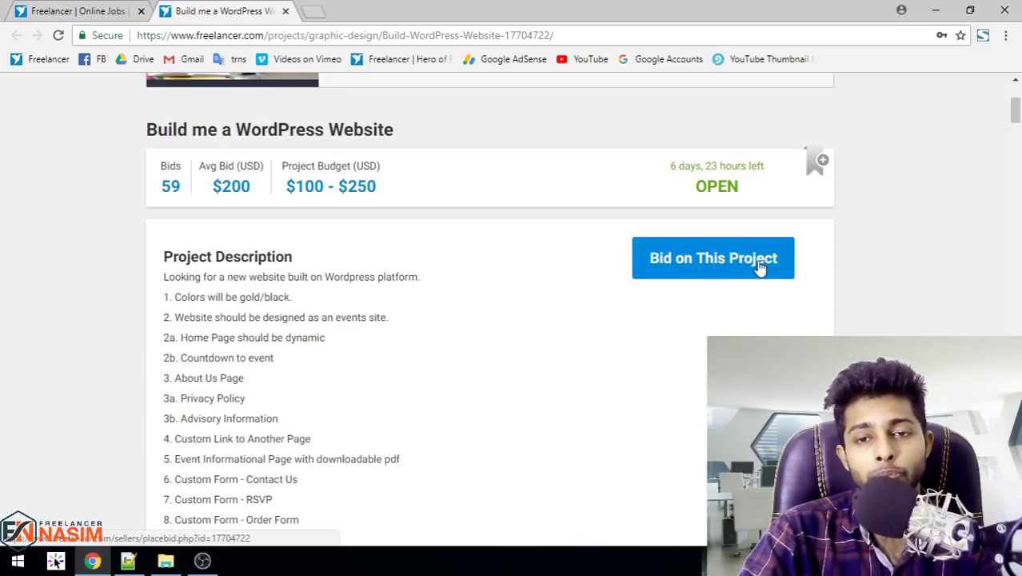
Start a bid on the WordPress project and place the cursor in the empty proposal box
left_click(720, 267)
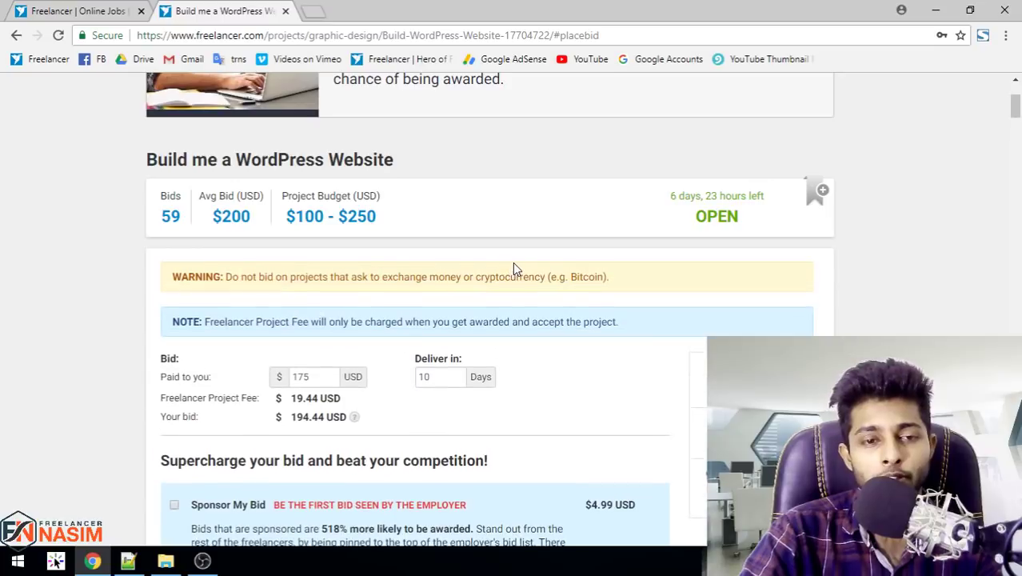
scroll(384, 259, "down", 2)
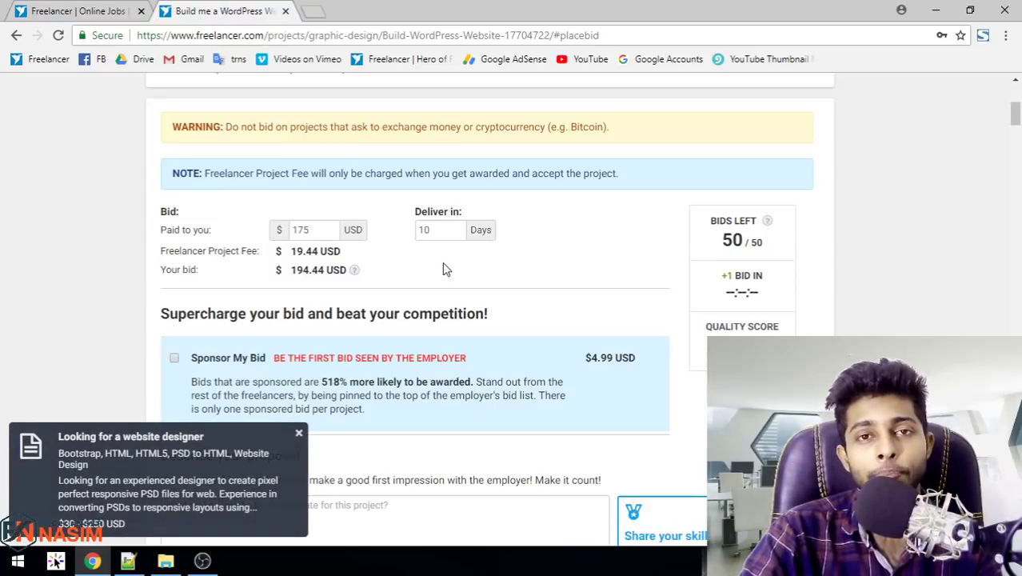
scroll(446, 269, "down", 1)
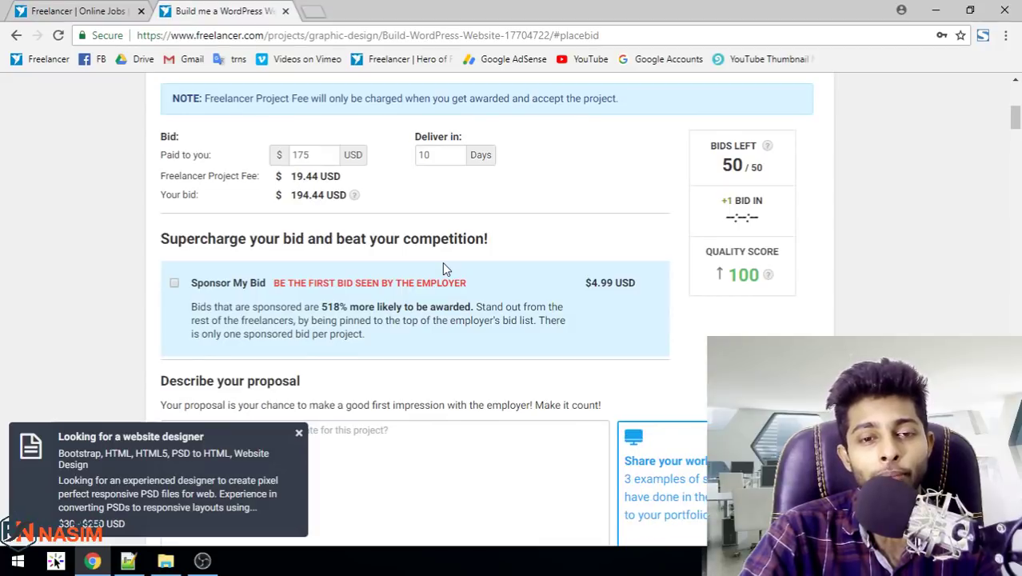
scroll(445, 269, "down", 2)
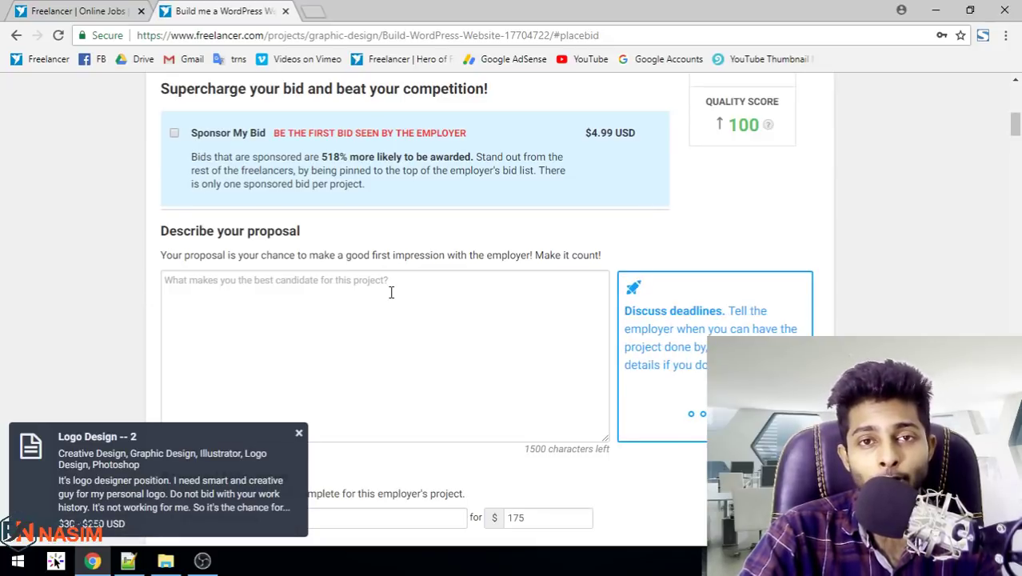
left_click(391, 292)
scroll(391, 293, "up", 4)
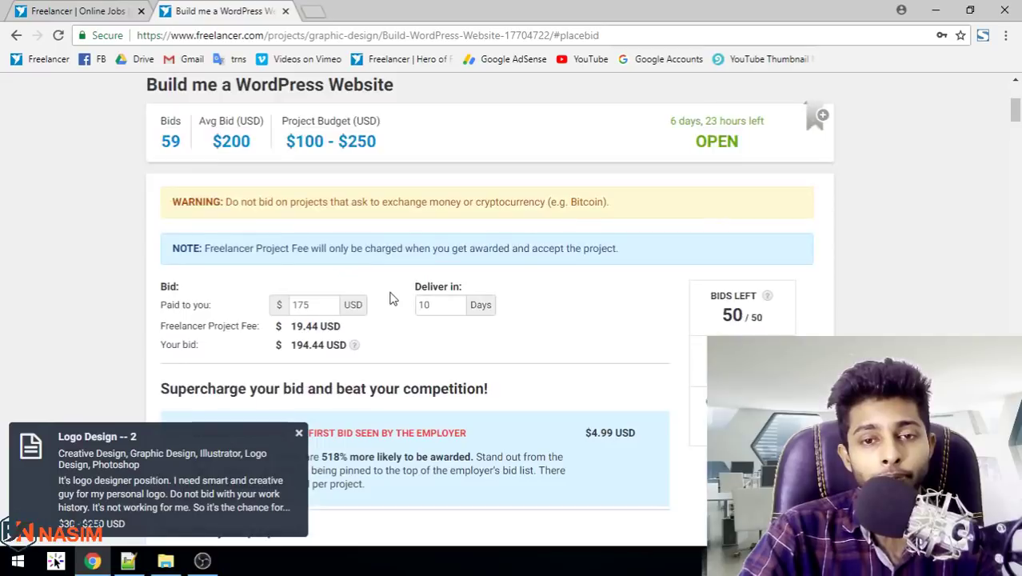
scroll(392, 298, "down", 3)
scroll(393, 298, "down", 4)
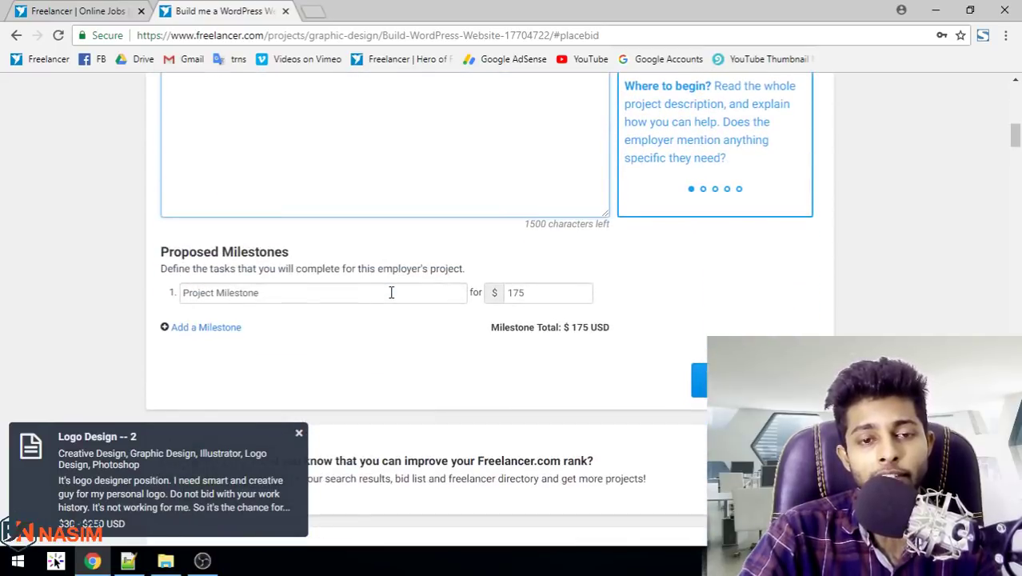
scroll(391, 293, "up", 3)
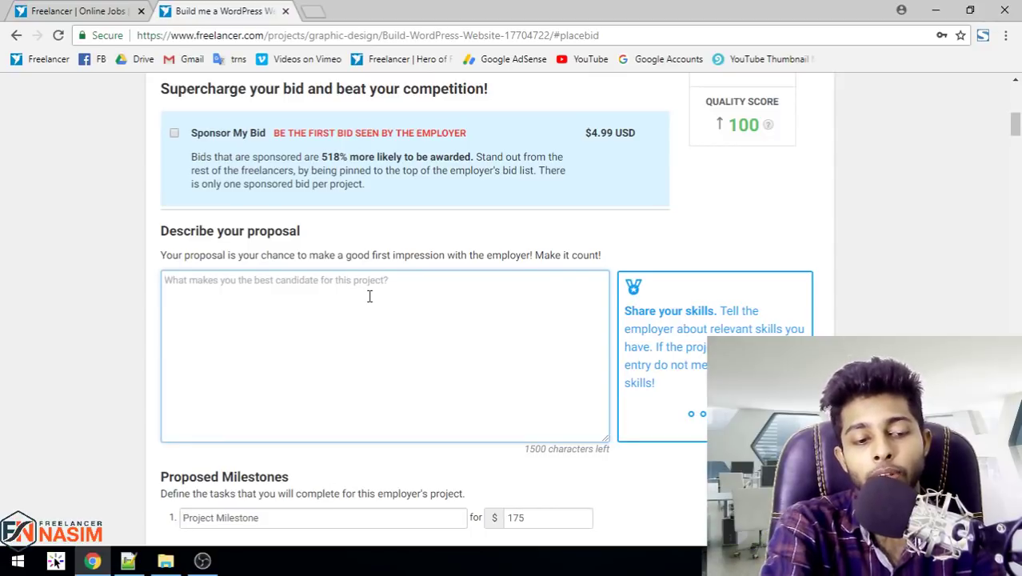
Write 'Dear Hiring Manager,' and an opening paragraph saying you have enough skills for the project
type("D")
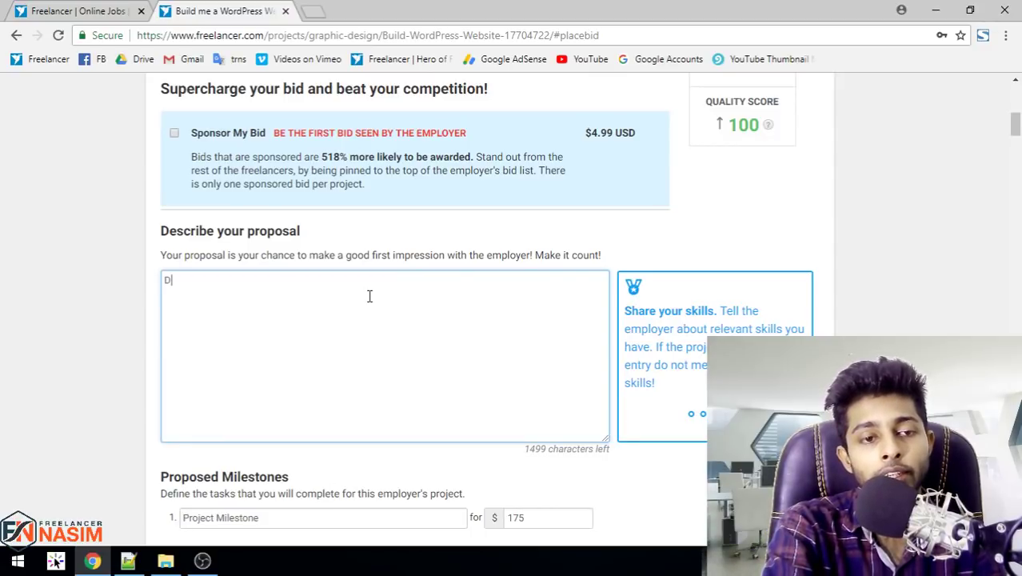
type("ear Hiring M")
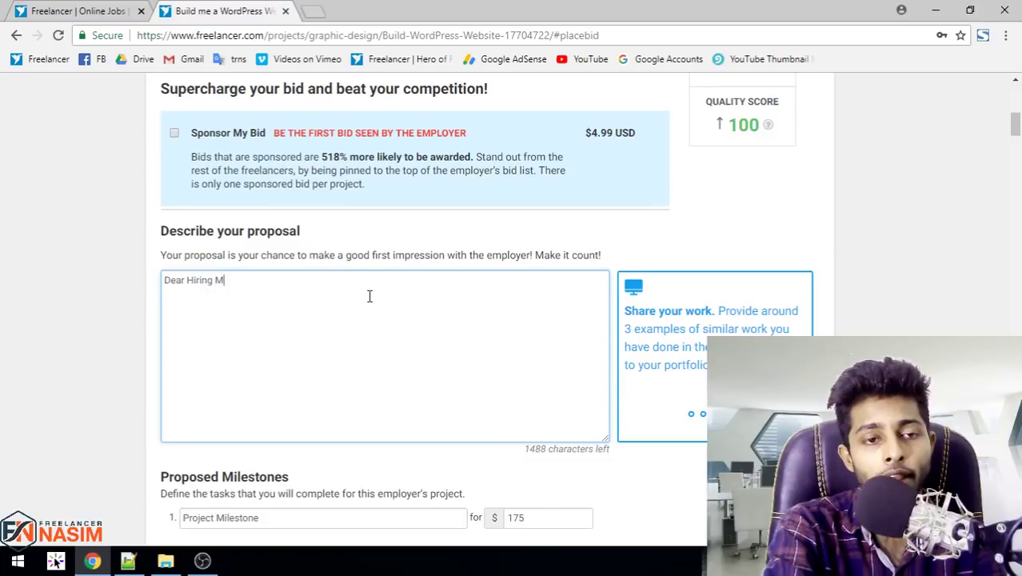
type("anager,")
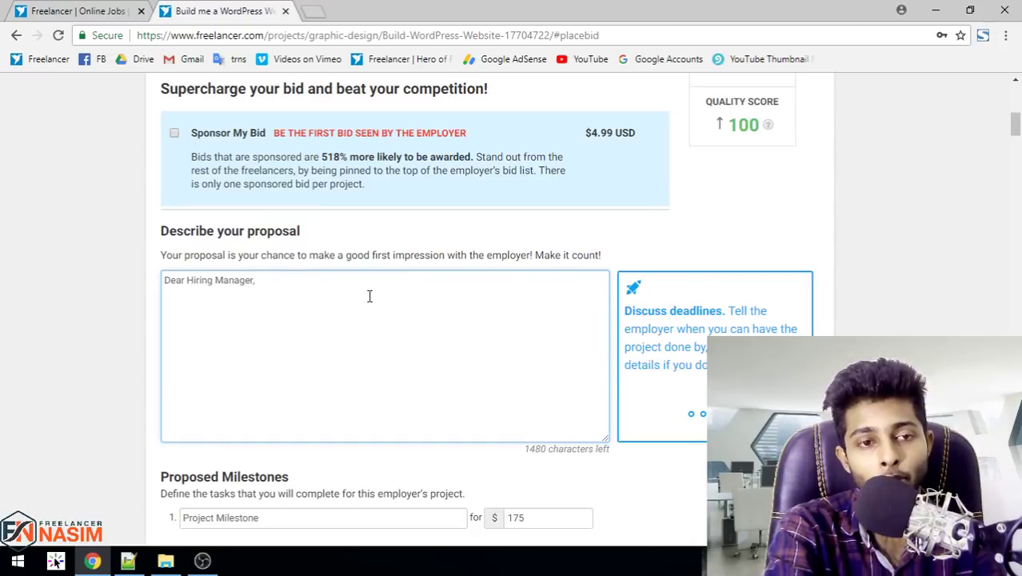
key("Return")
key("Return")
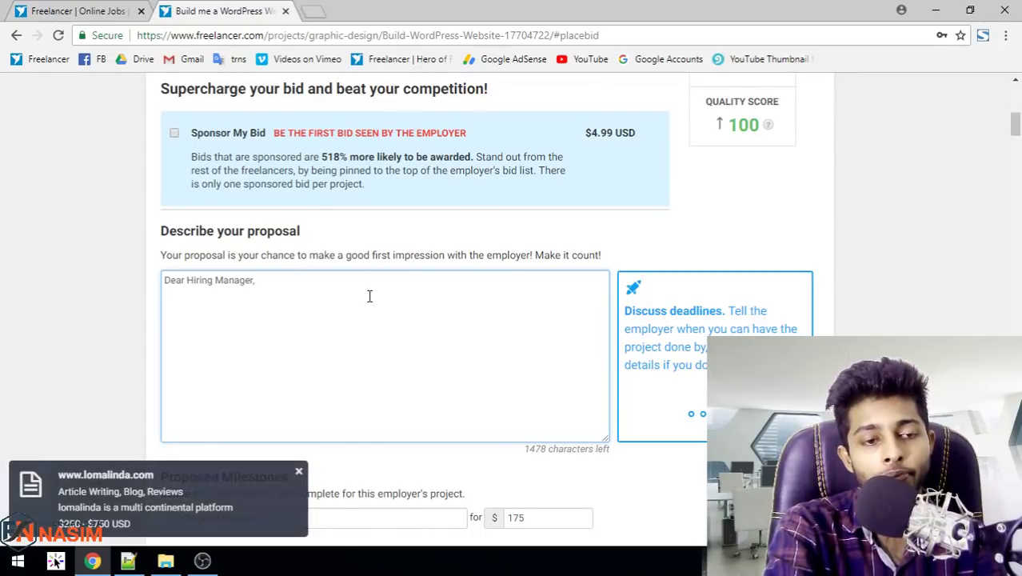
type("At first takem")
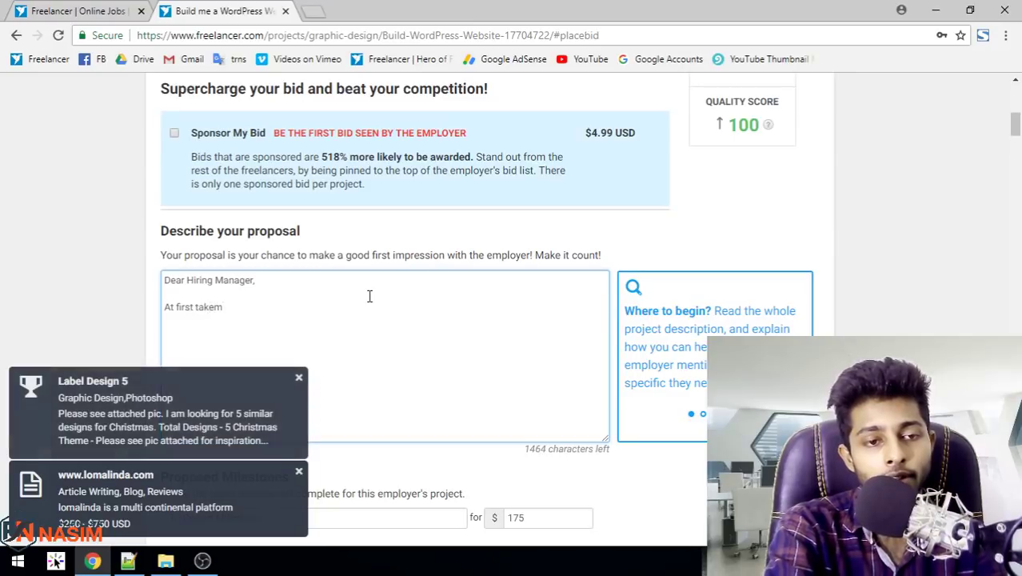
key("BackSpace")
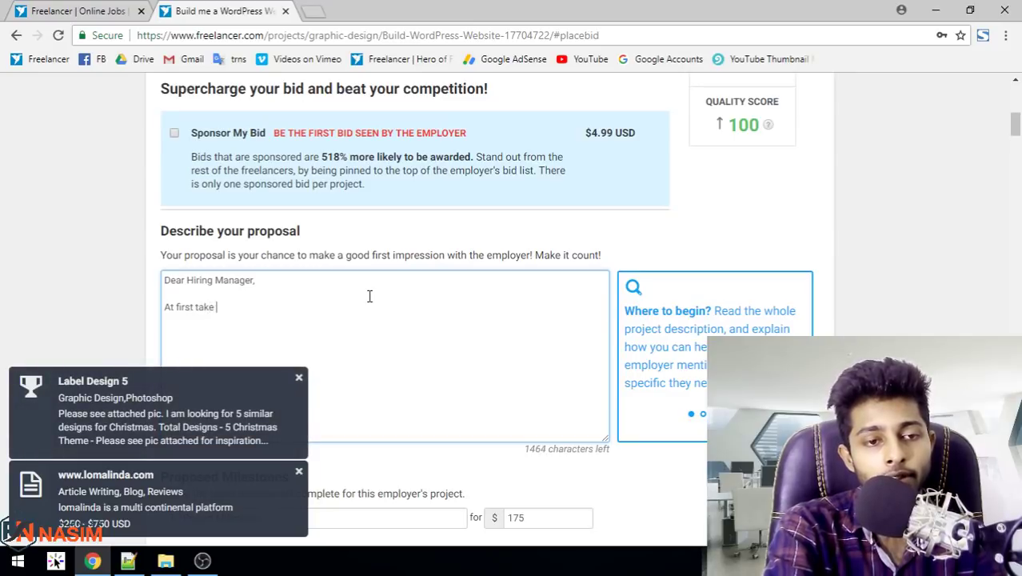
type("my sincer")
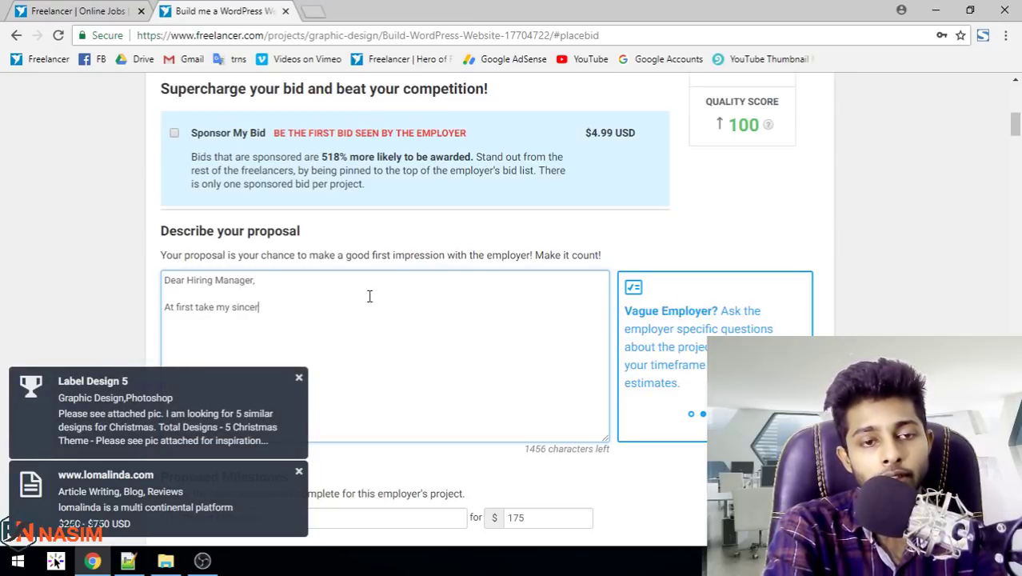
type("e respect.")
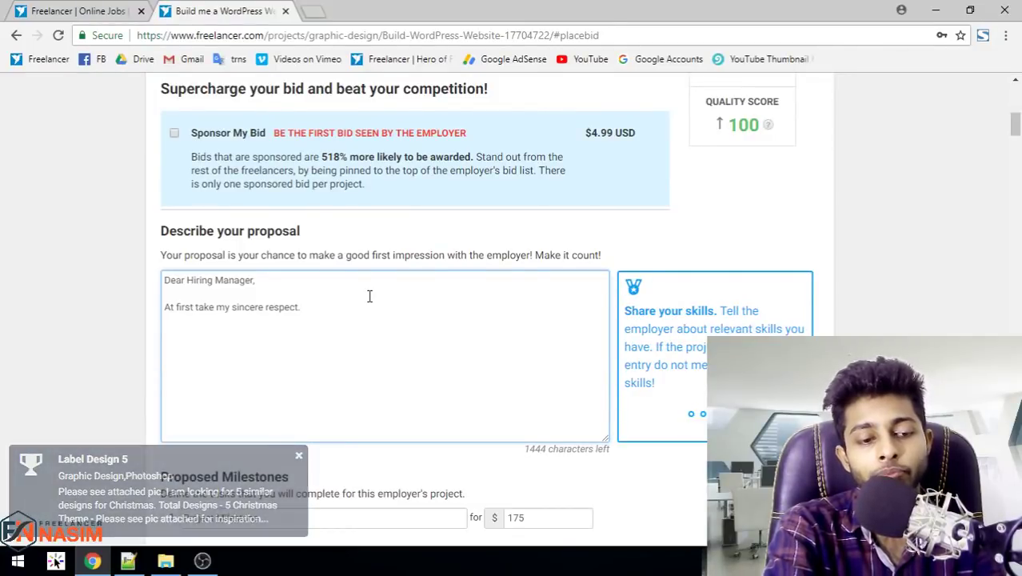
type(" O")
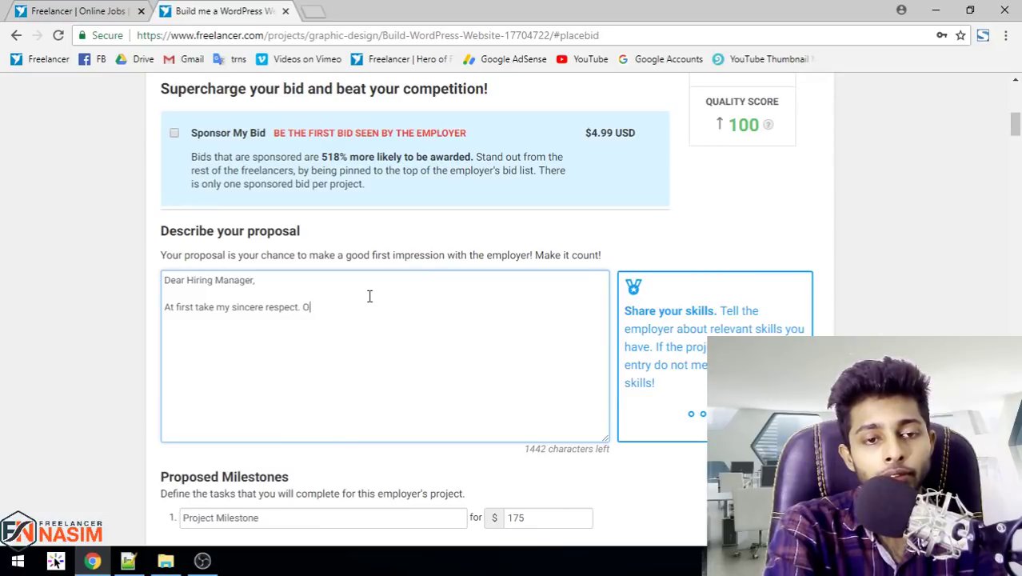
key("BackSpace")
type("I have g")
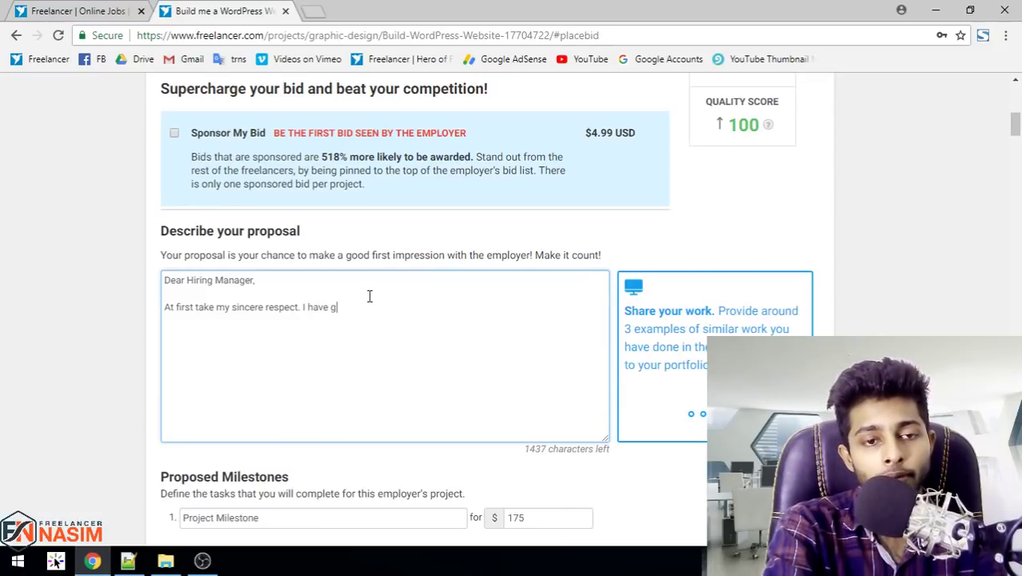
type("one through")
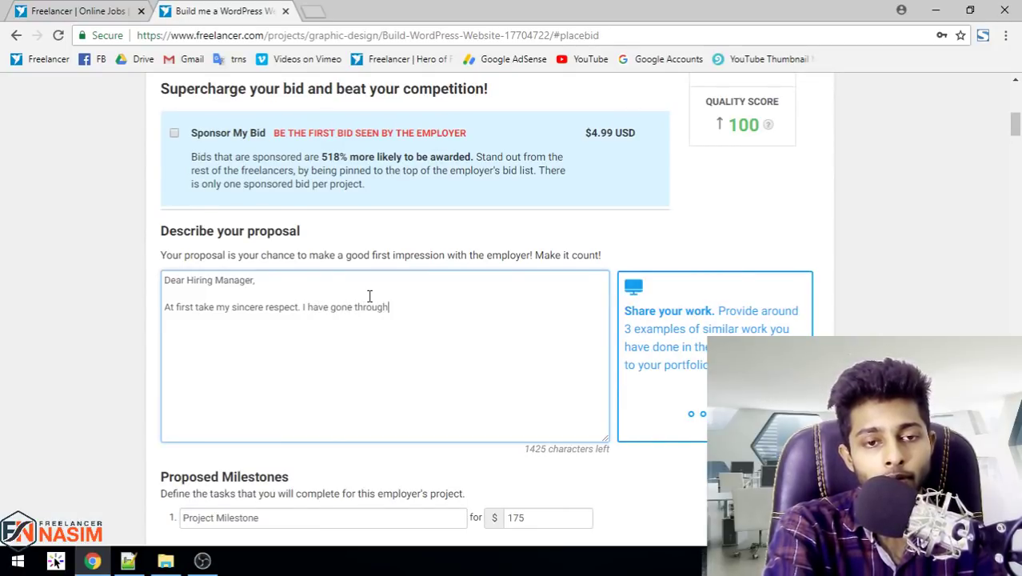
type(" your project")
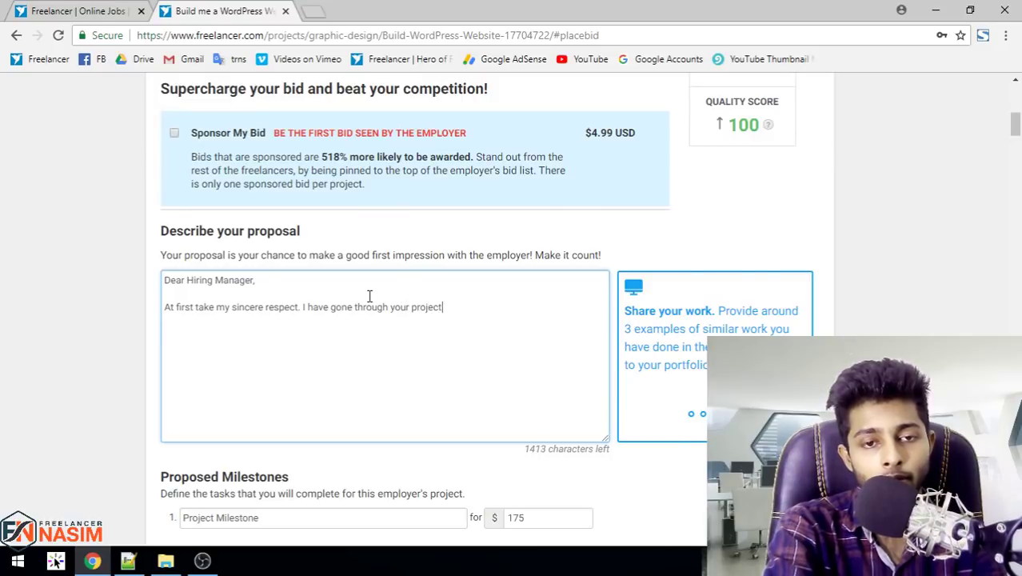
type(" description. A")
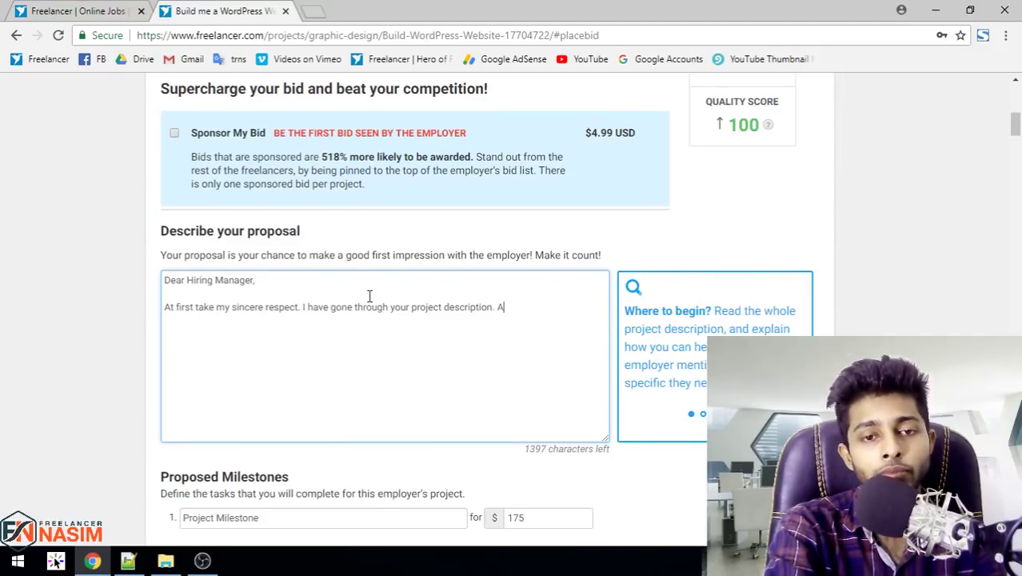
type("fter that ")
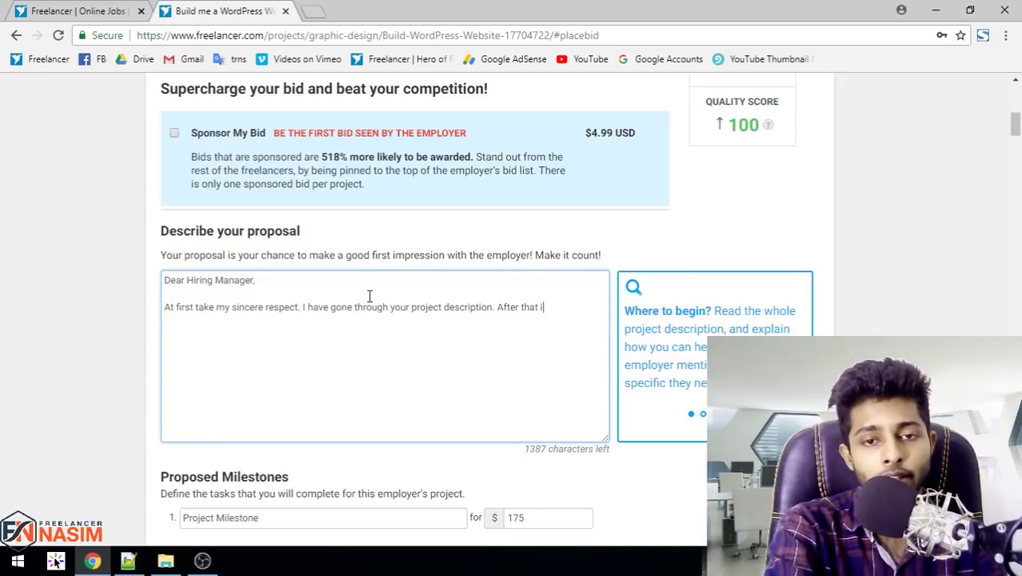
type("i am")
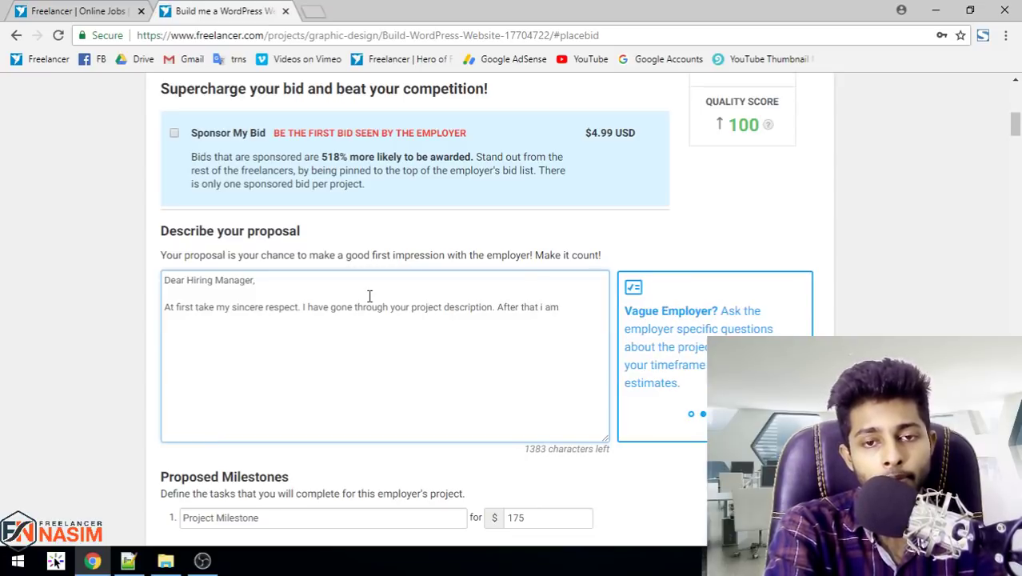
type("able to under")
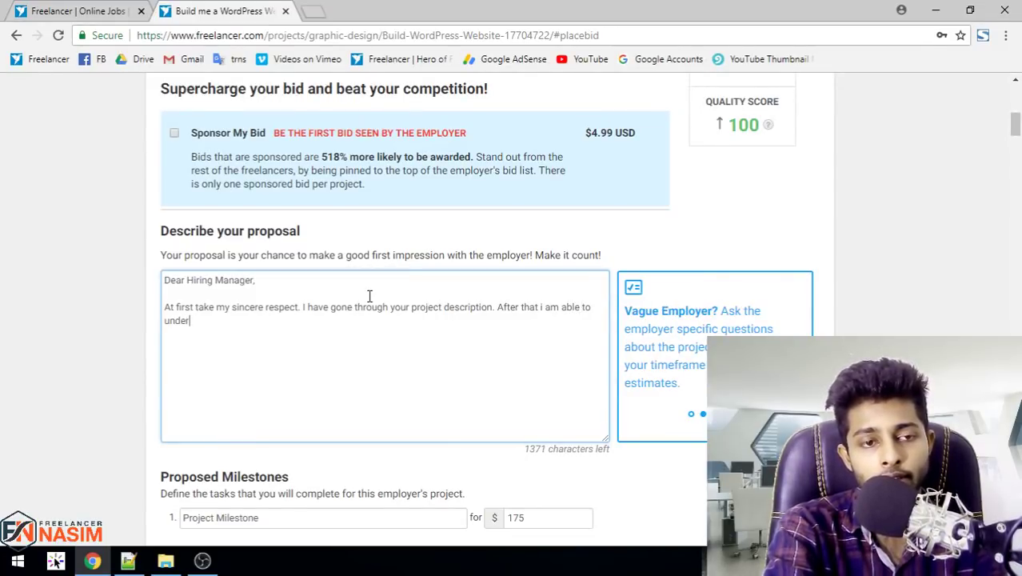
type("stand t")
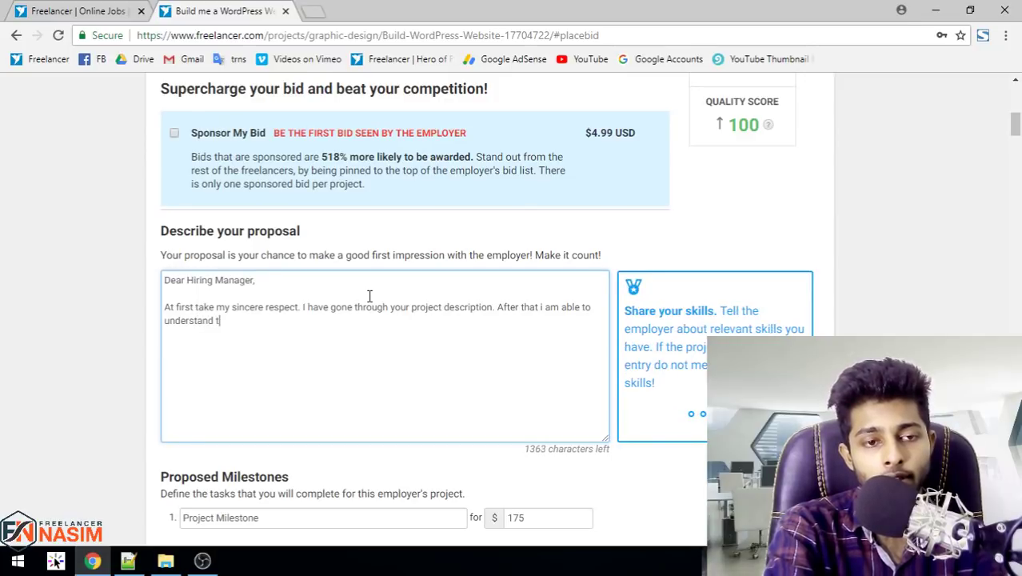
type("hat i have t")
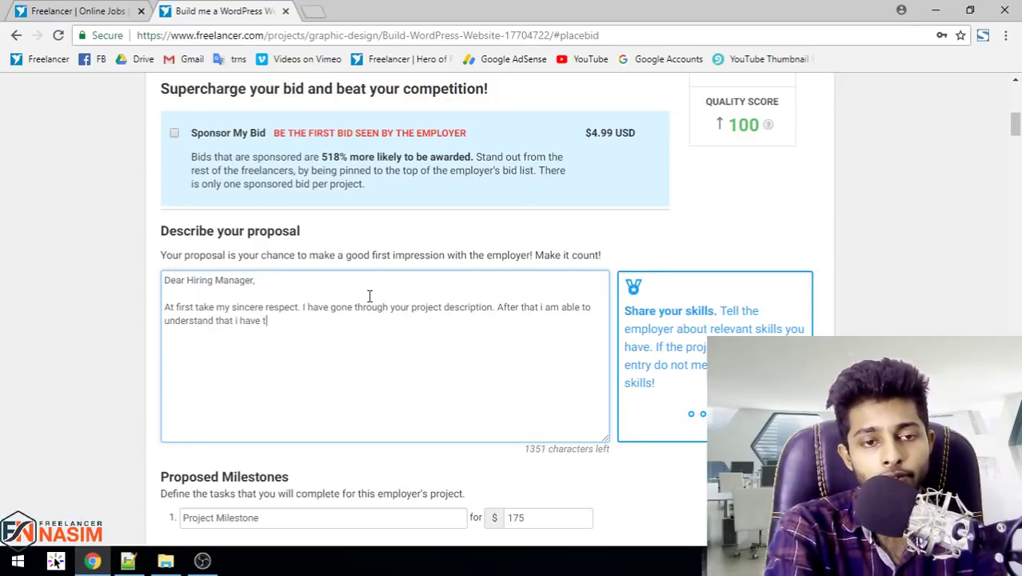
type("he enough skill")
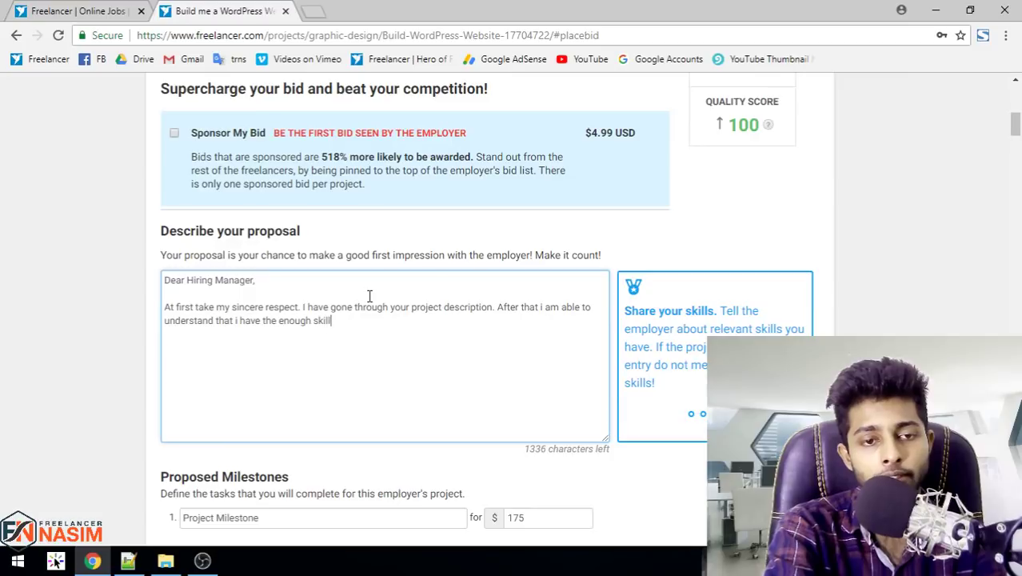
type("s to d")
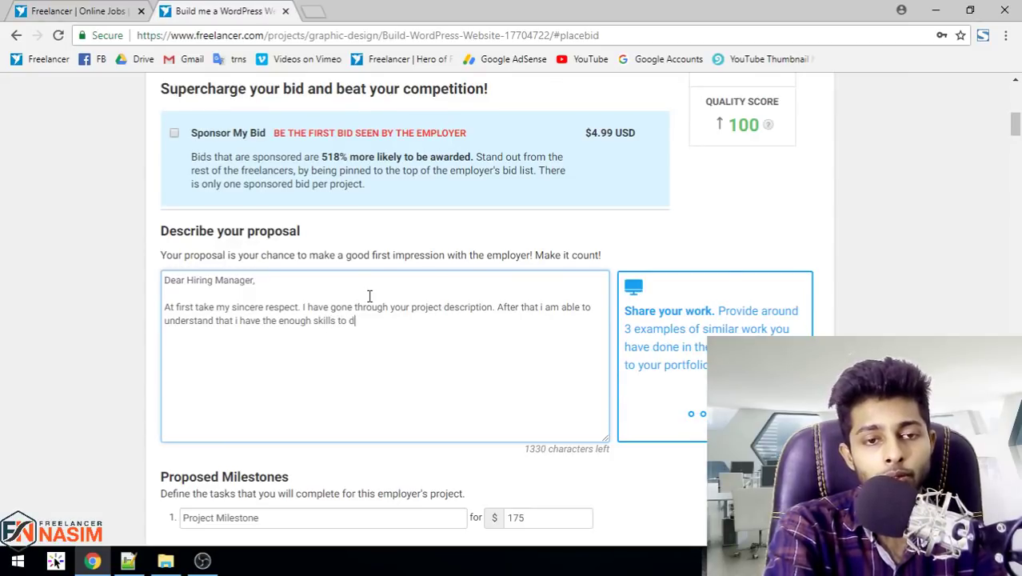
type("o the project")
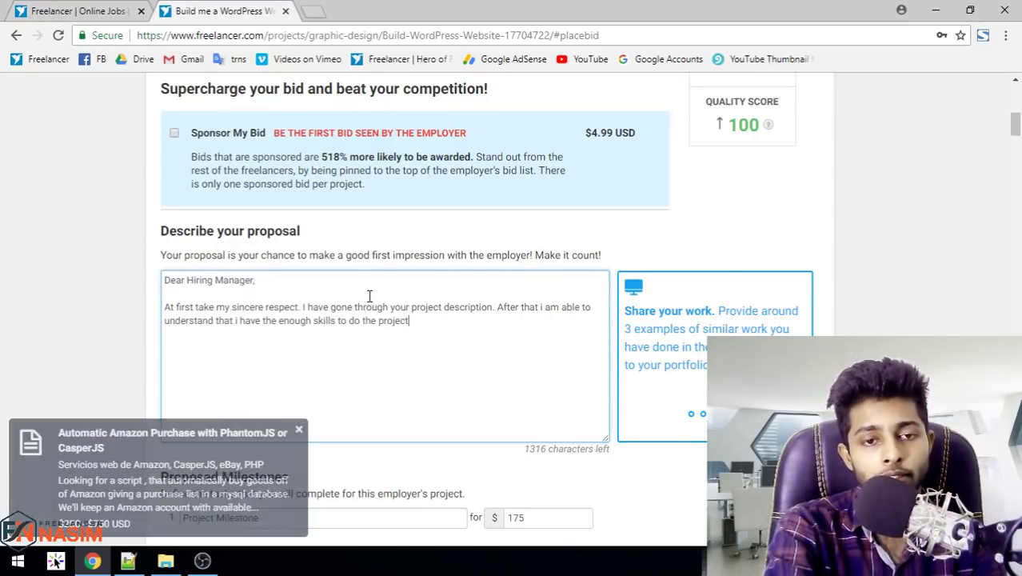
type(". Here is s")
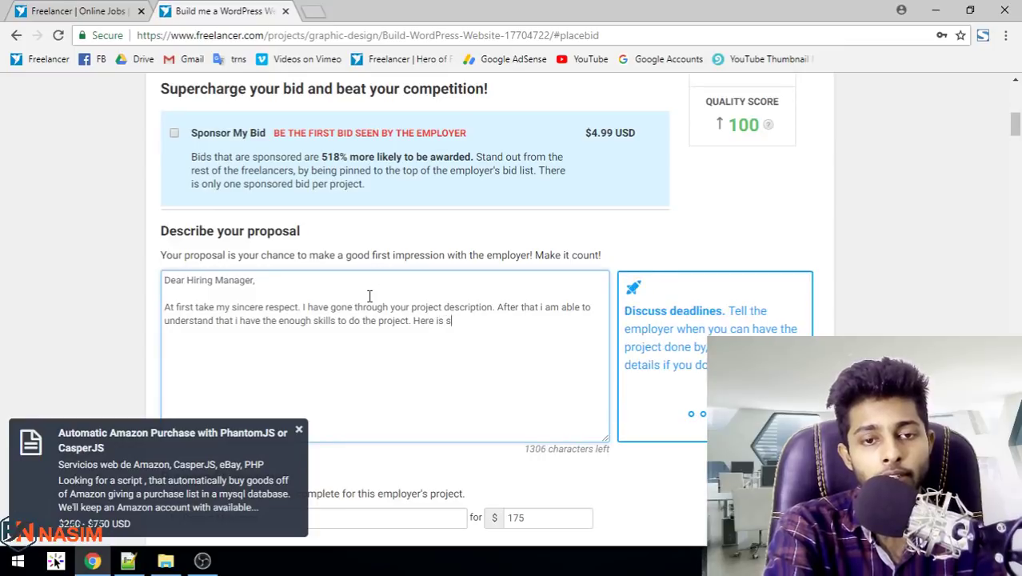
type("ome l")
type("nform")
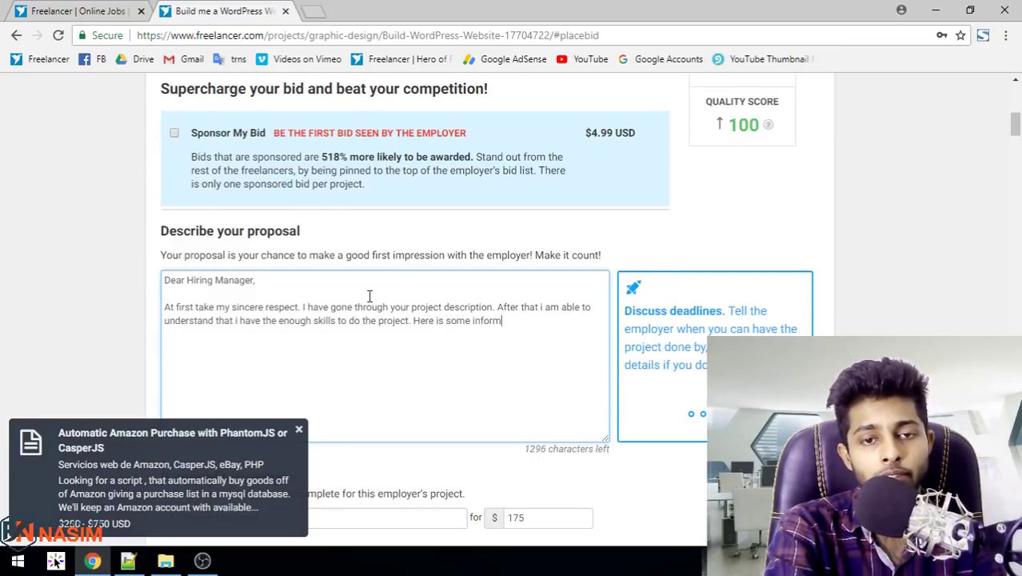
type("ation about why")
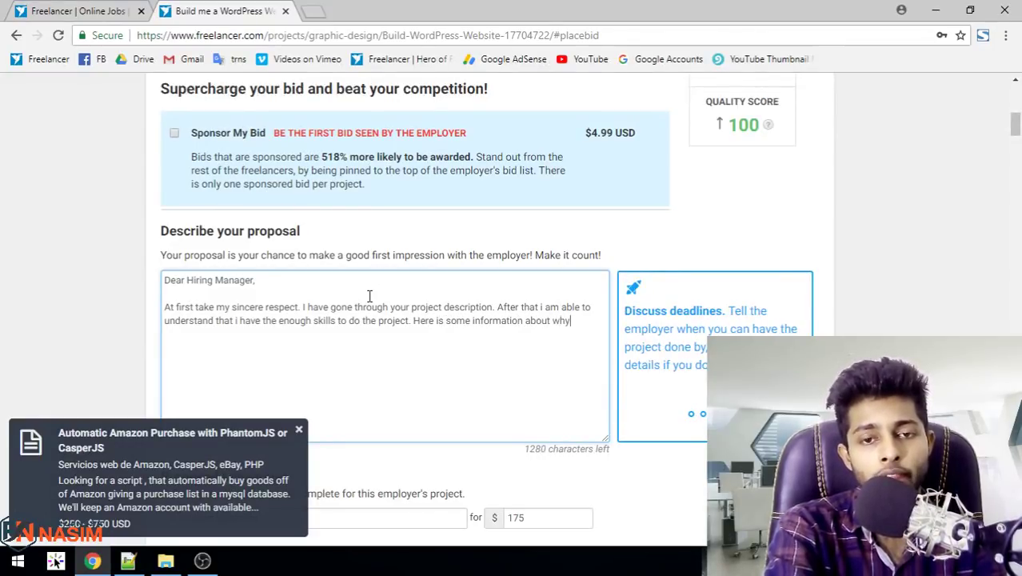
type(" i am best ca")
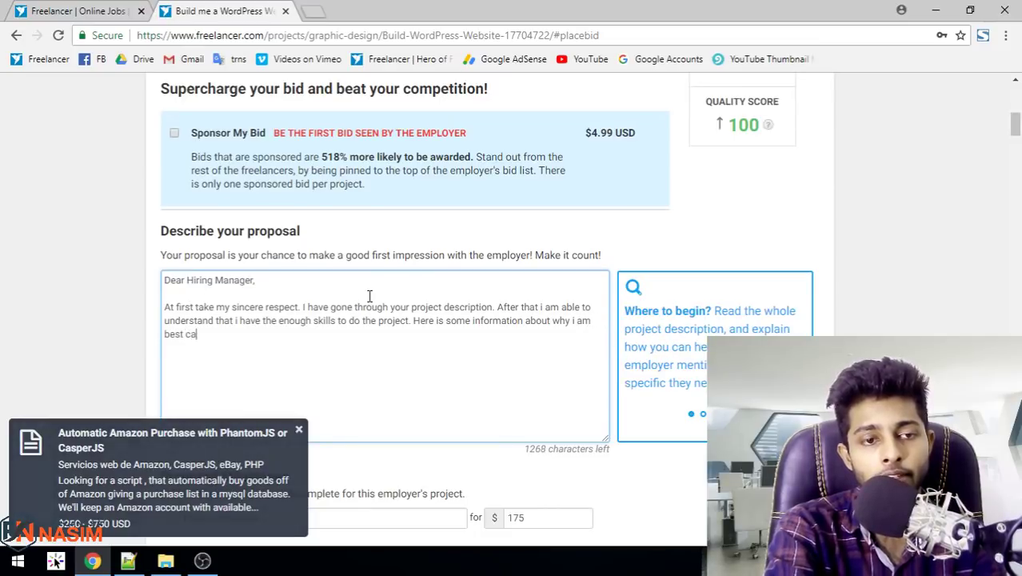
type("ndidate for theproej")
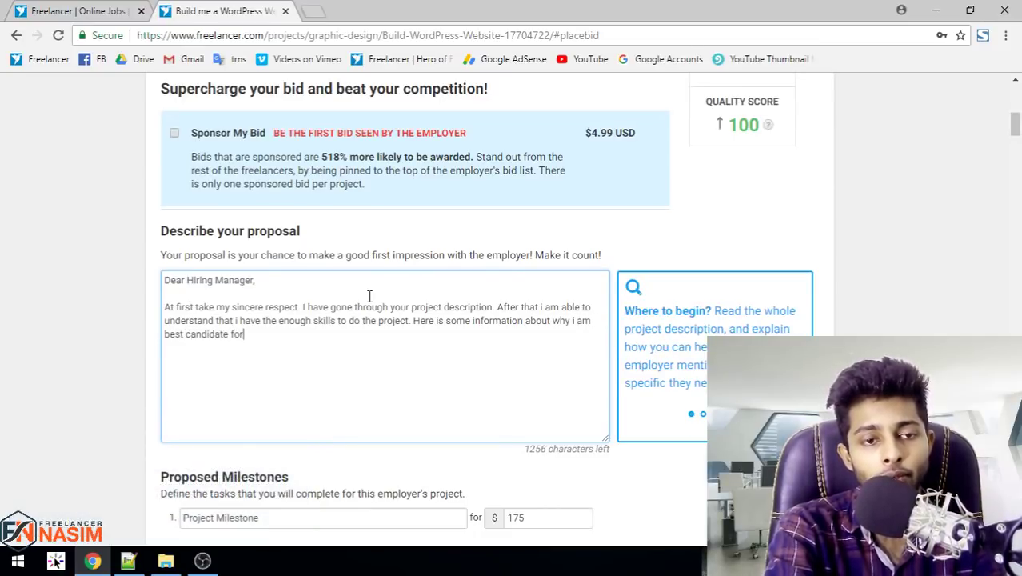
key("BackSpace")
key("BackSpace")
key("BackSpace")
key("BackSpace")
key("BackSpace")
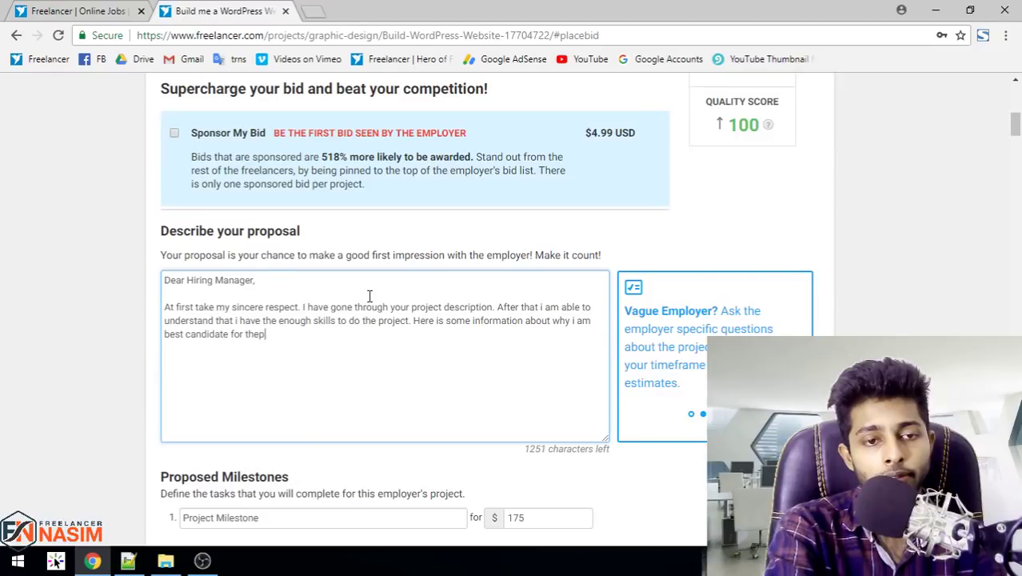
Add a paragraph about 7 years of freelance web development work
type("project.")
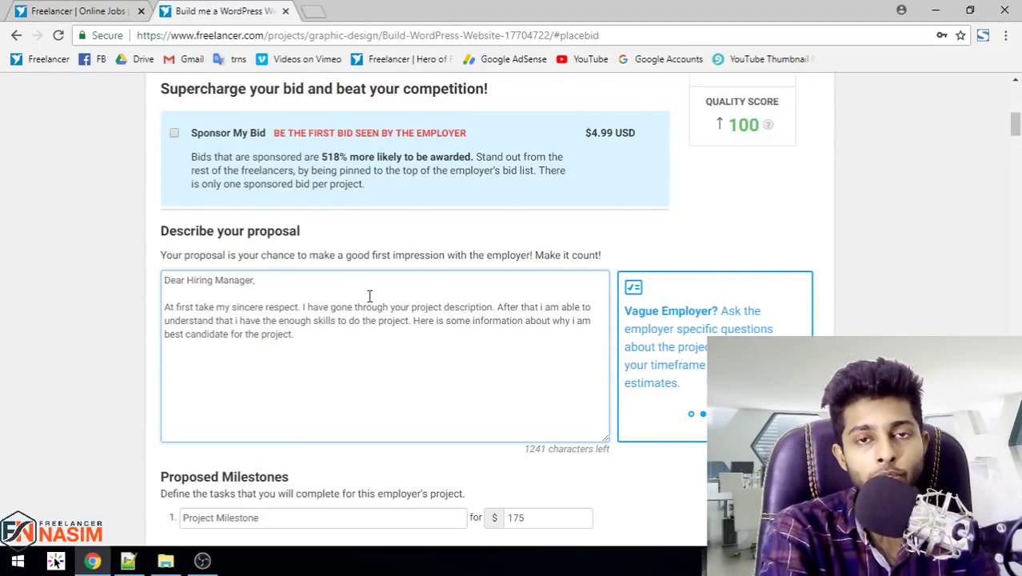
type("Over the")
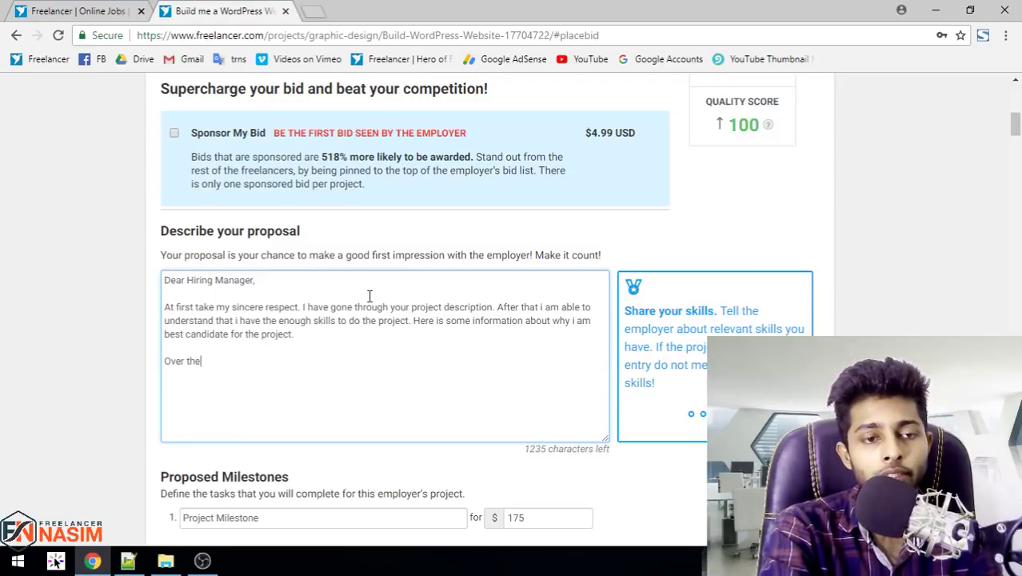
type(" last 7 year")
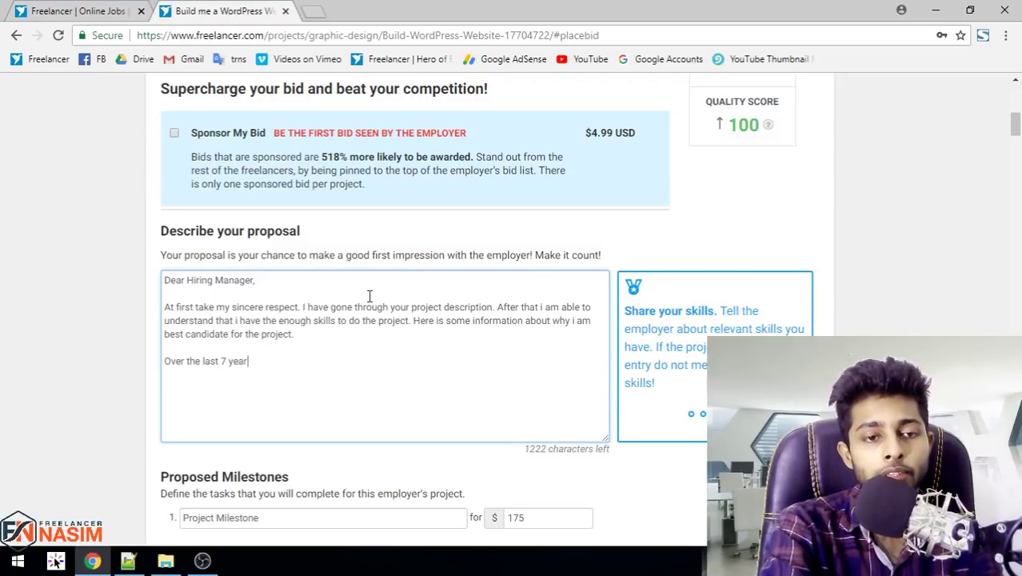
type("s, i hav")
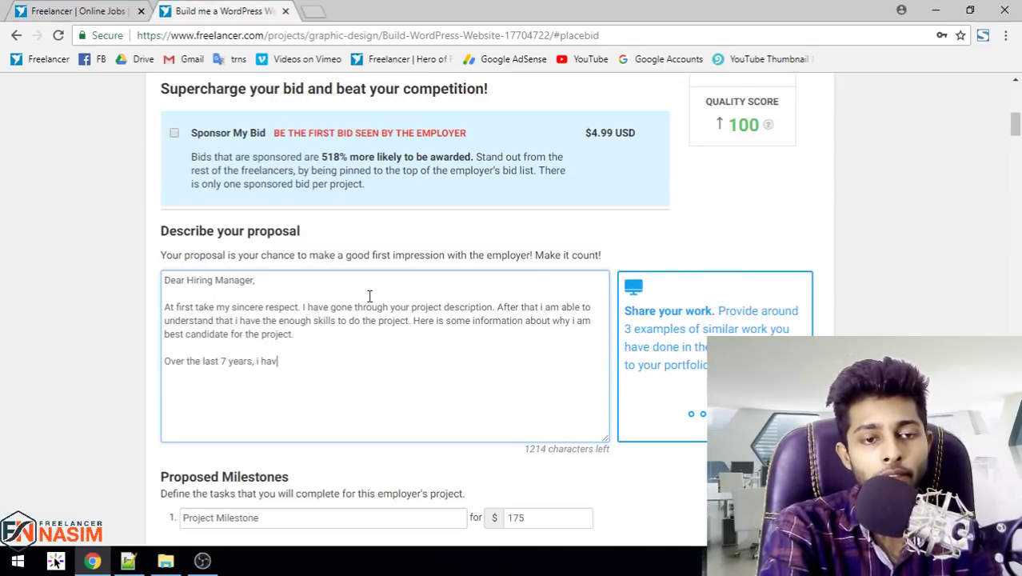
type("e been doing")
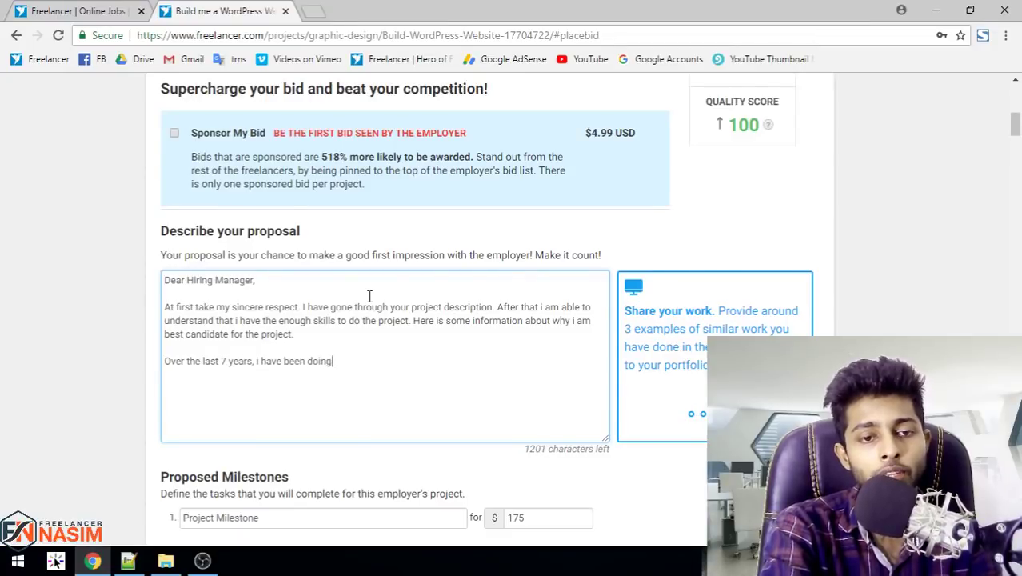
type(" web de")
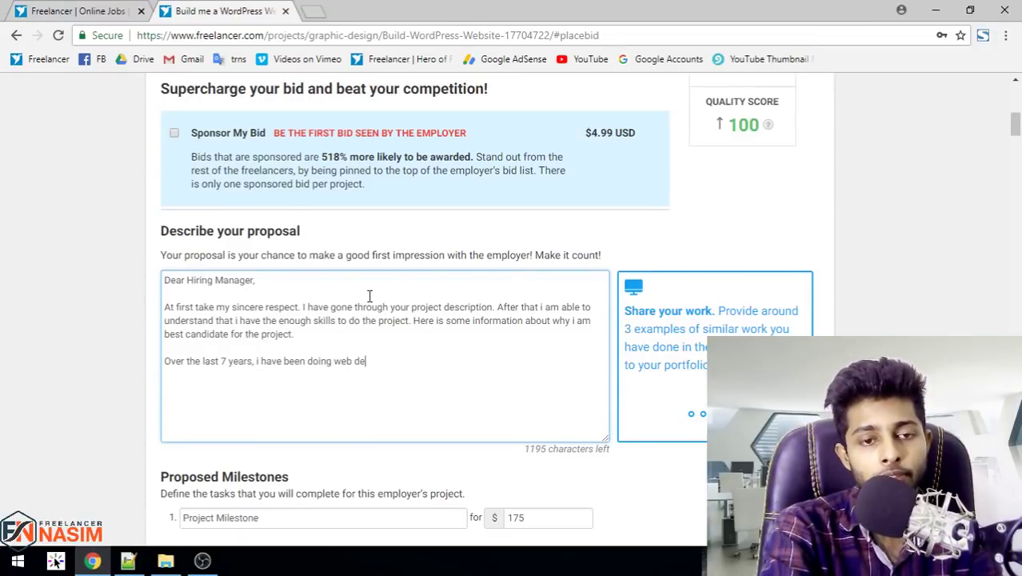
type("velopment j")
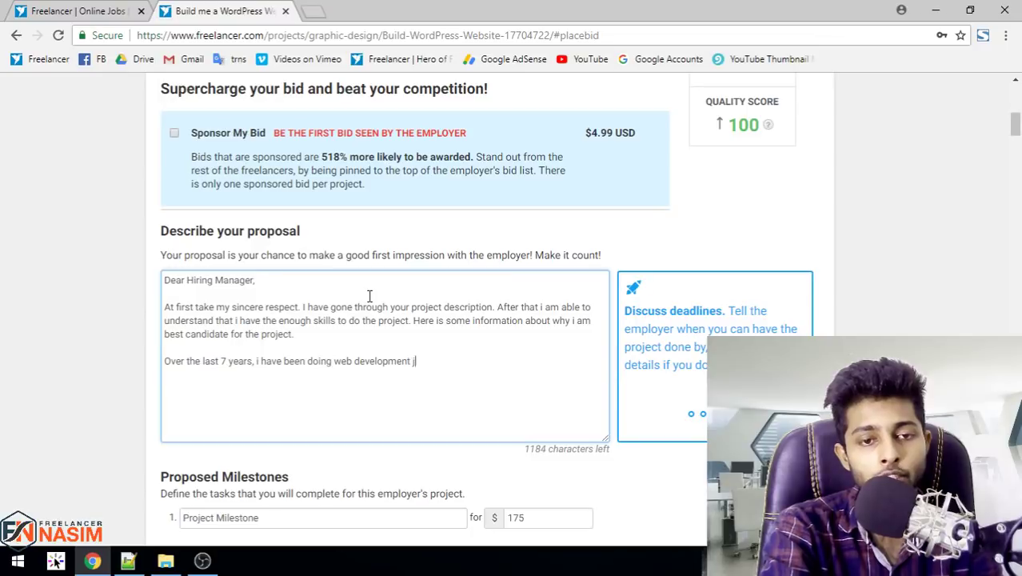
type("obs as a Fre")
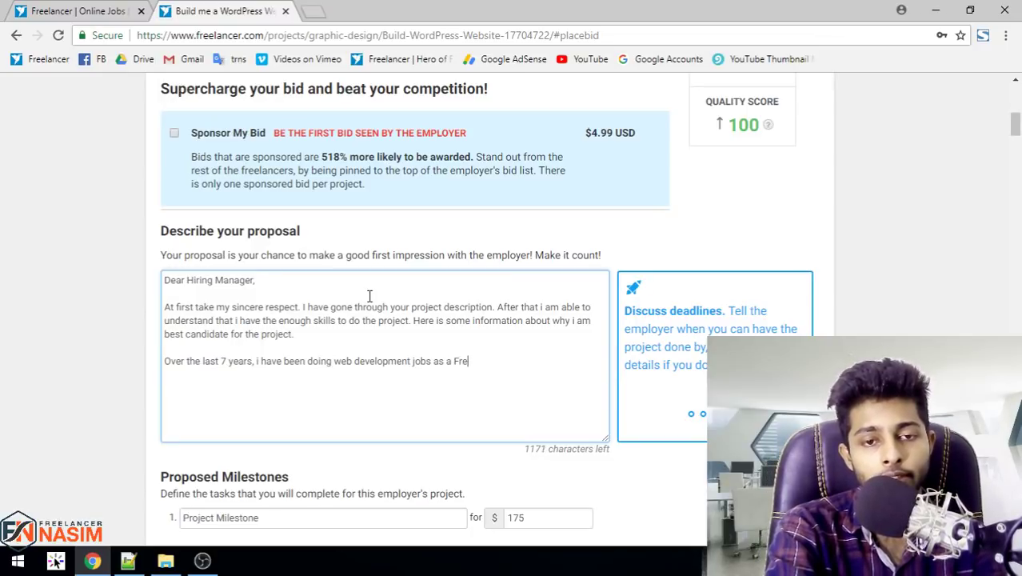
type("elancer. I ha")
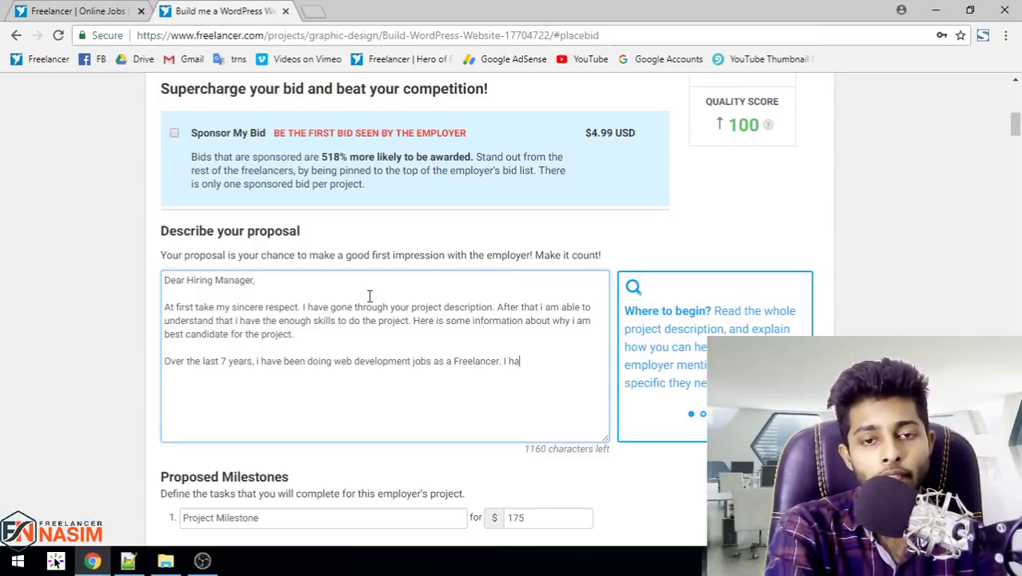
type("ve few revie")
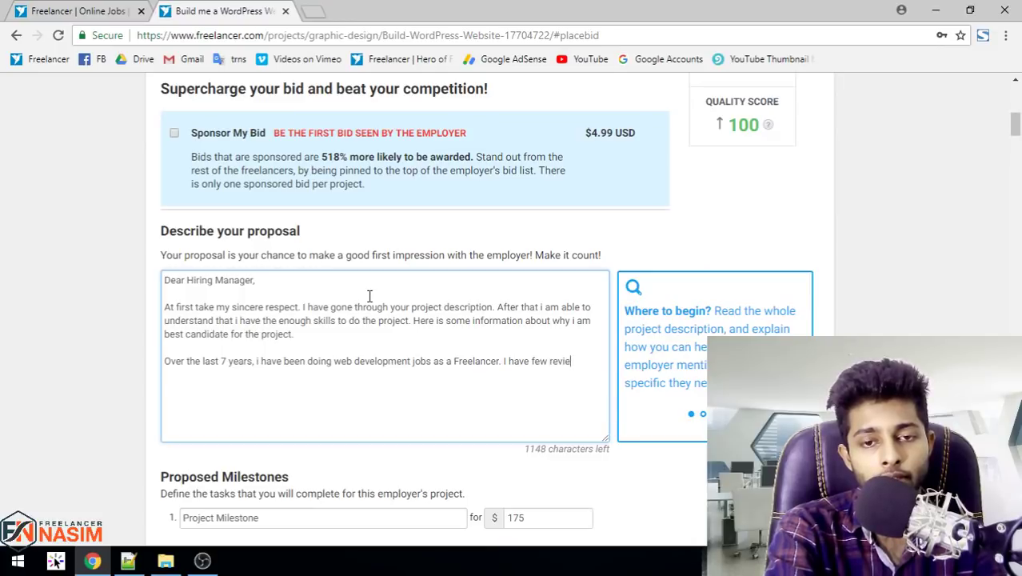
type("ws on my pro")
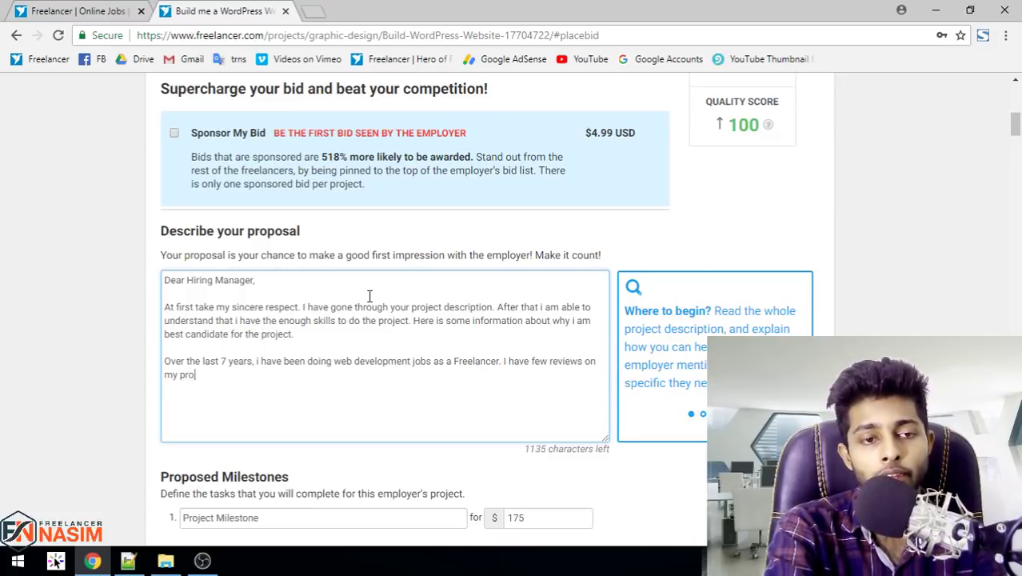
type("file. I ha")
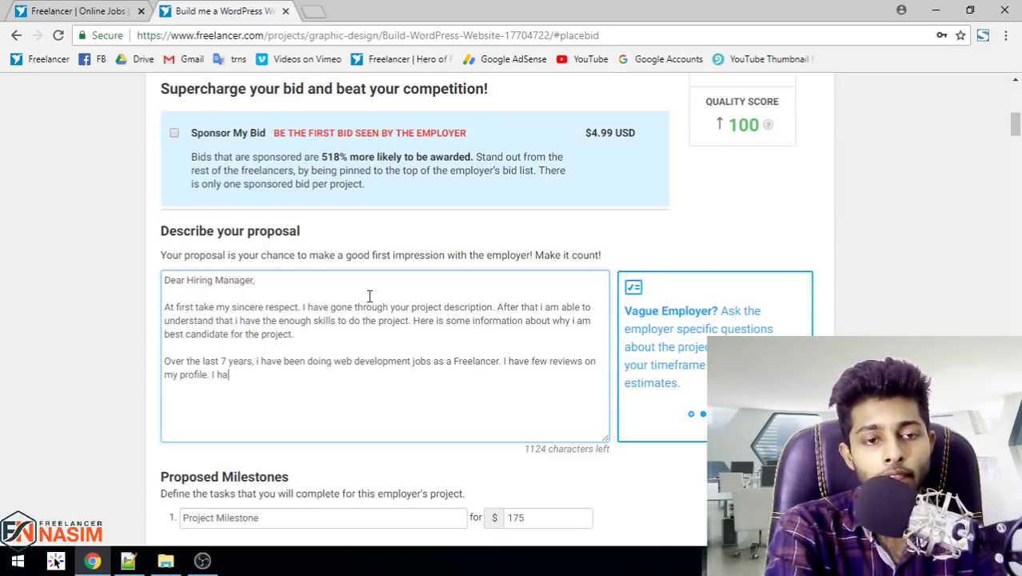
type("ve creat")
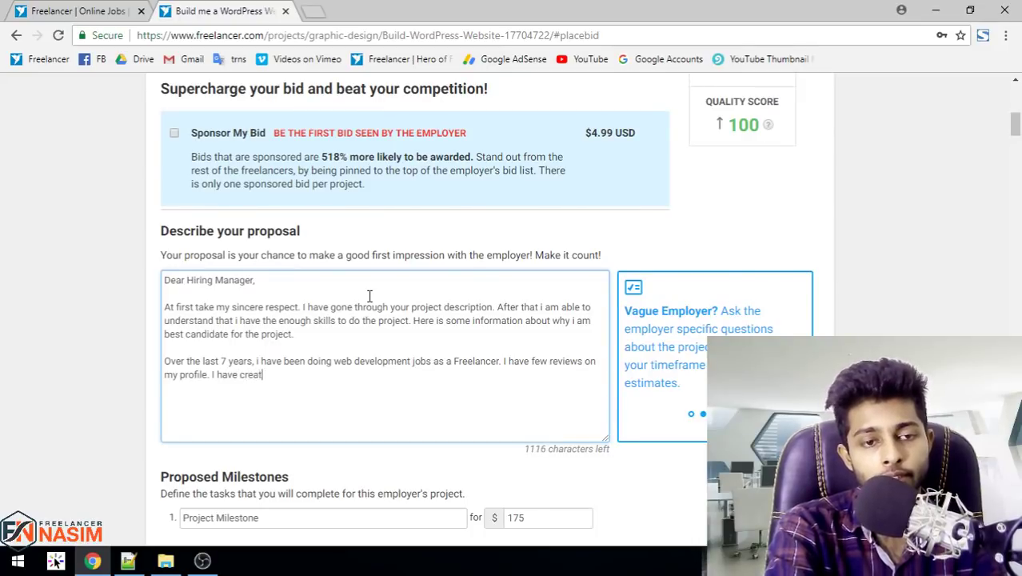
type("ed many")
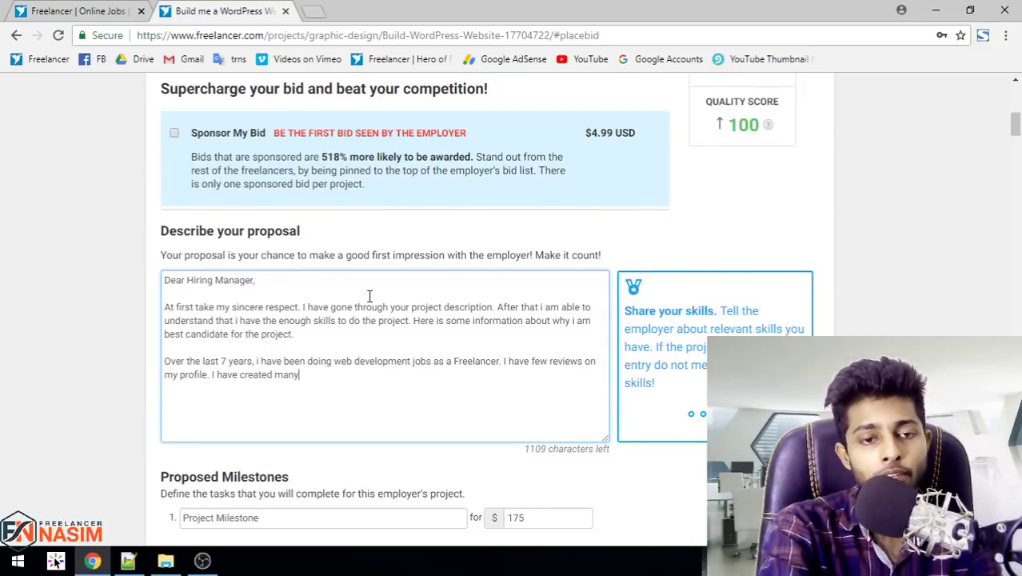
type(" websites dur")
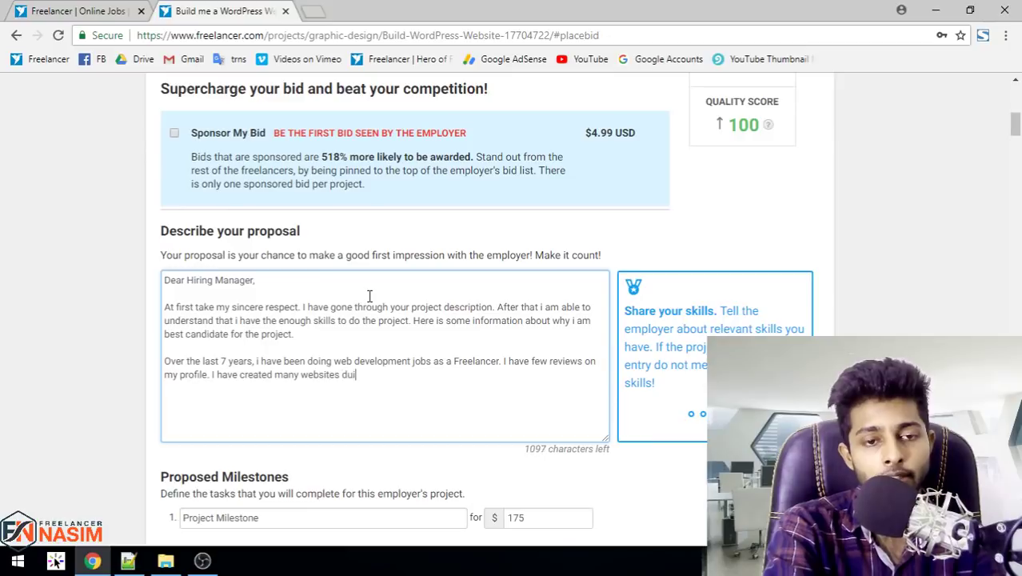
key("BackSpace")
type("iring d")
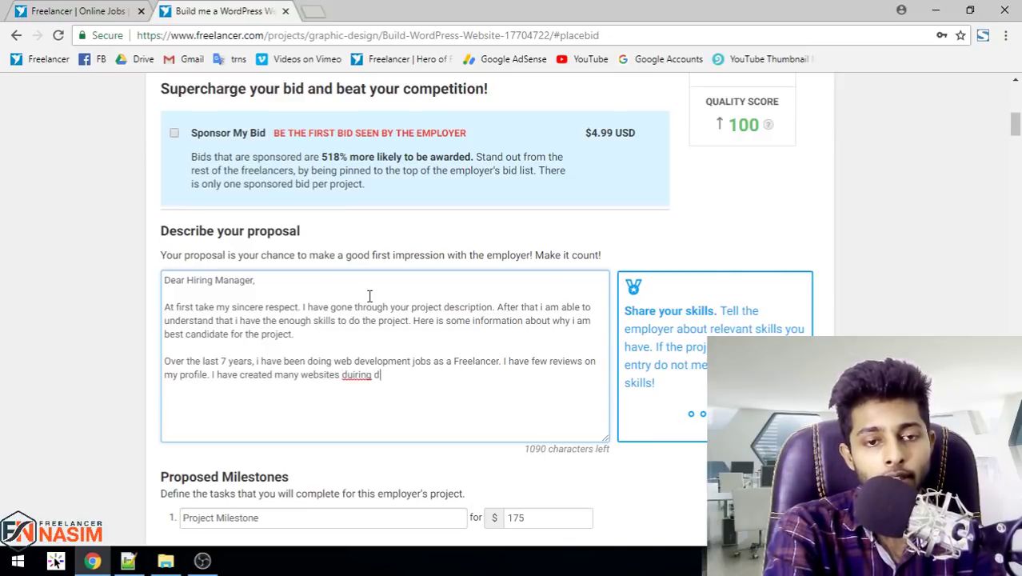
key("BackSpace")
key("BackSpace")
key("BackSpace")
key("BackSpace")
key("BackSpace")
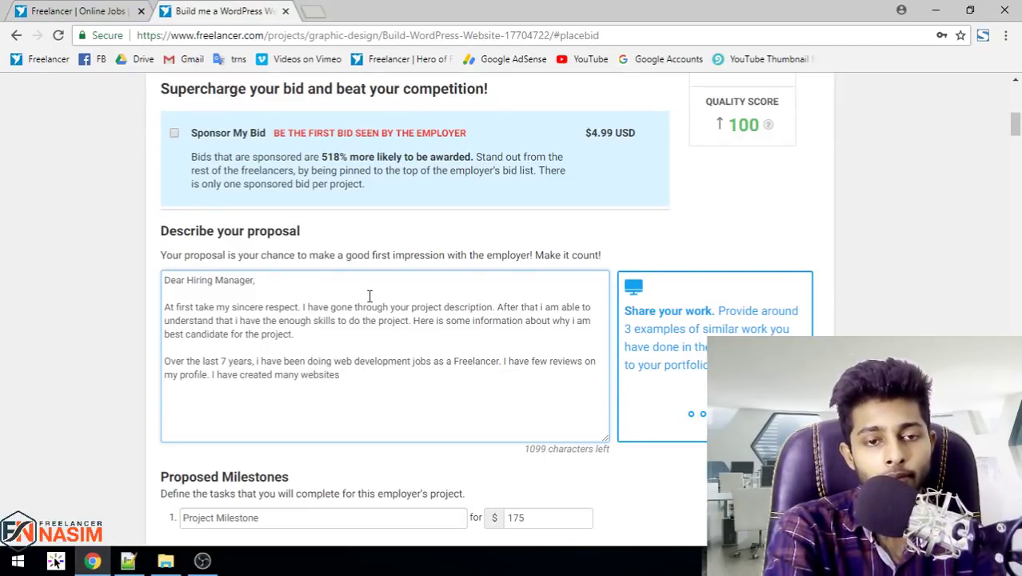
type("during these")
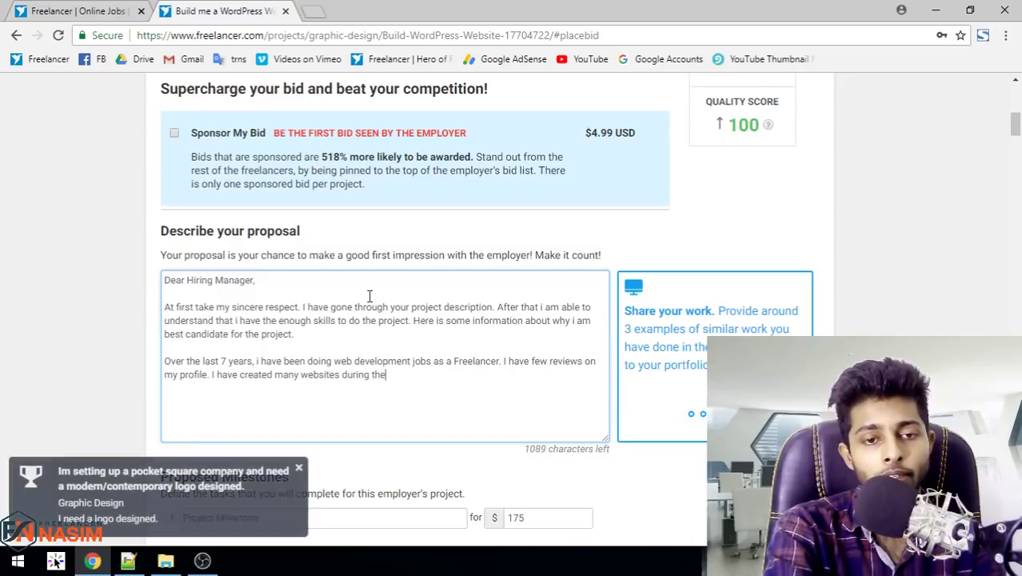
key("BackSpace")
key("BackSpace")
key("BackSpace")
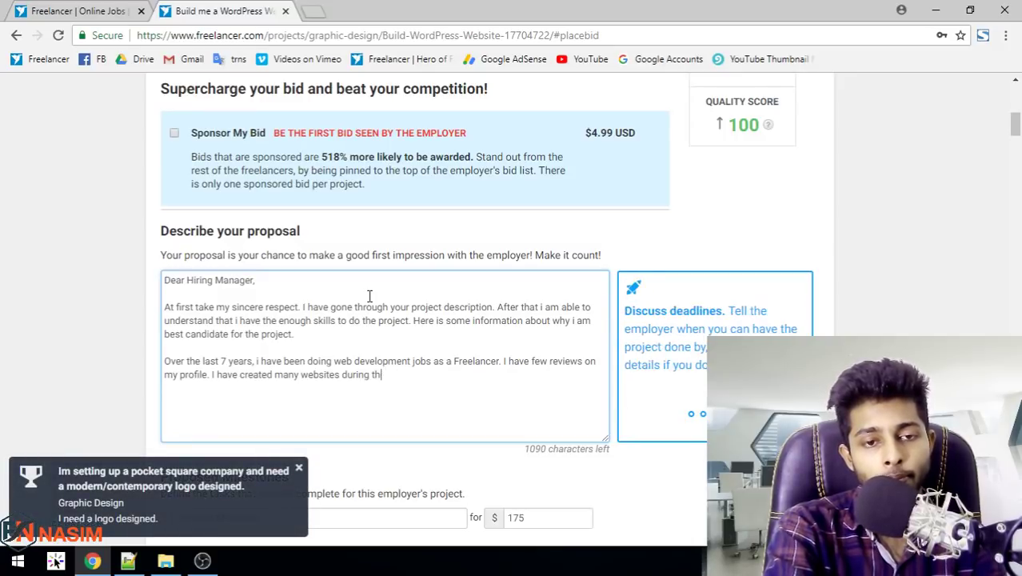
List sample site links mostvisits.com, stanleyfongod.com and crowdyblog.com on separate lines
type("is ")
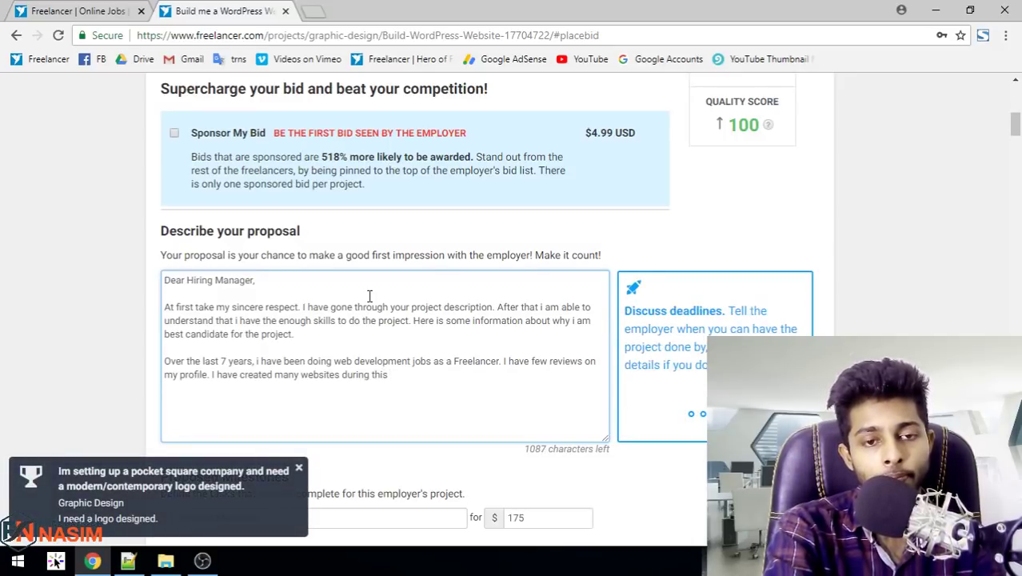
type("moment")
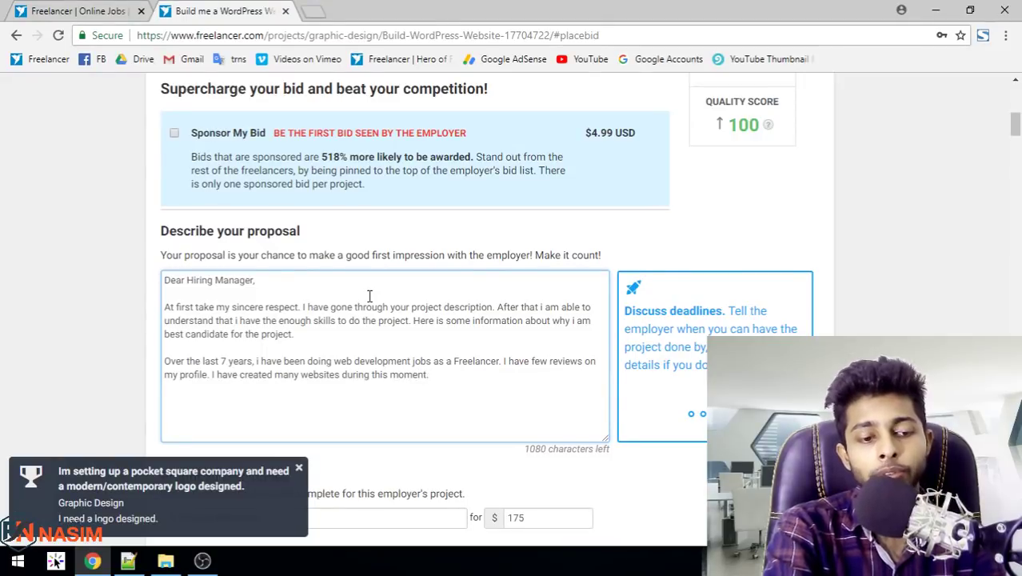
type(". So")
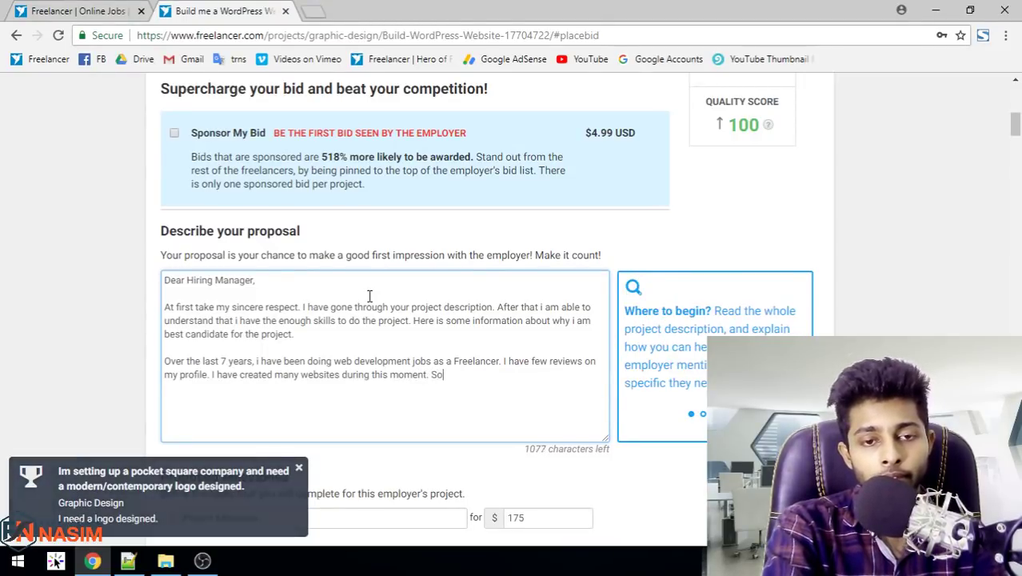
type("me website link")
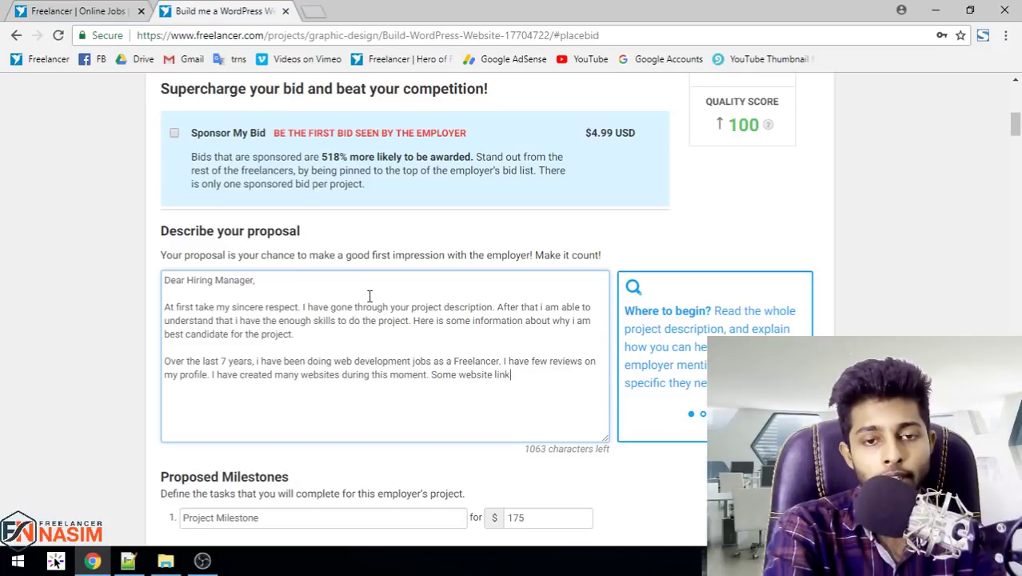
type("s which")
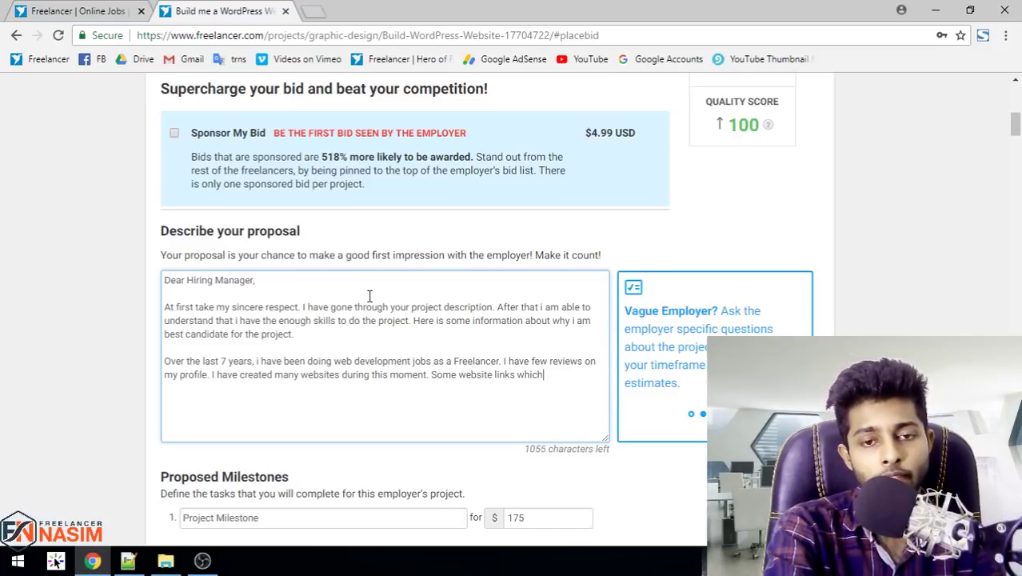
type(" i develo")
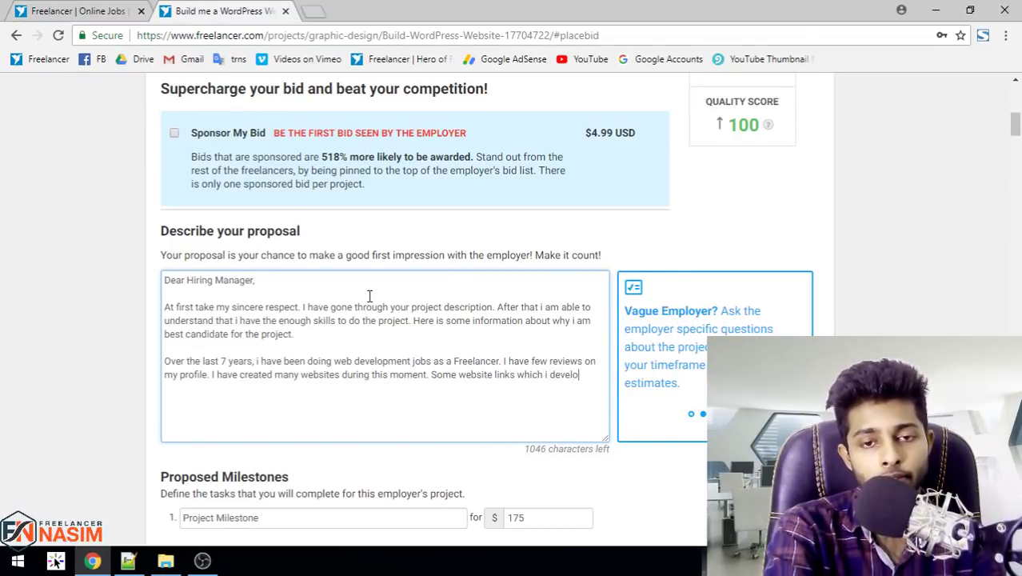
type("ped are given ")
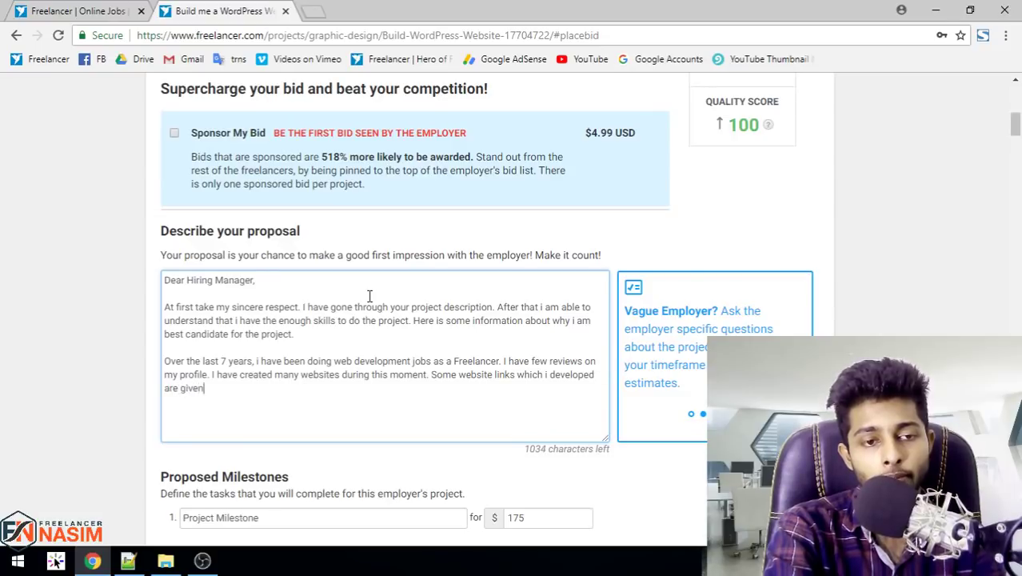
type("below:")
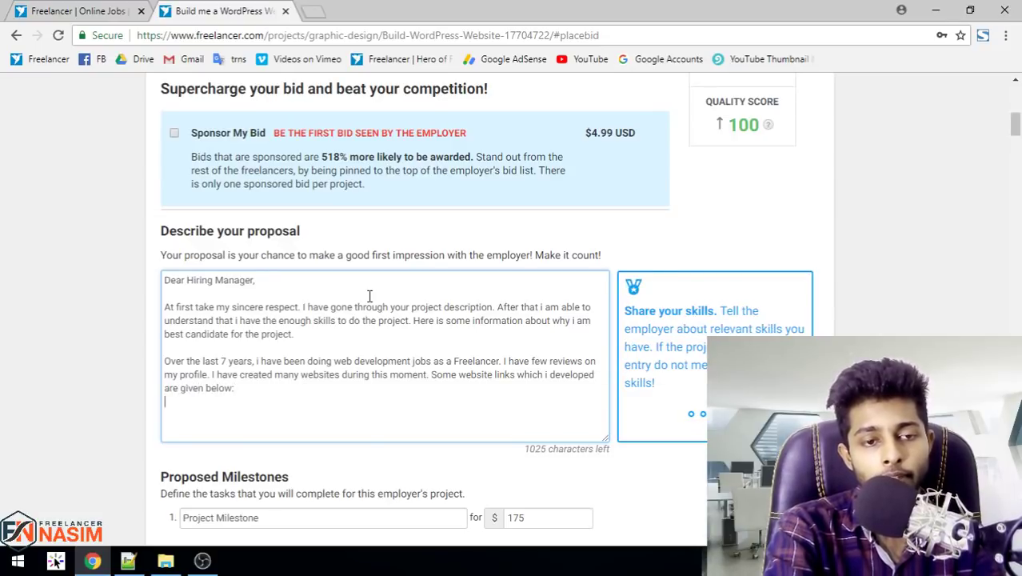
type("https:")
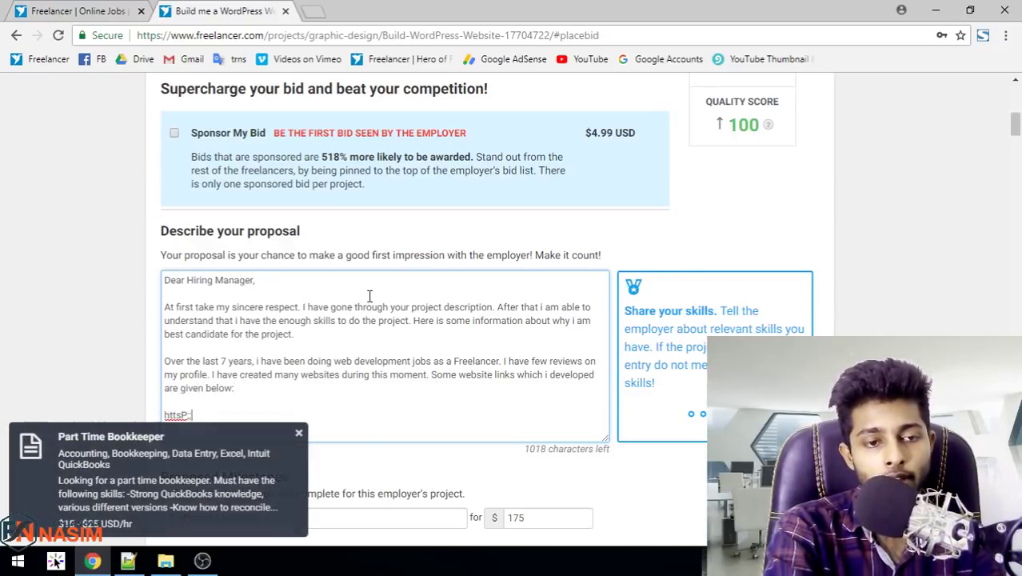
type("p")
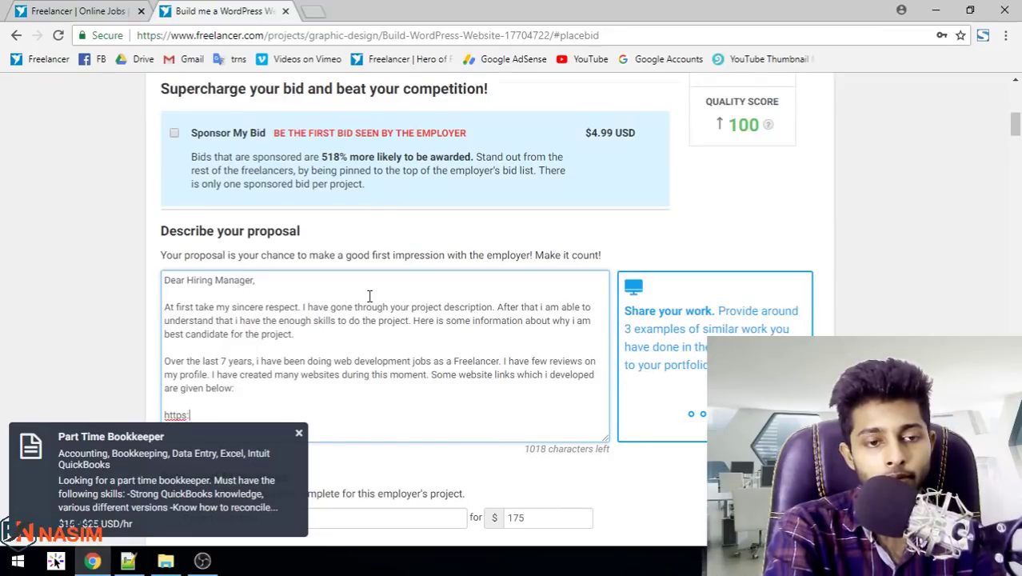
type("mostvisit")
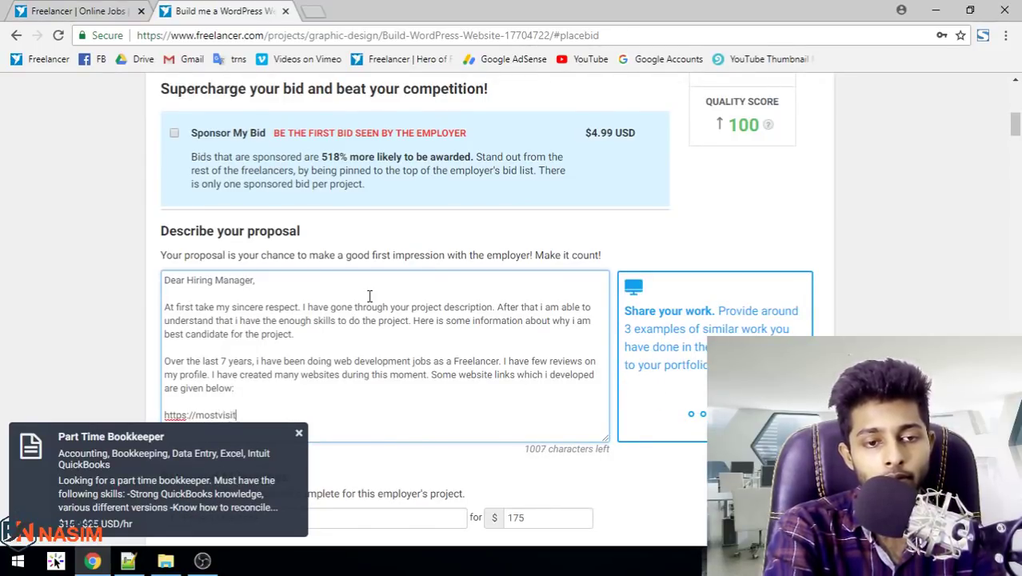
type("s.com")
key("Return")
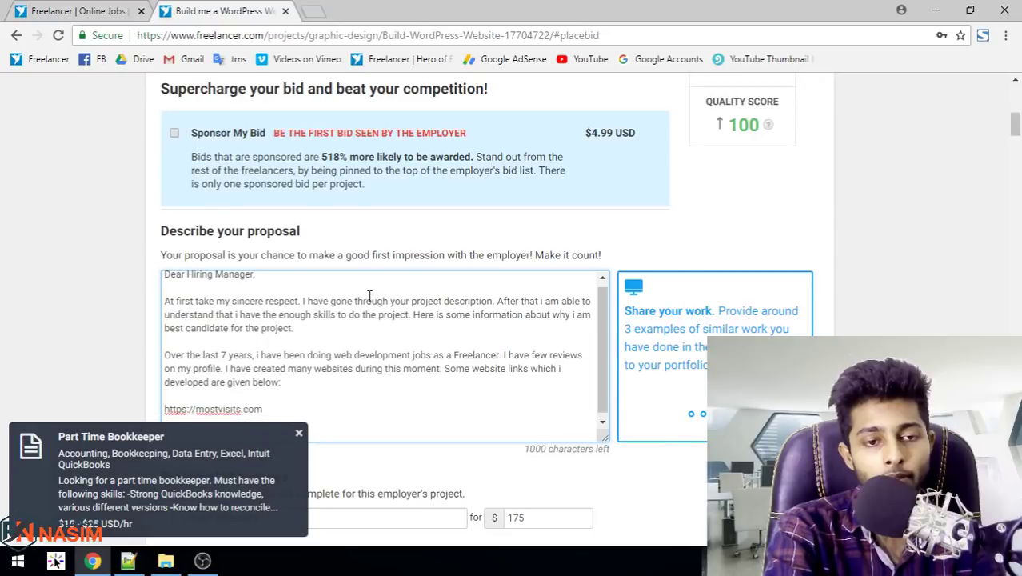
type("http://")
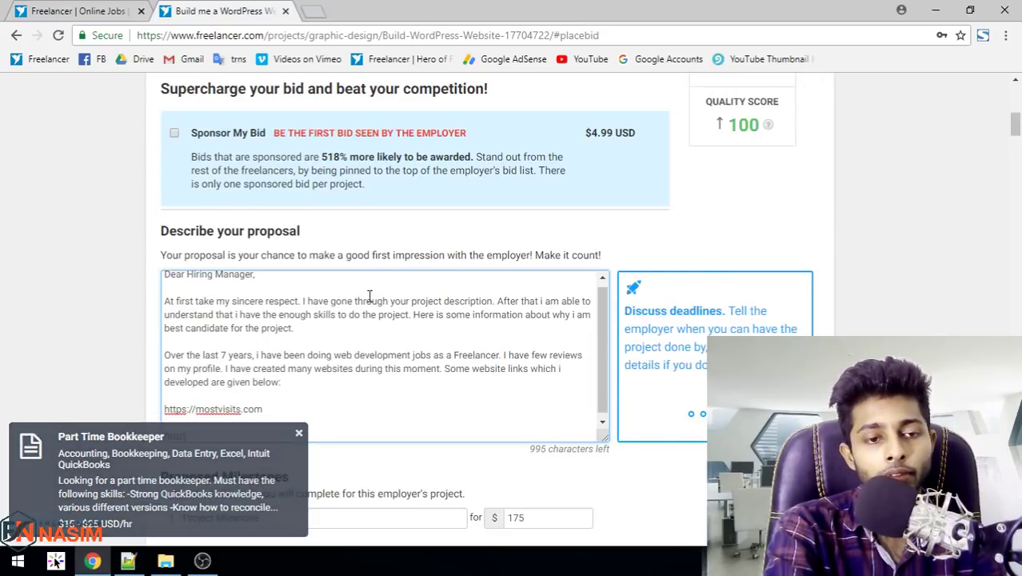
type("stanle")
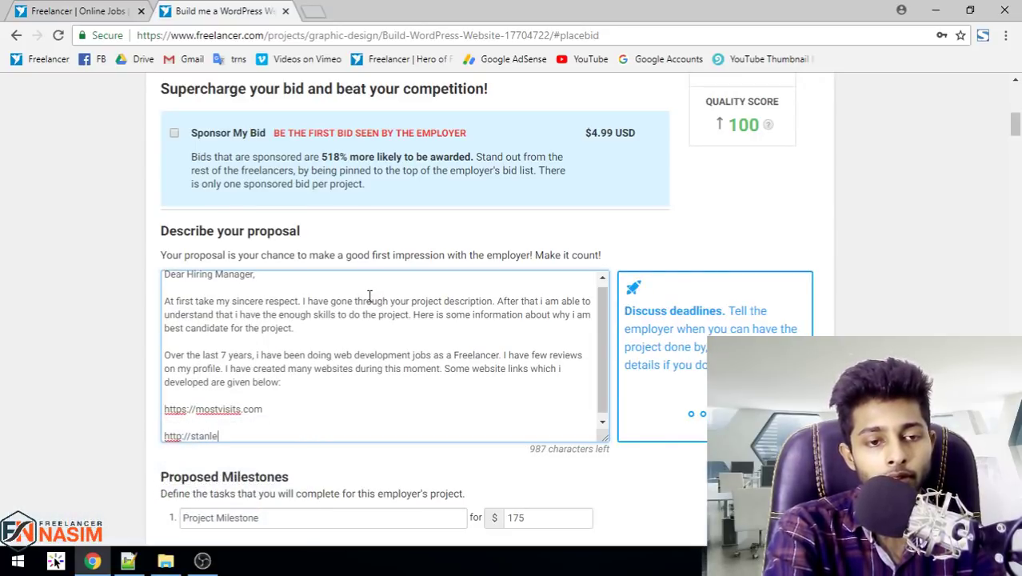
type("yfongod.com")
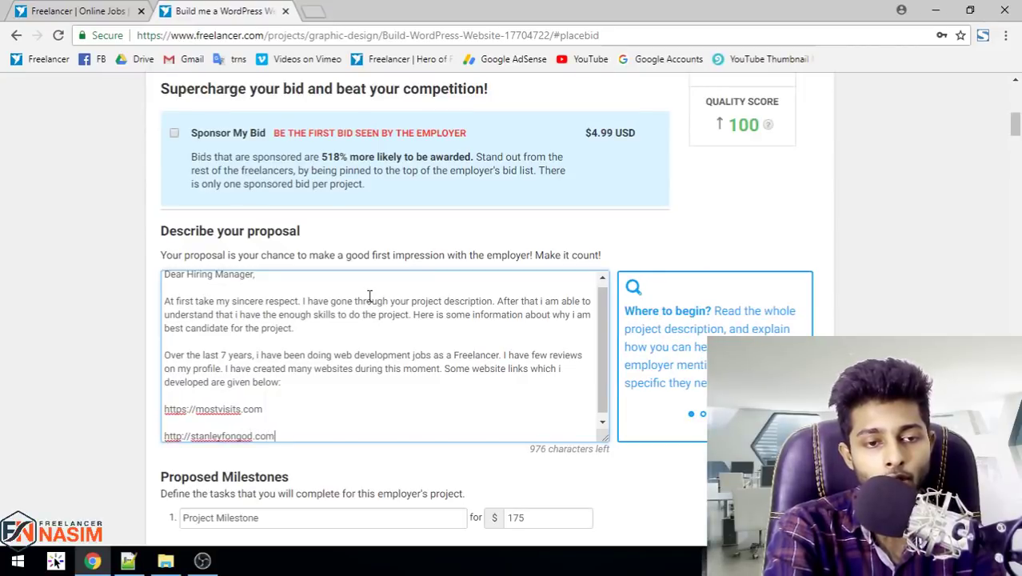
key("Return")
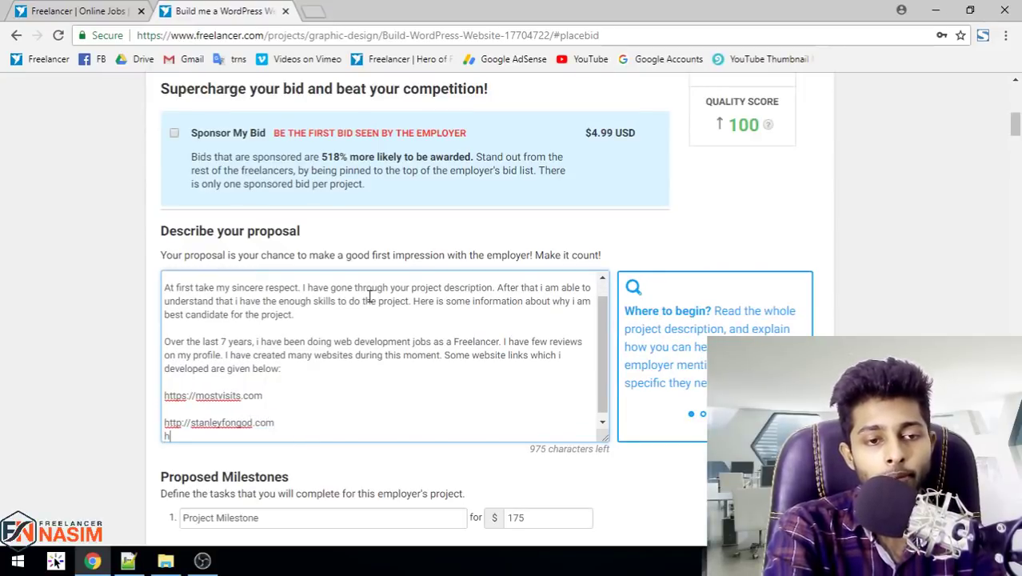
type("http://")
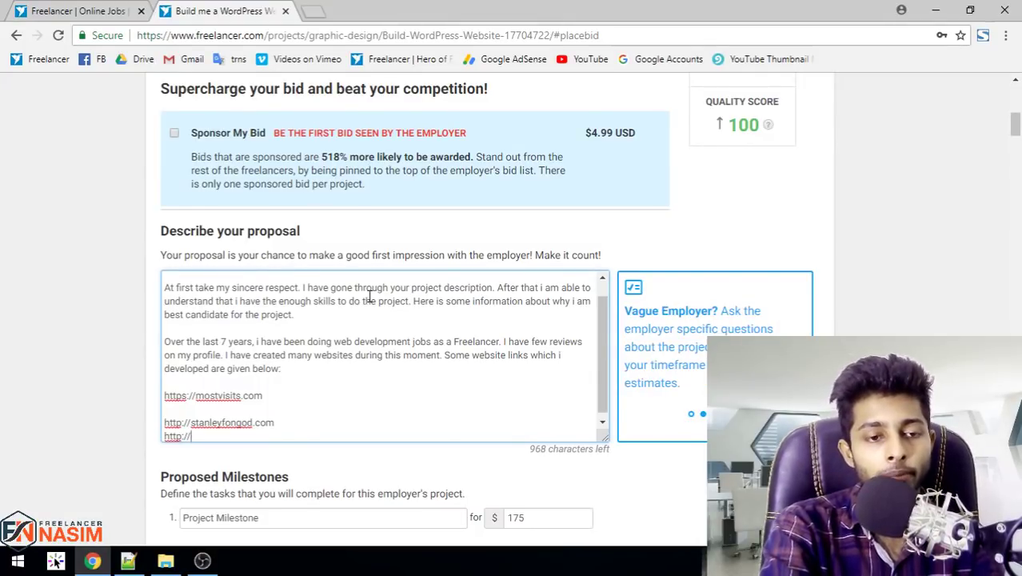
type("crowdybl")
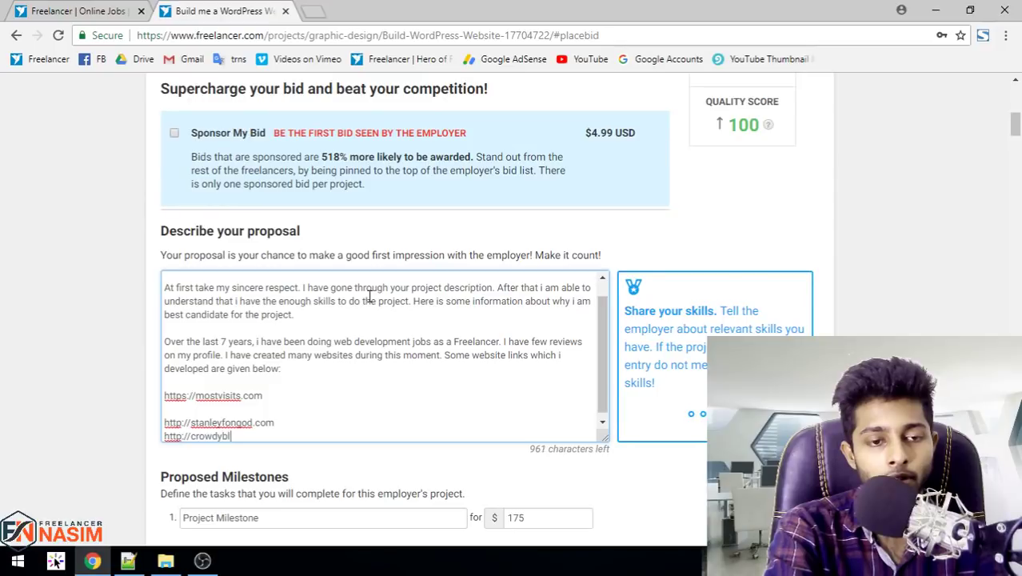
type("og.com etc")
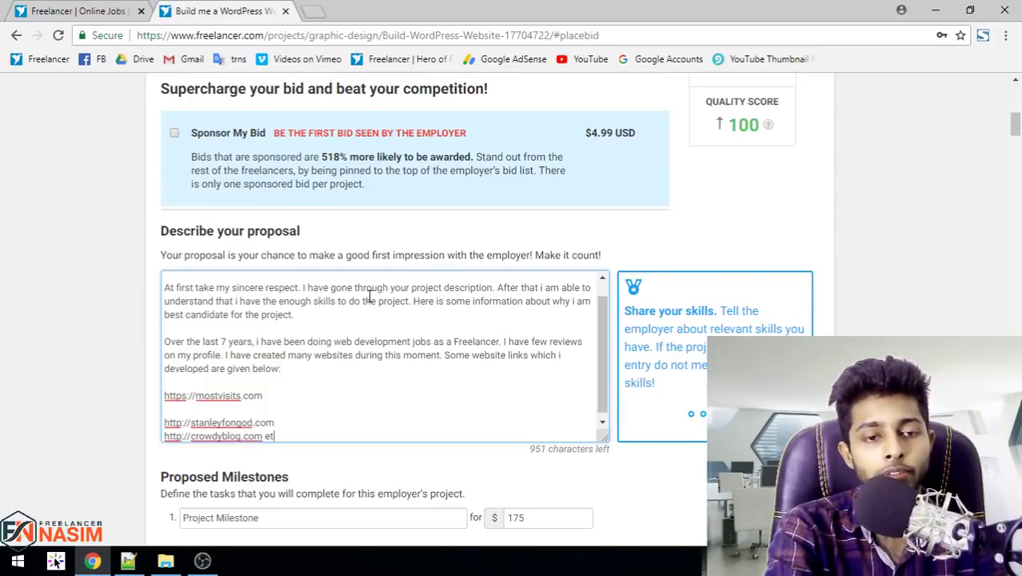
key("Return")
key("Return")
Add a sentence about good English speaking and offering audio calls for faster communication
type("Mo")
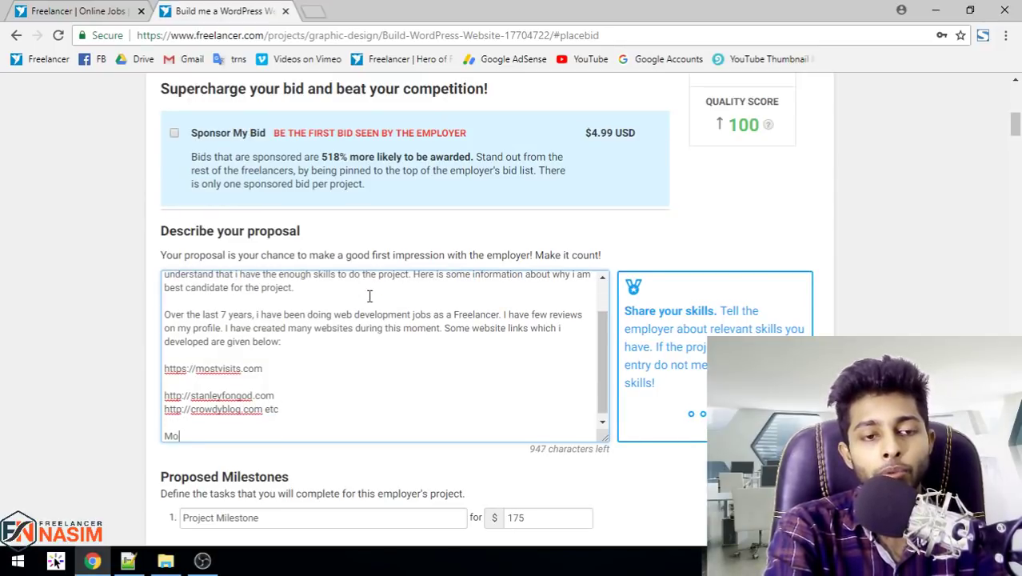
type("reover i AM")
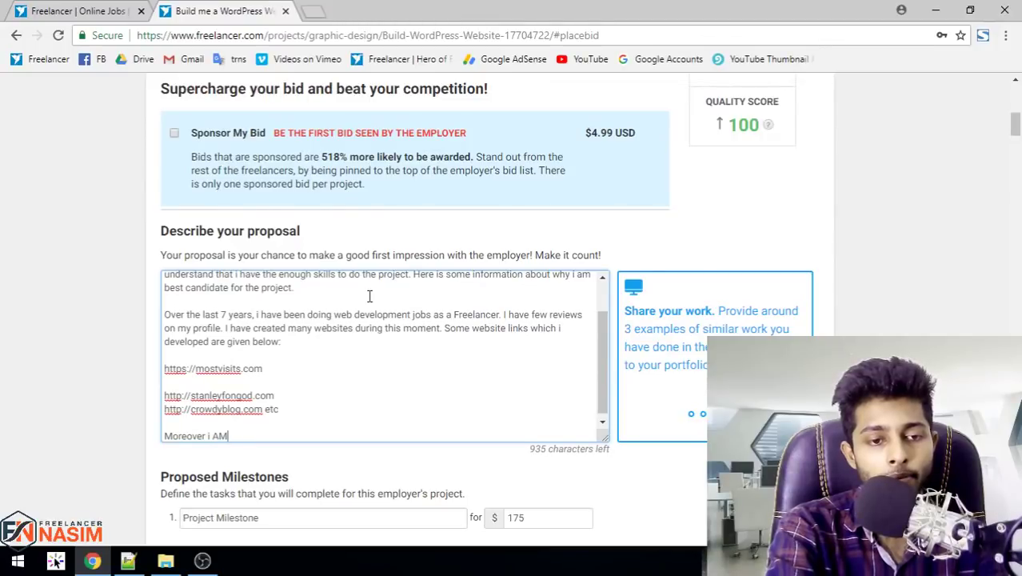
key("BackSpace")
key("BackSpace")
type("am good at englis")
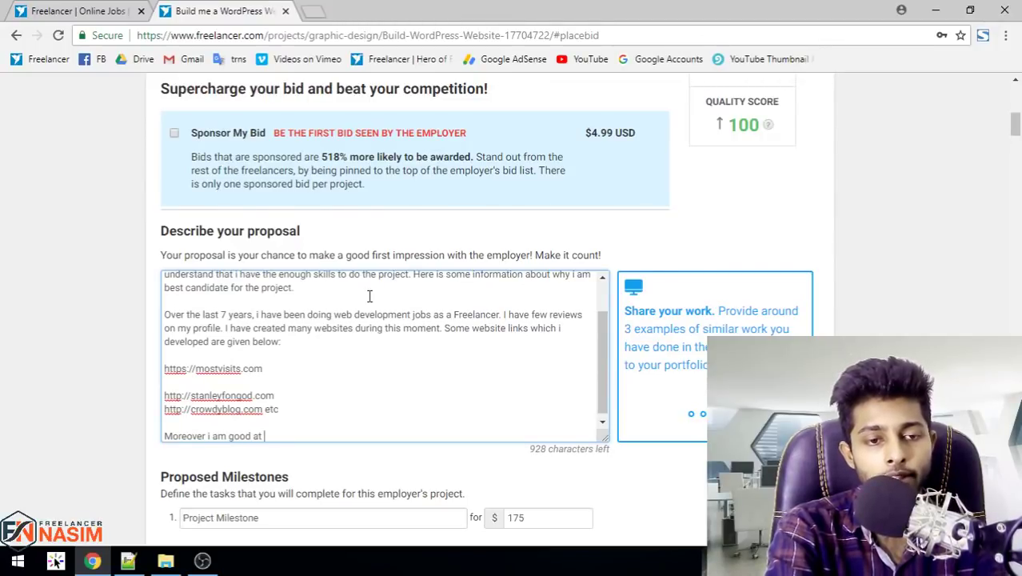
key("BackSpace")
key("BackSpace")
key("BackSpace")
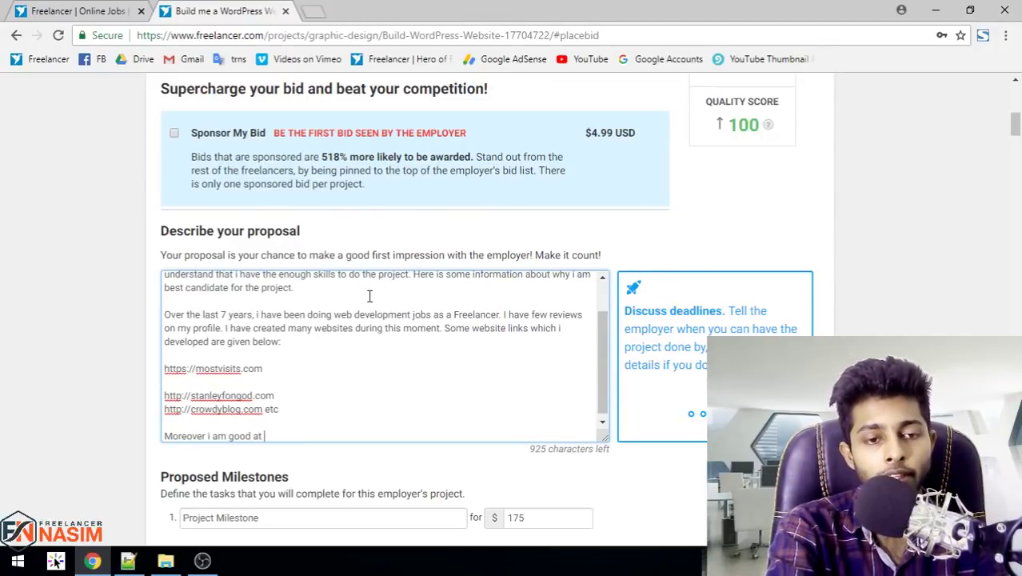
type("nglish sp")
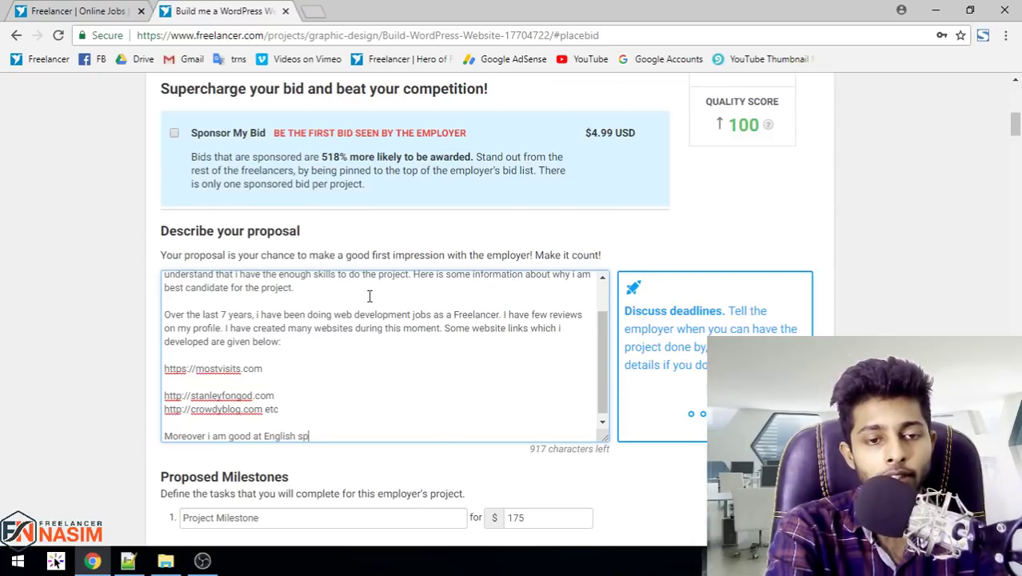
type("eking, ")
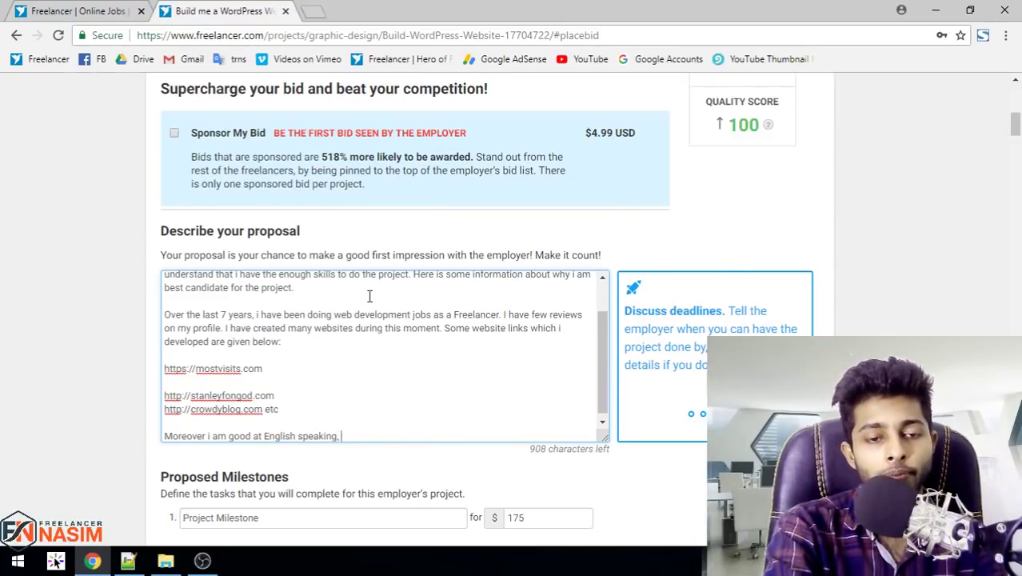
type("We can also")
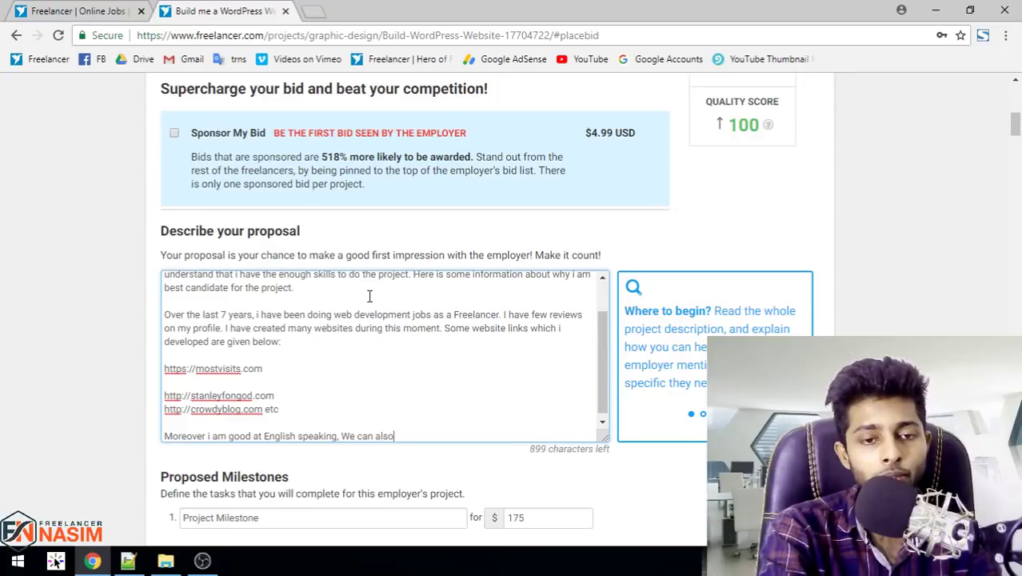
type(" talk over")
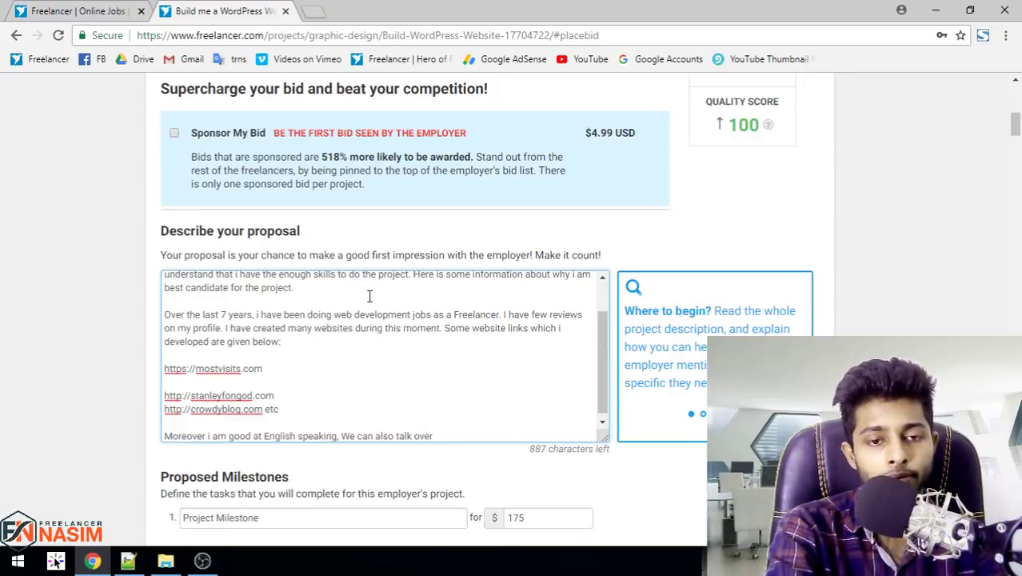
type(" au")
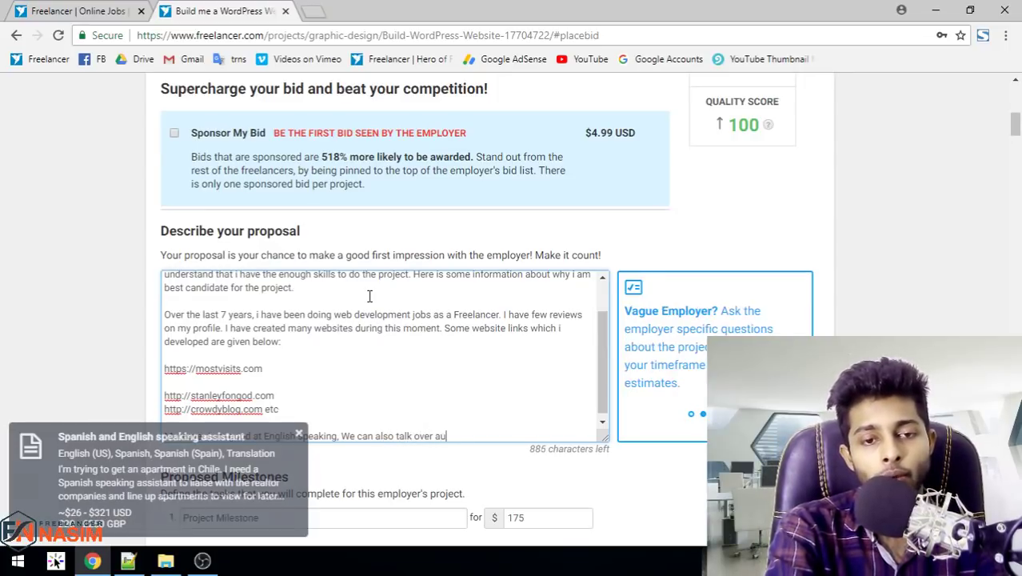
type("dio call fo")
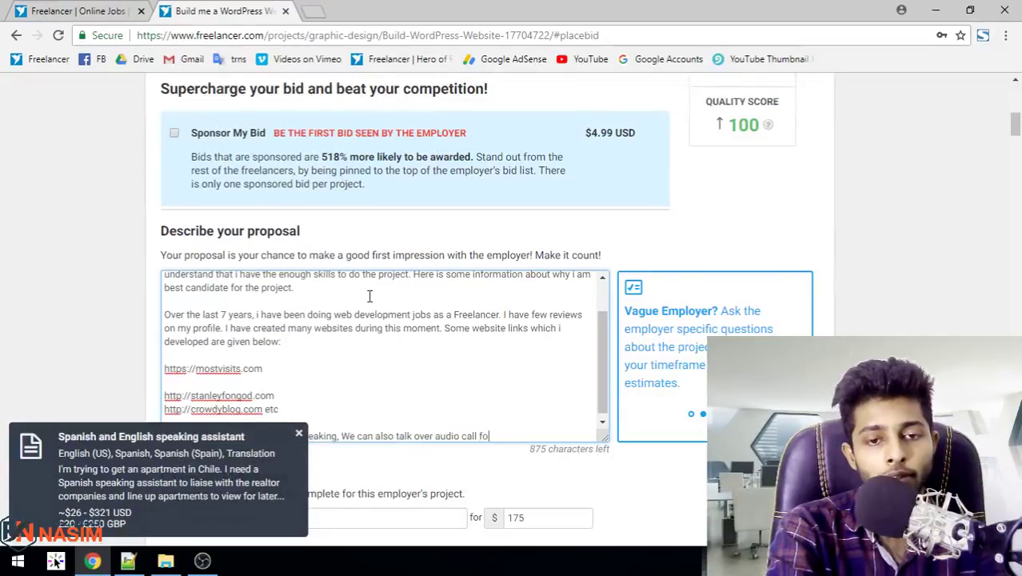
type("r faster co")
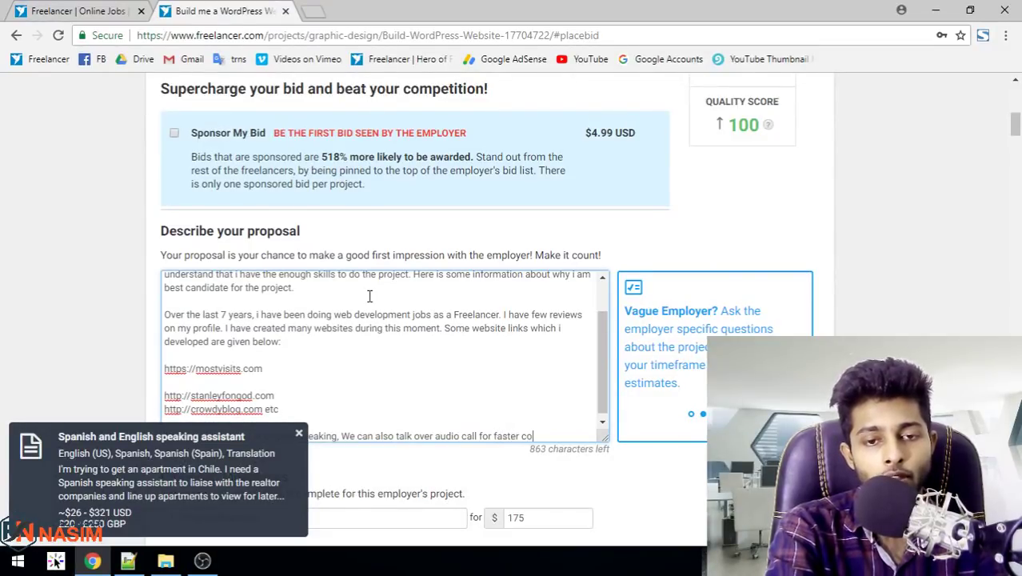
type("mmunication.")
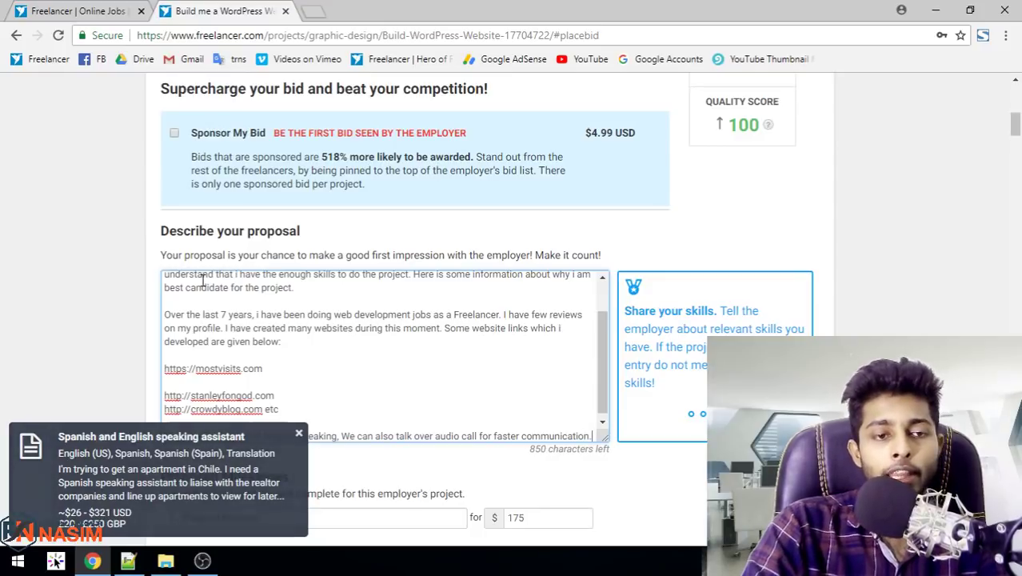
scroll(496, 360, "down", 2)
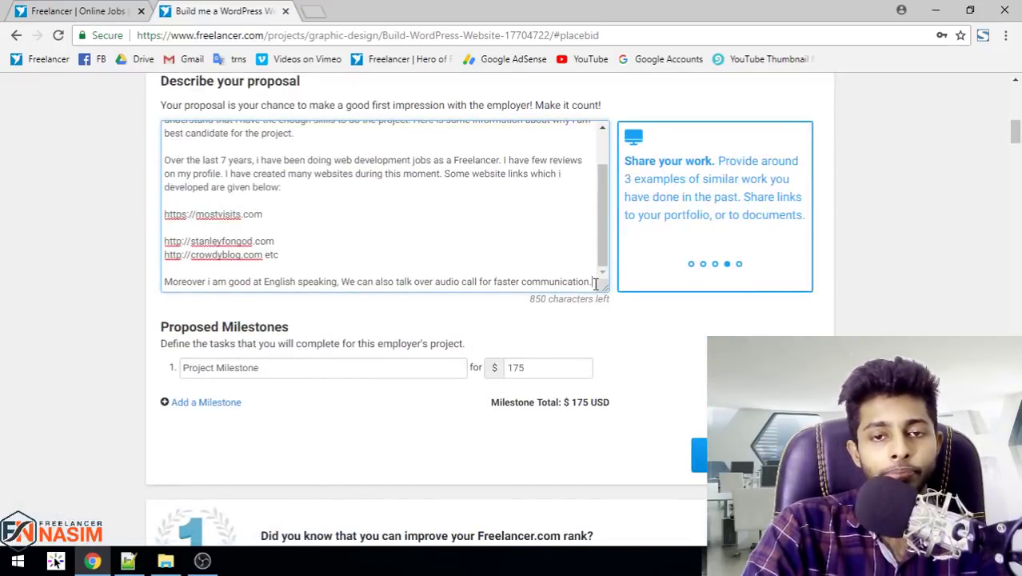
Add an availability paragraph followed by 'Looking forward to hear from you soon.'
key("Return")
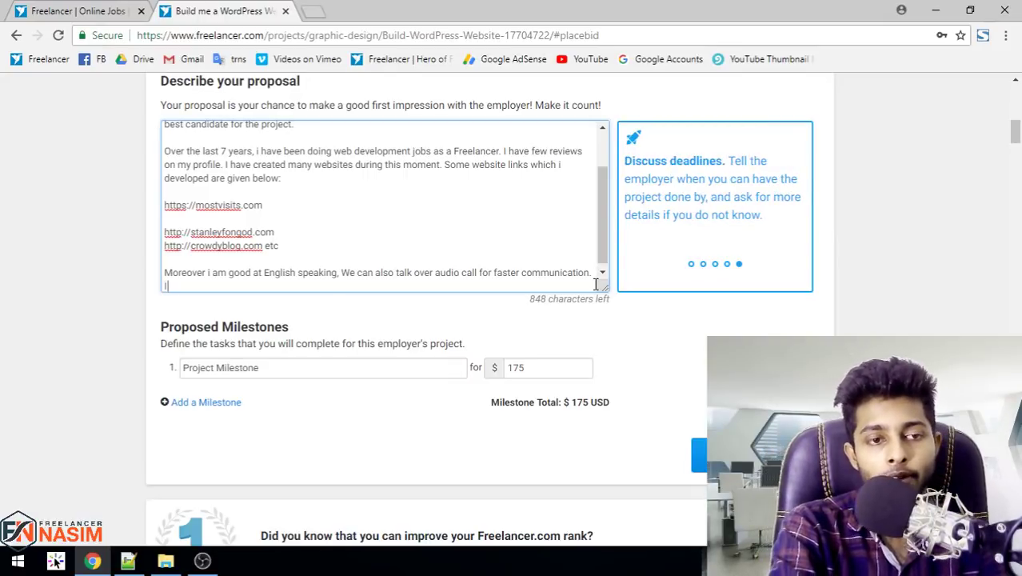
type("Upon")
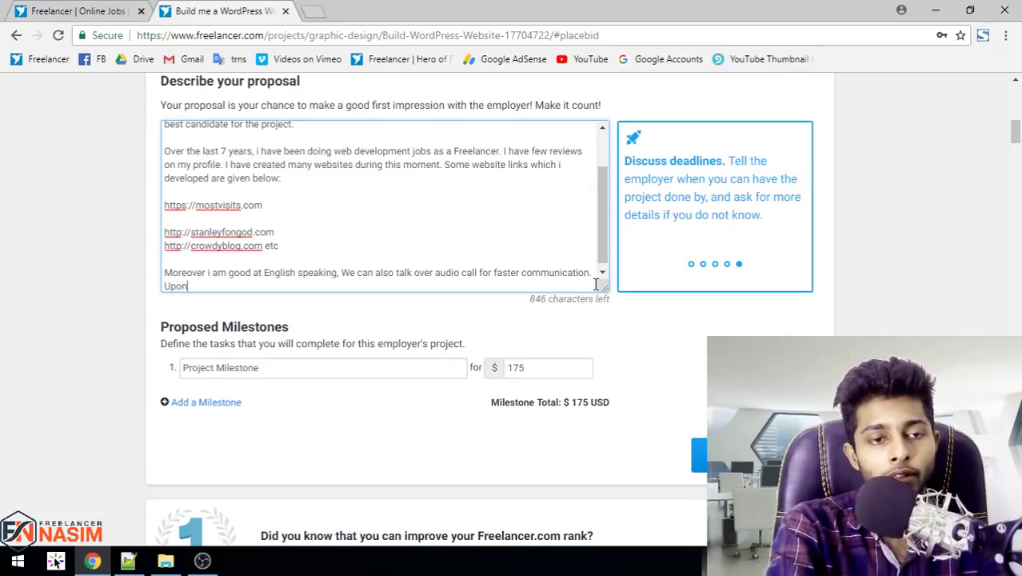
type(" checking my information")
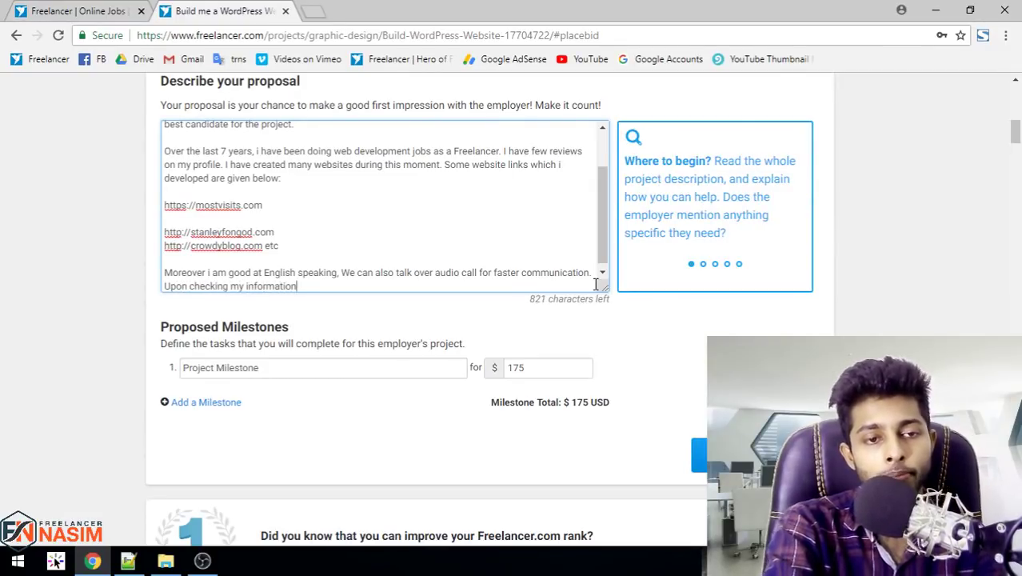
type(", if you think")
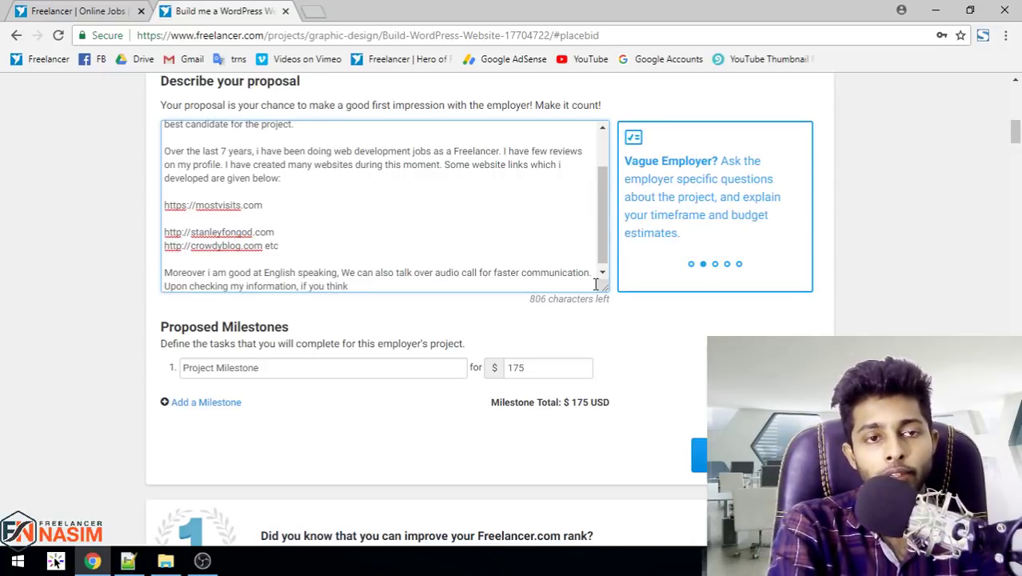
type(" me best ")
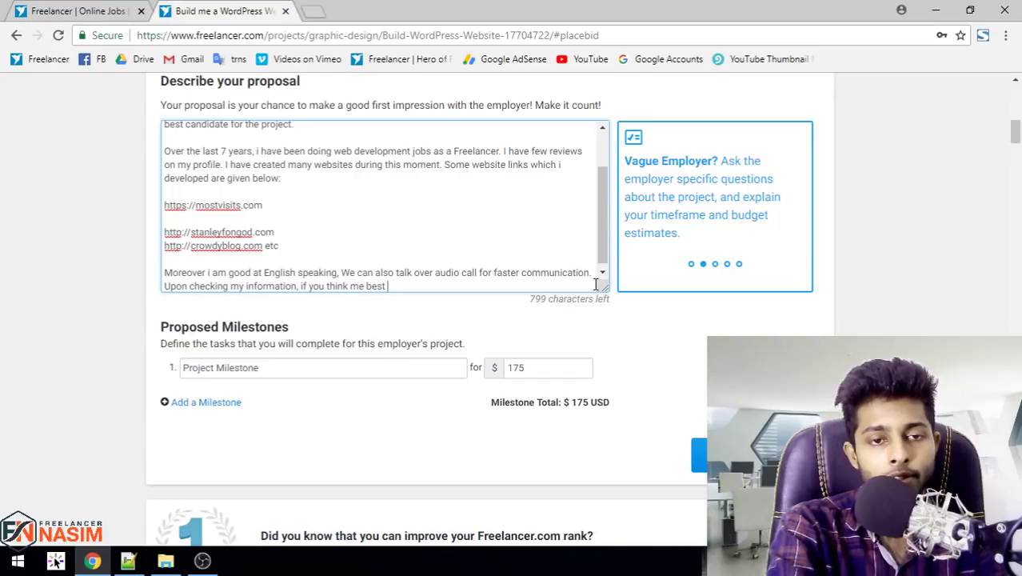
type("candidate ")
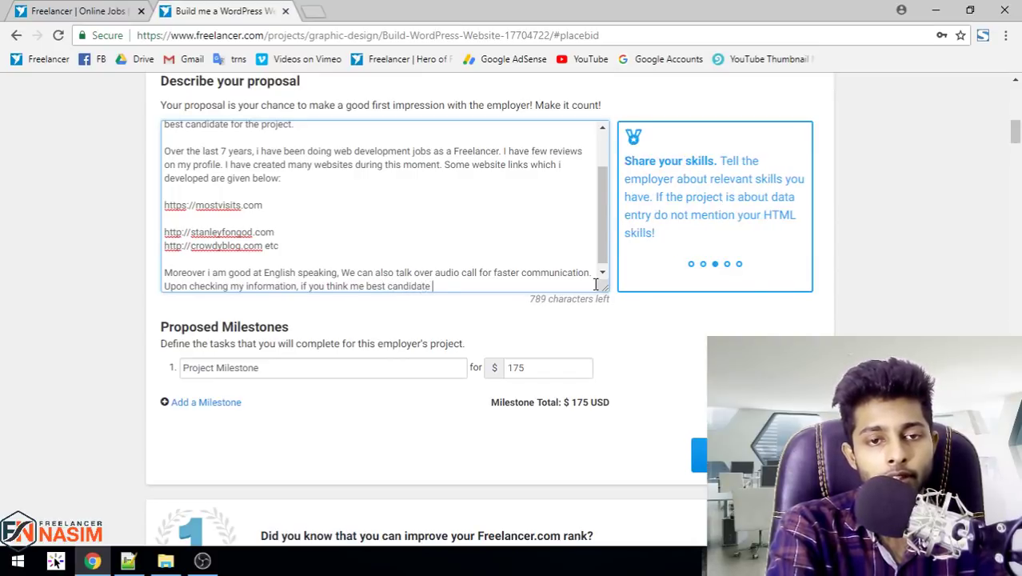
type("for your proje")
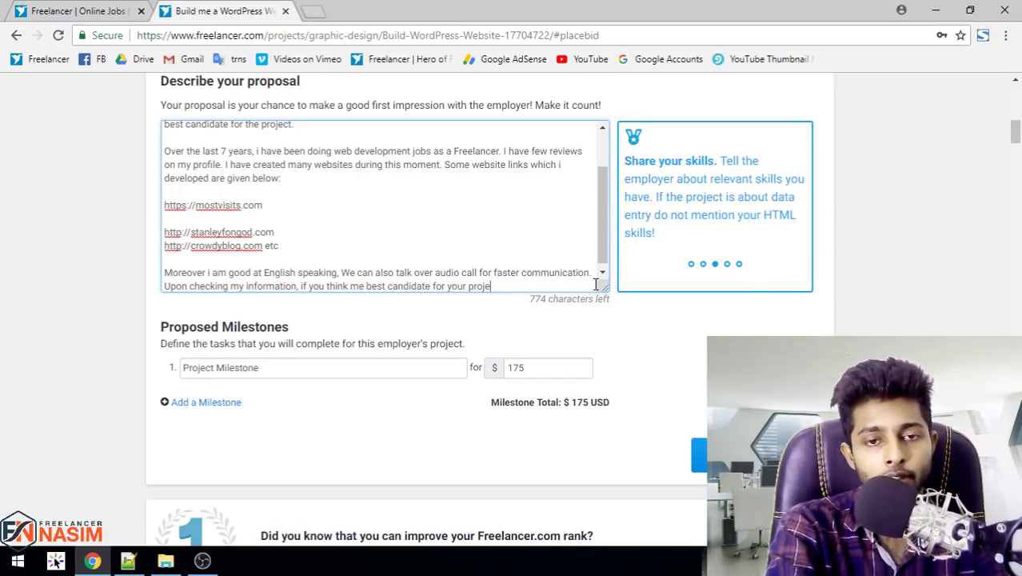
type("ct. Feel f")
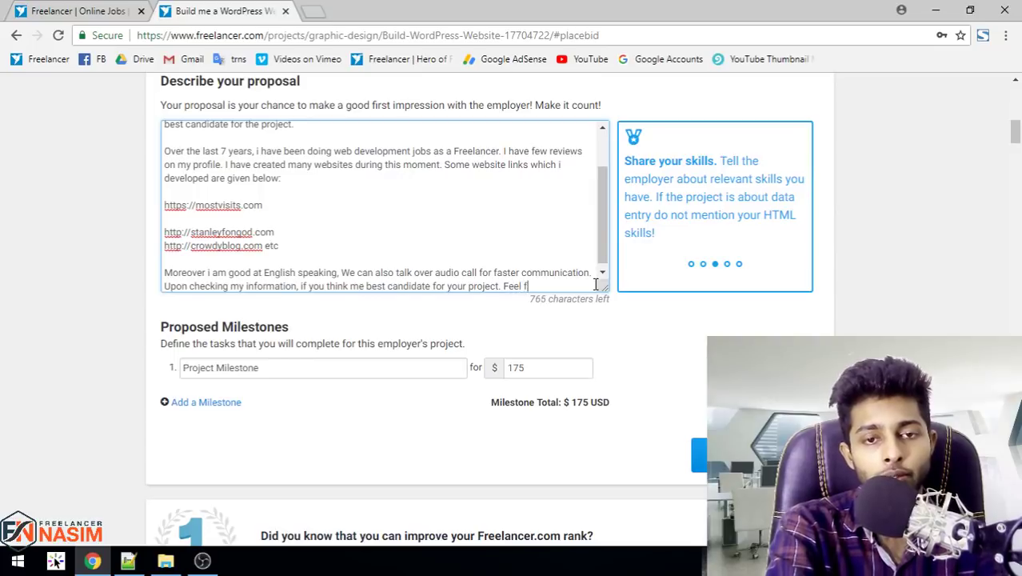
type("ree to knock em")
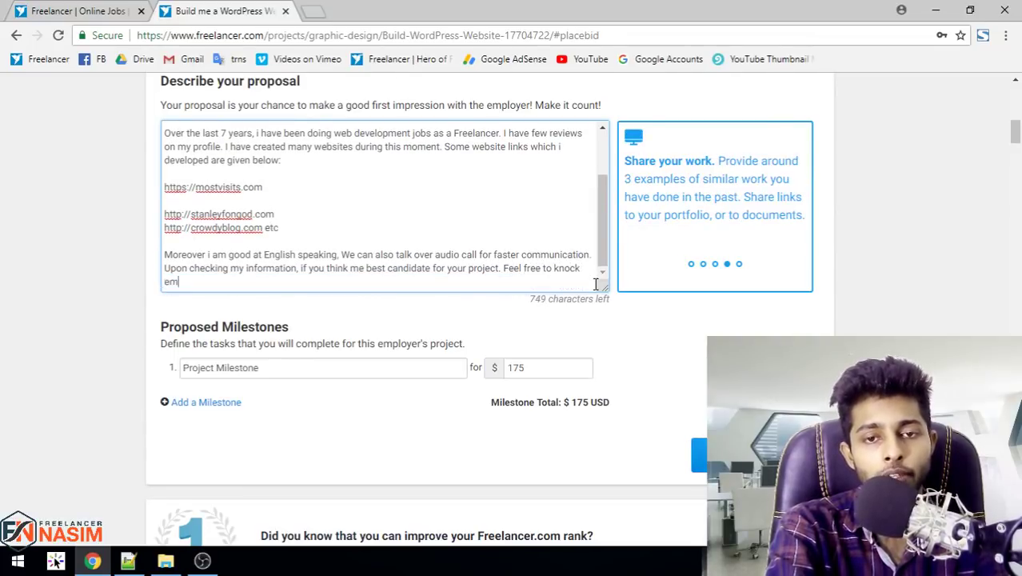
key("BackSpace")
key("BackSpace")
key("BackSpace")
type("me")
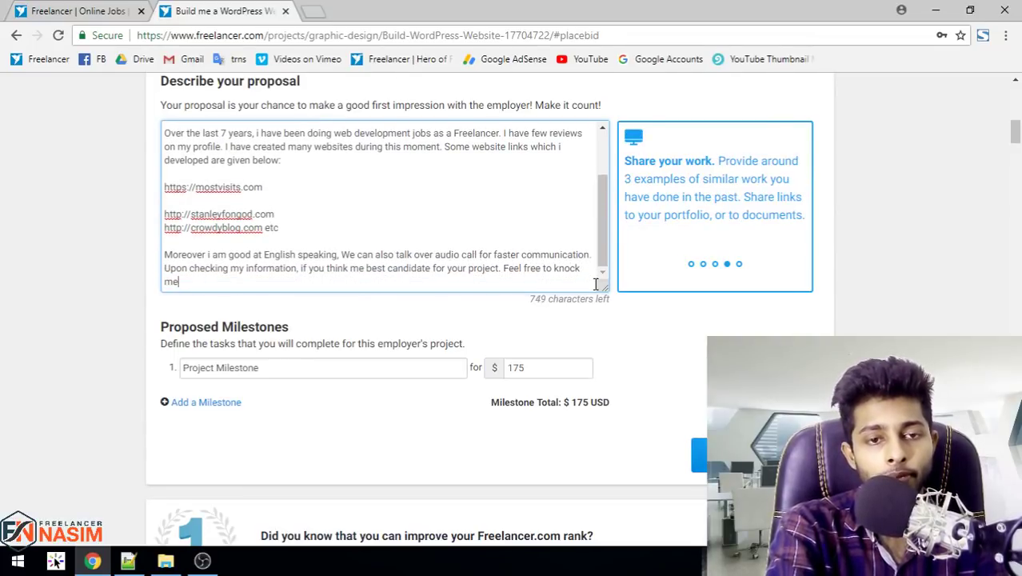
type(". I am al")
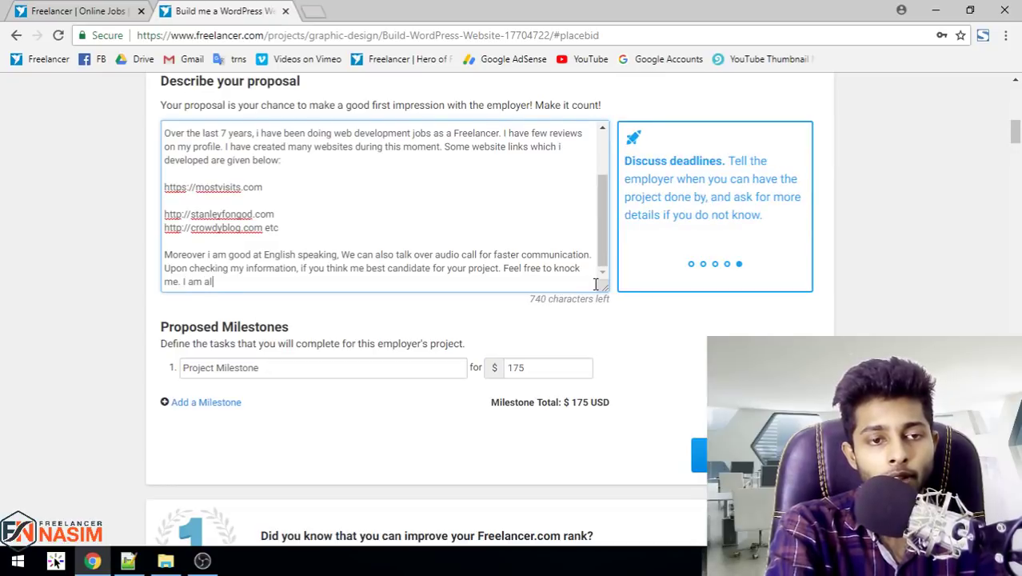
type("ways availab")
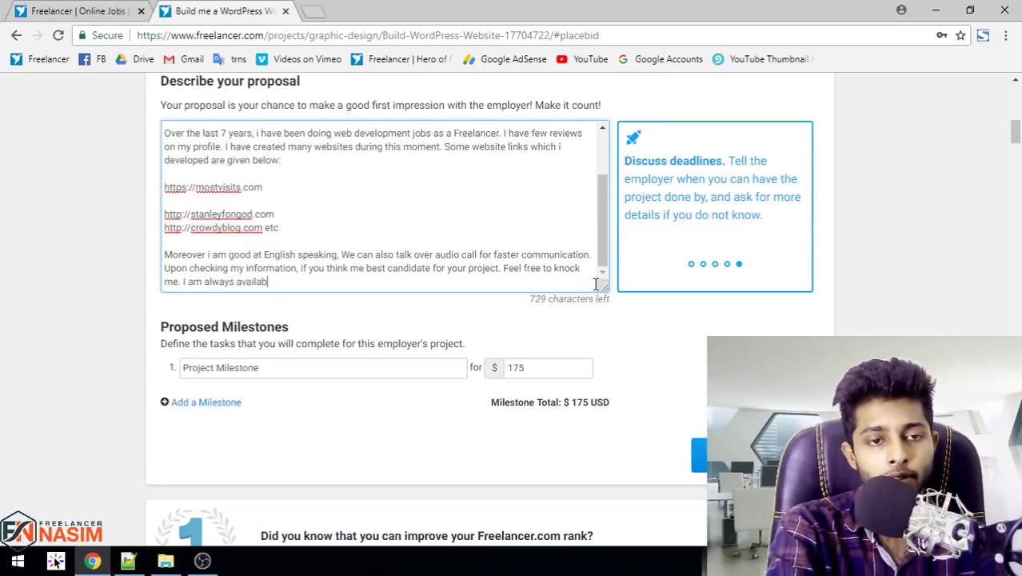
type("le")
type(" he")
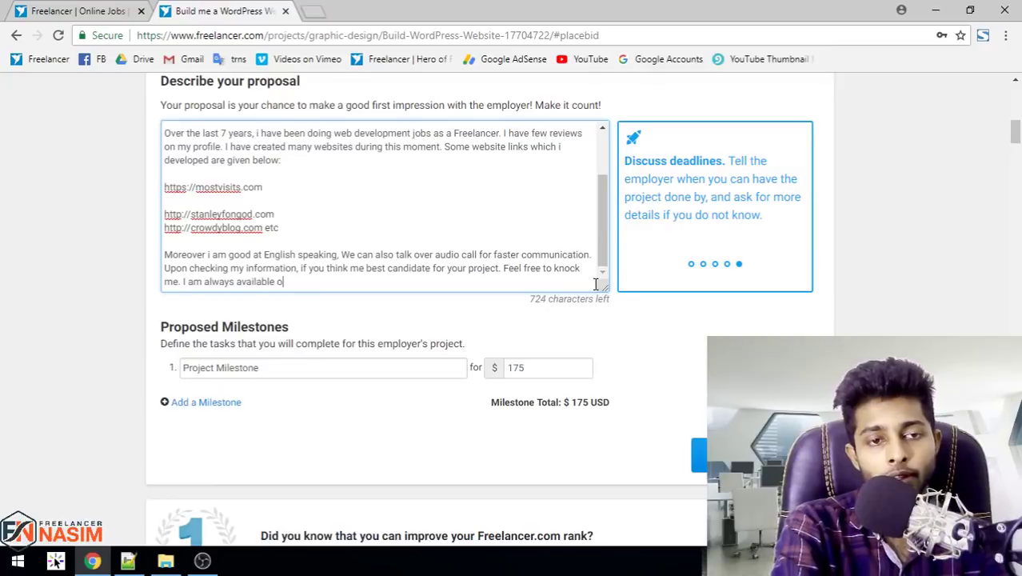
type("re.")
key("Return")
key("Return")
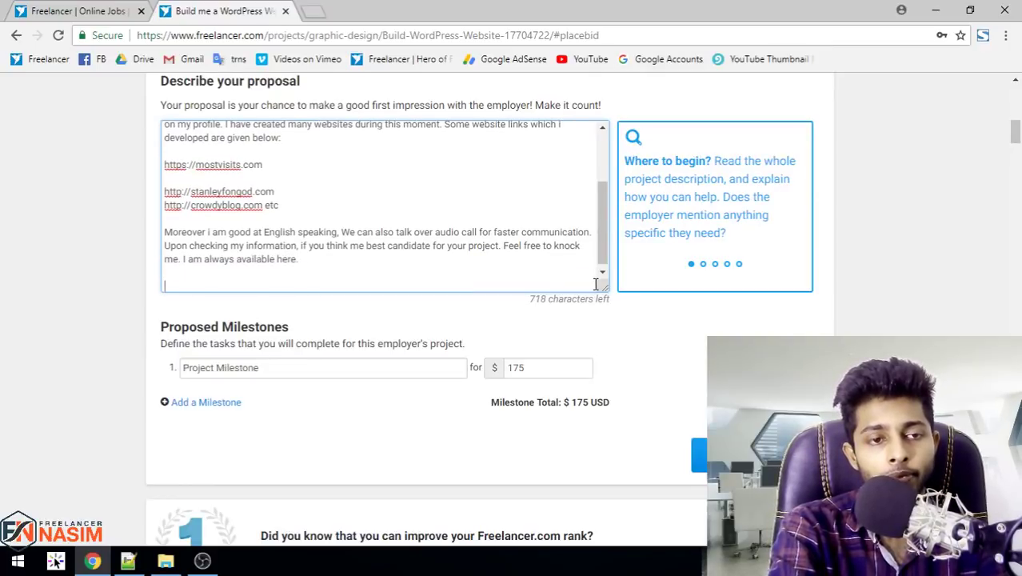
type("Looking fo")
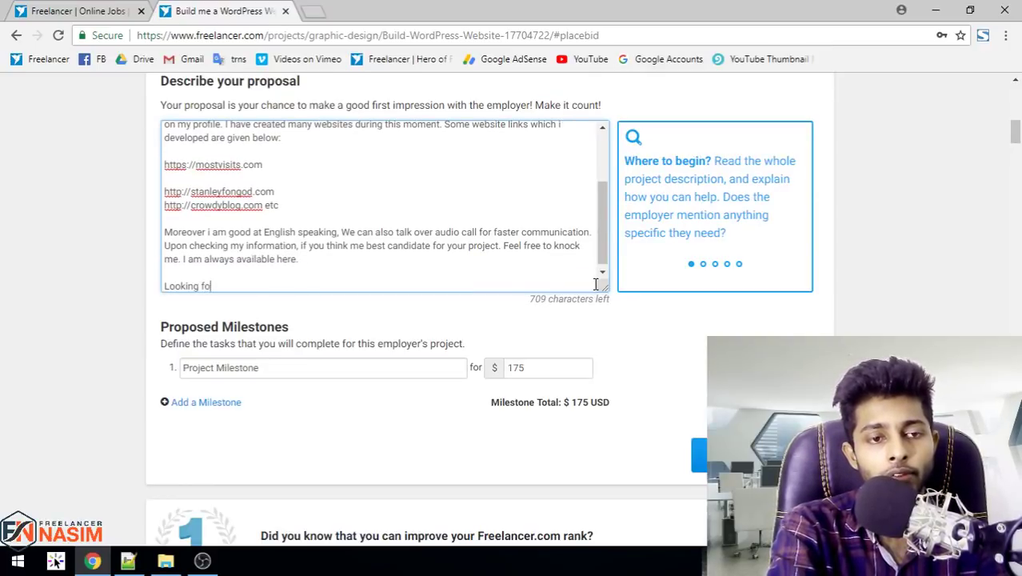
type("rward to hear")
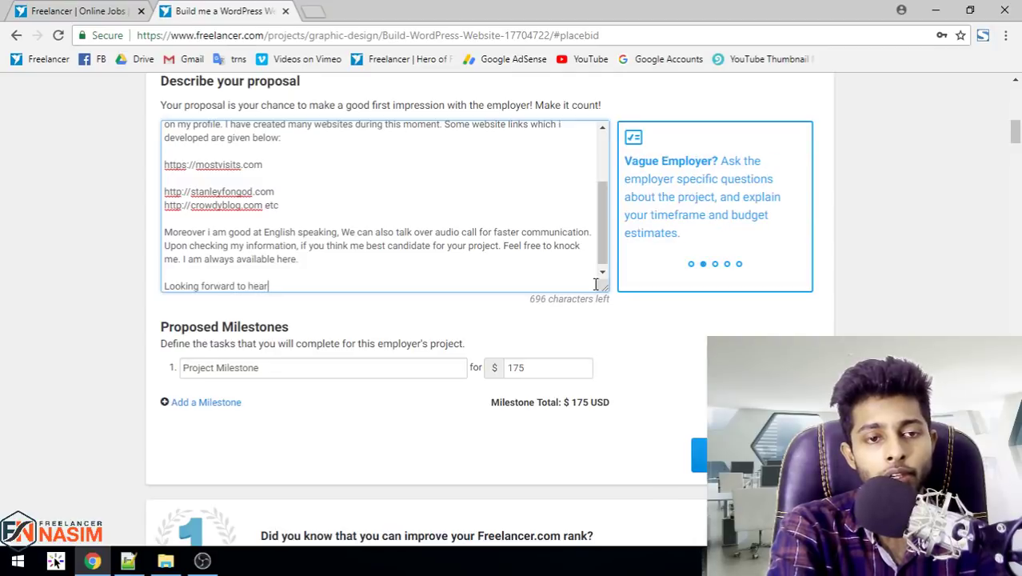
type(" from you soon.")
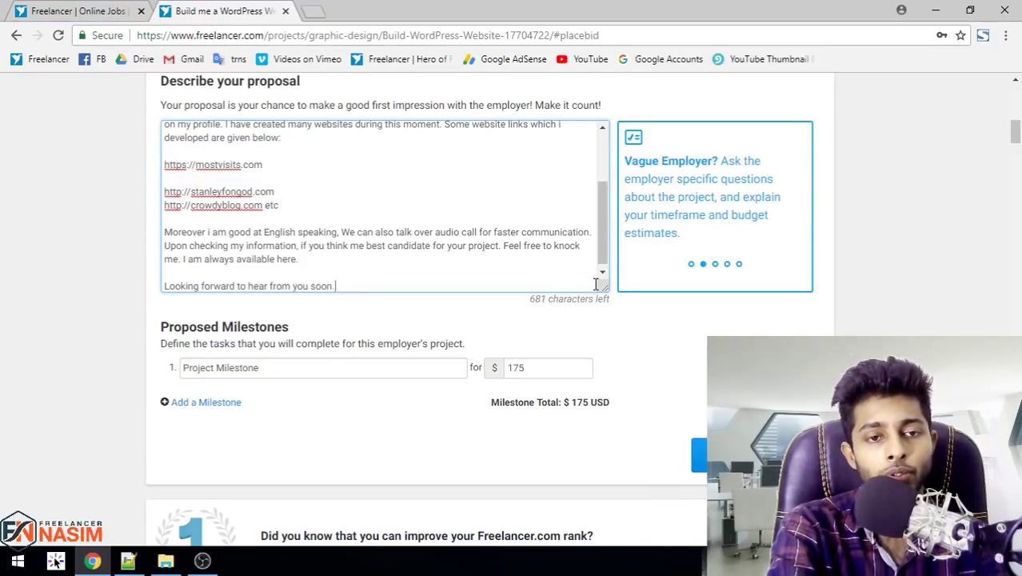
Sign off with 'Thanks', 'Sincerely' and the bidder's name on separate lines
key("Return")
key("Return")
type("T")
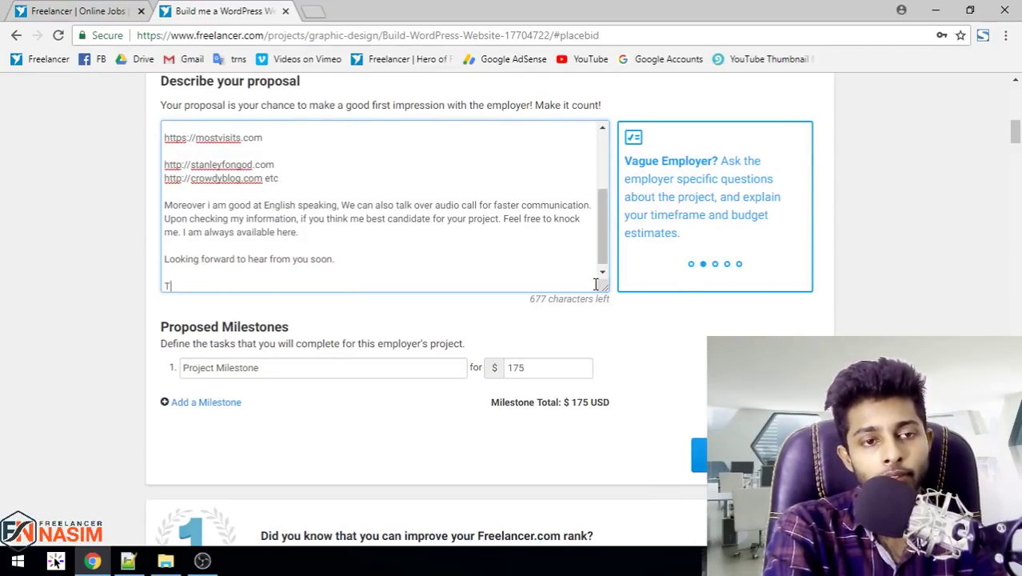
type("hanks Again")
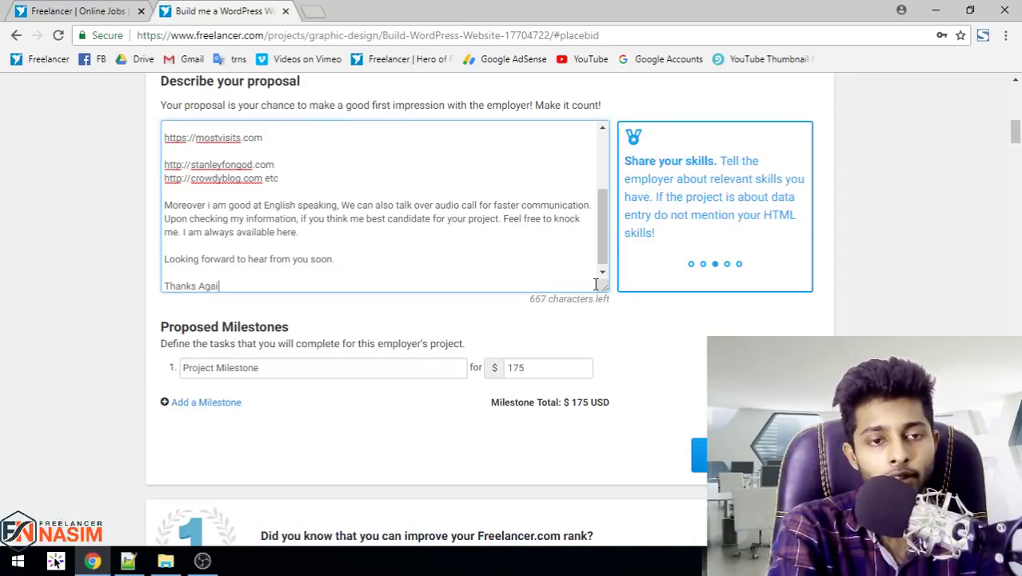
key("BackSpace")
key("BackSpace")
key("BackSpace")
key("BackSpace")
key("BackSpace")
key("BackSpace")
key("Return")
type("S")
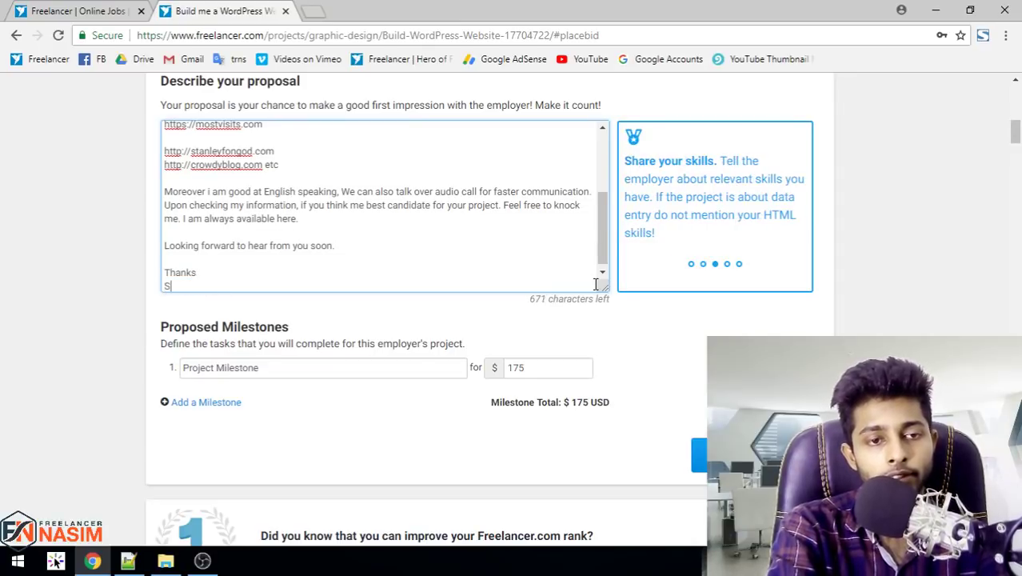
type("incerely")
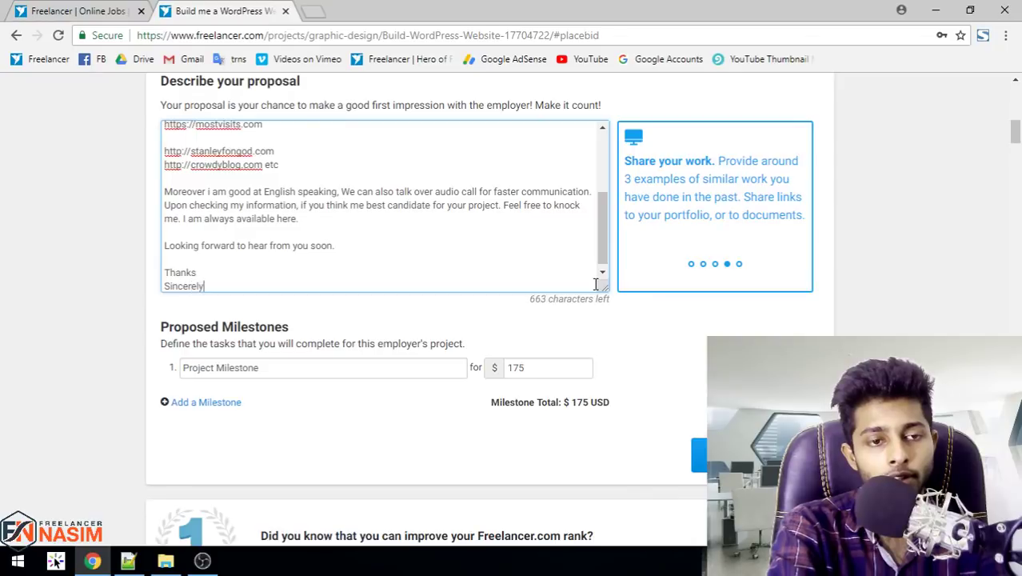
key("Return")
type("Nasim")
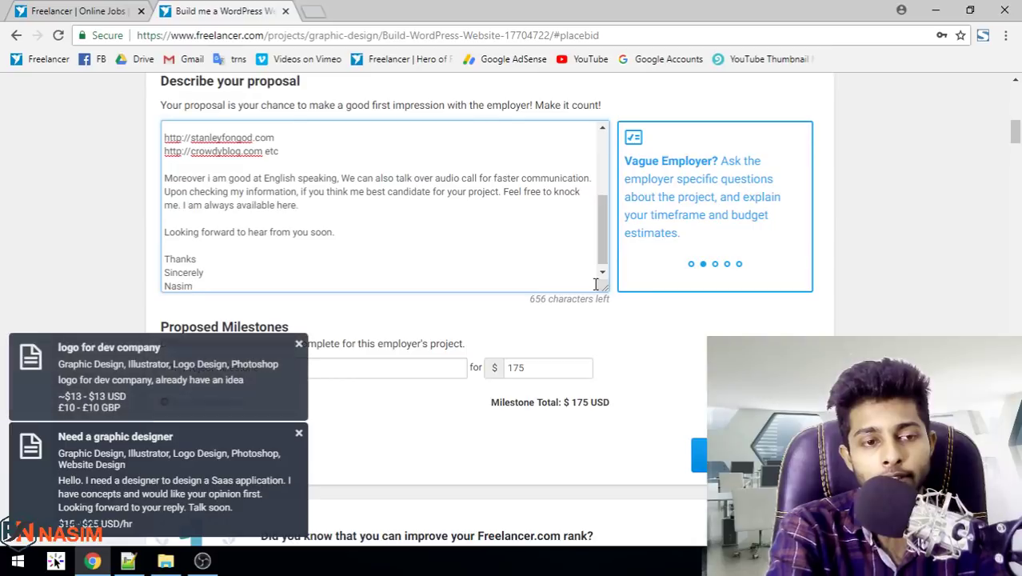
Rename the $175 milestone from Project Milestone to 'Full budget'
scroll(639, 283, "down", 3)
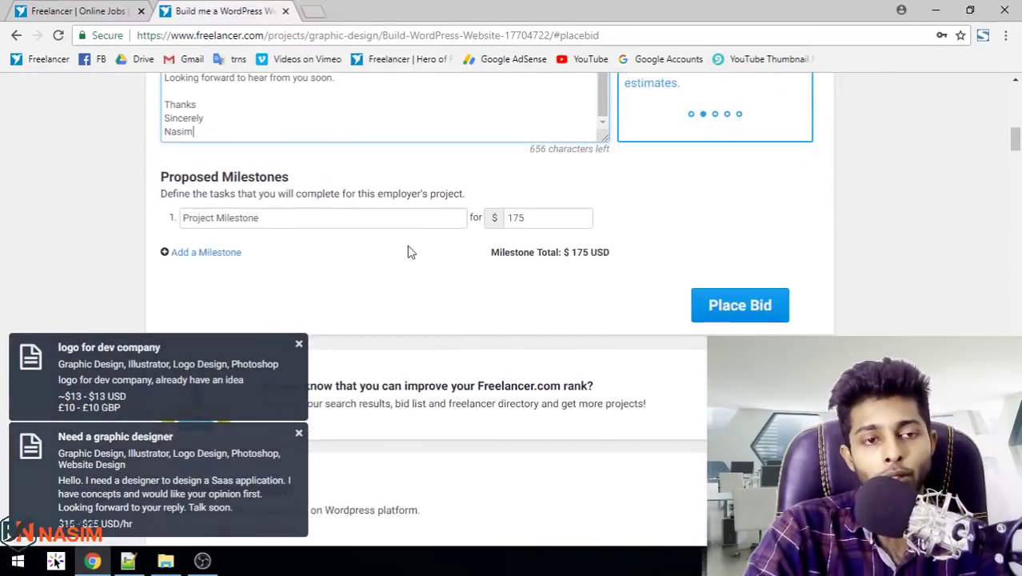
left_click_drag(280, 143, 171, 147)
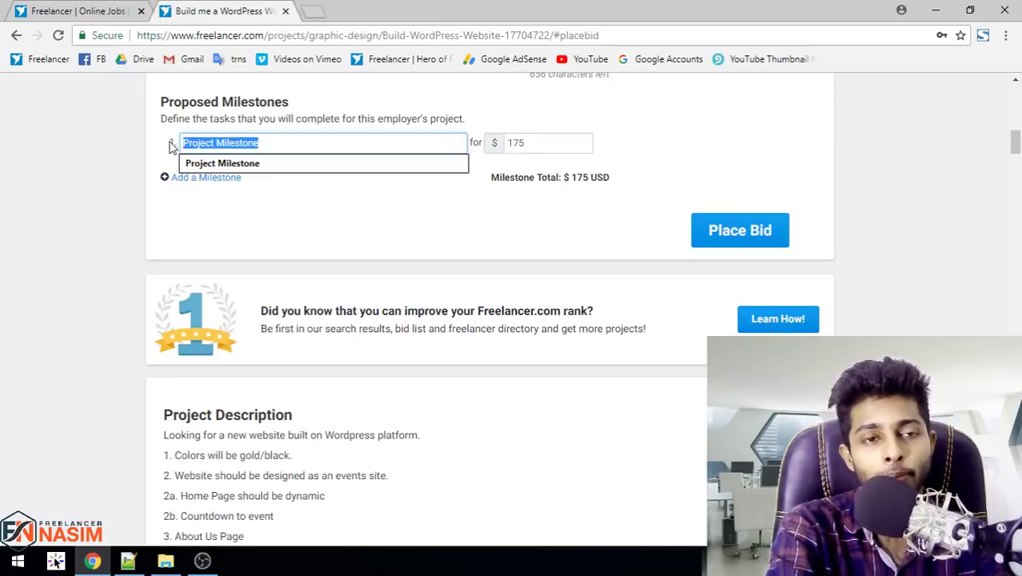
type("Full budget")
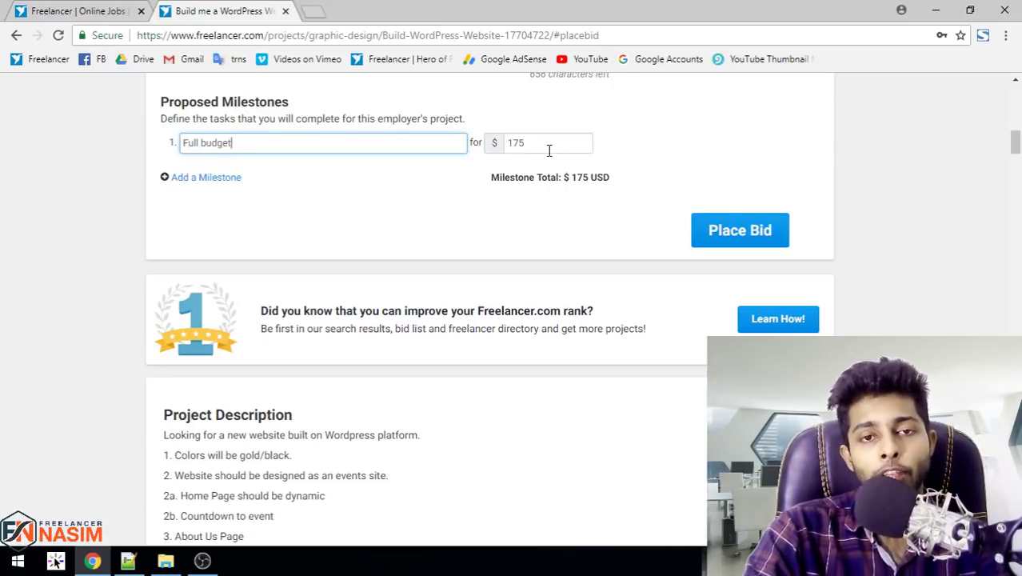
key("Tab")
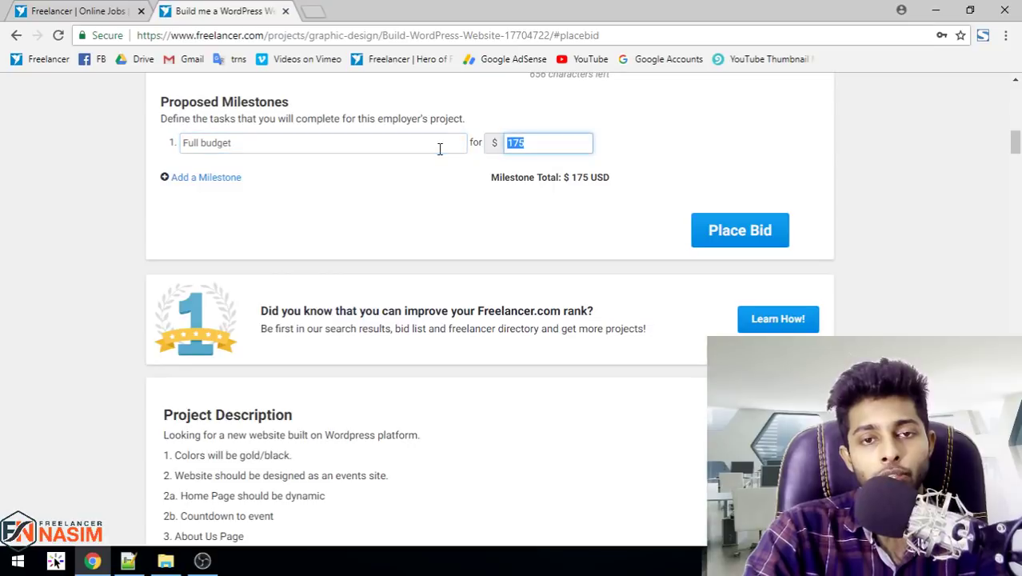
Change the delivery time from 10 to 5 days and the bid from 175 to 200 USD
scroll(444, 156, "up", 10)
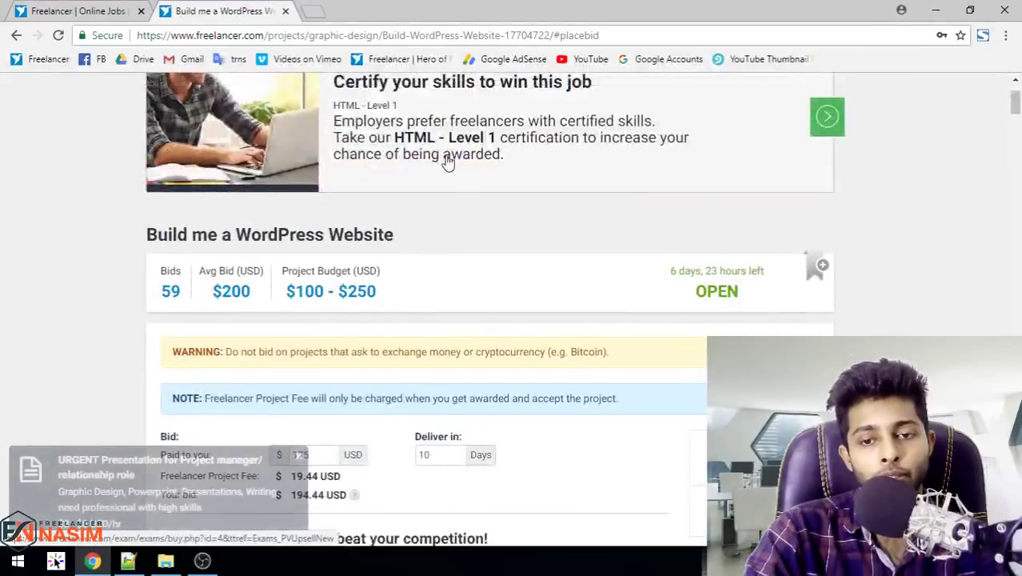
scroll(446, 160, "down", 3)
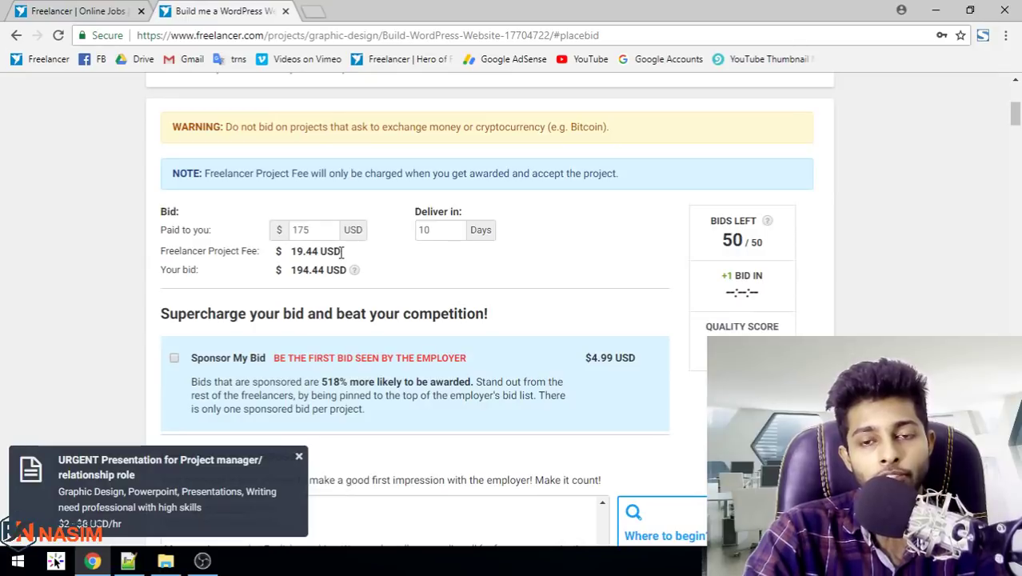
scroll(342, 255, "down", 7)
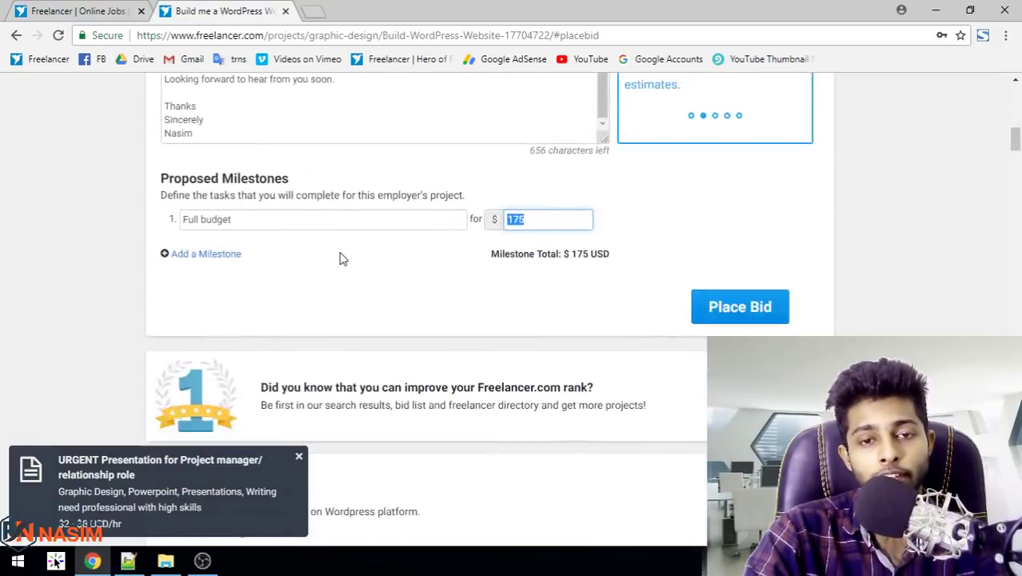
scroll(343, 257, "down", 1)
scroll(343, 257, "up", 5)
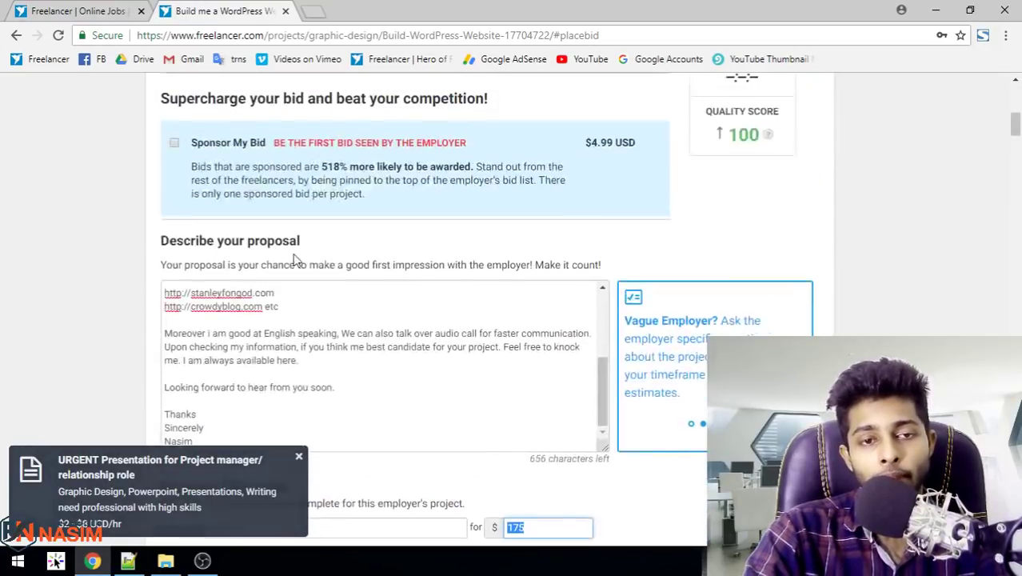
scroll(296, 258, "up", 3)
double_click(424, 230)
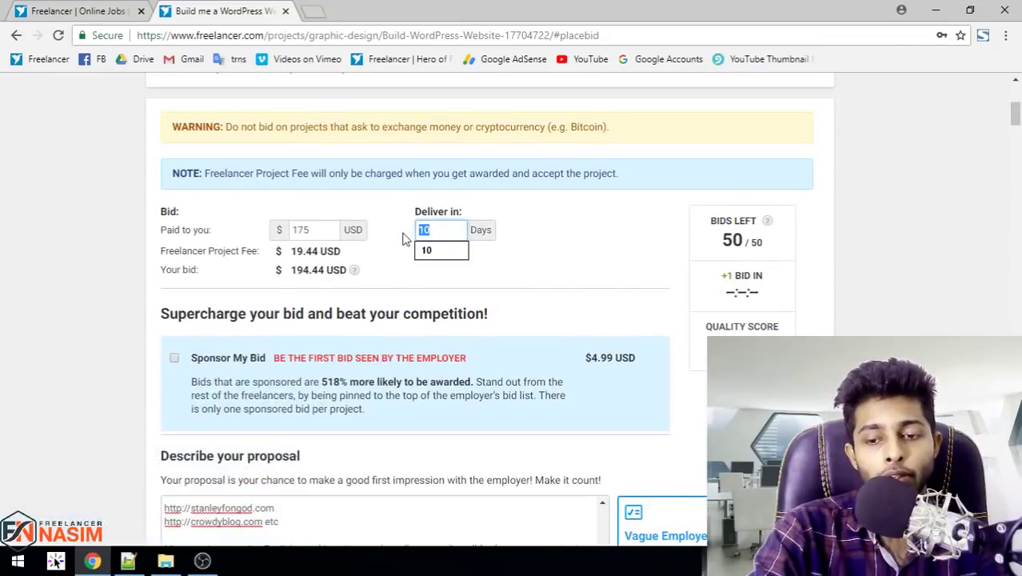
type("5")
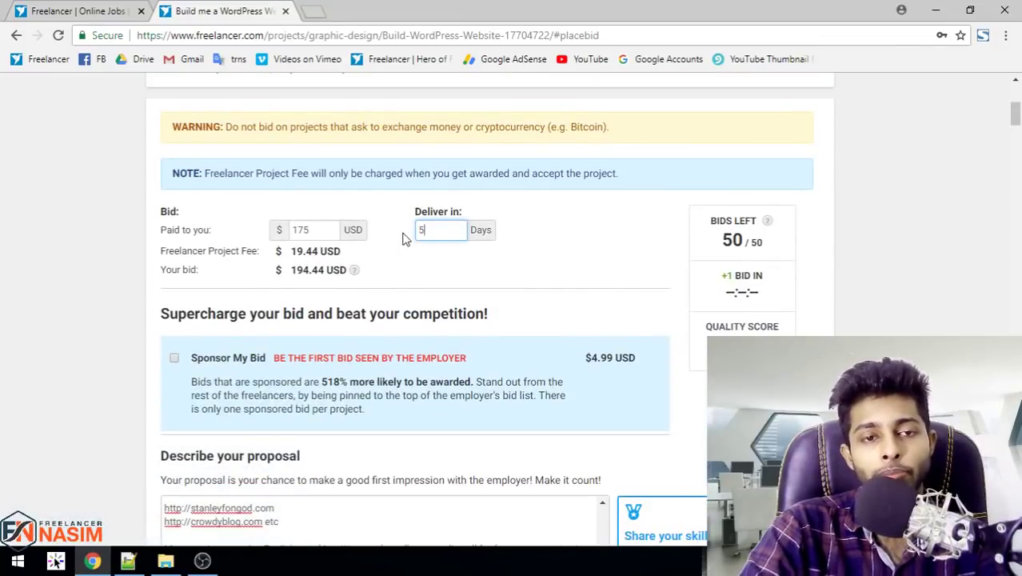
double_click(300, 230)
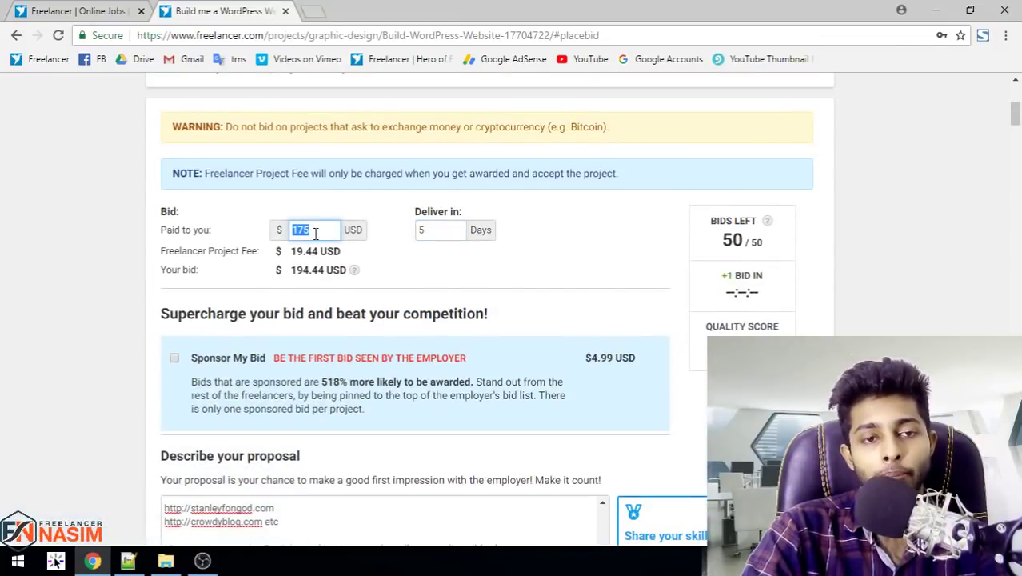
type("200")
left_click(264, 232)
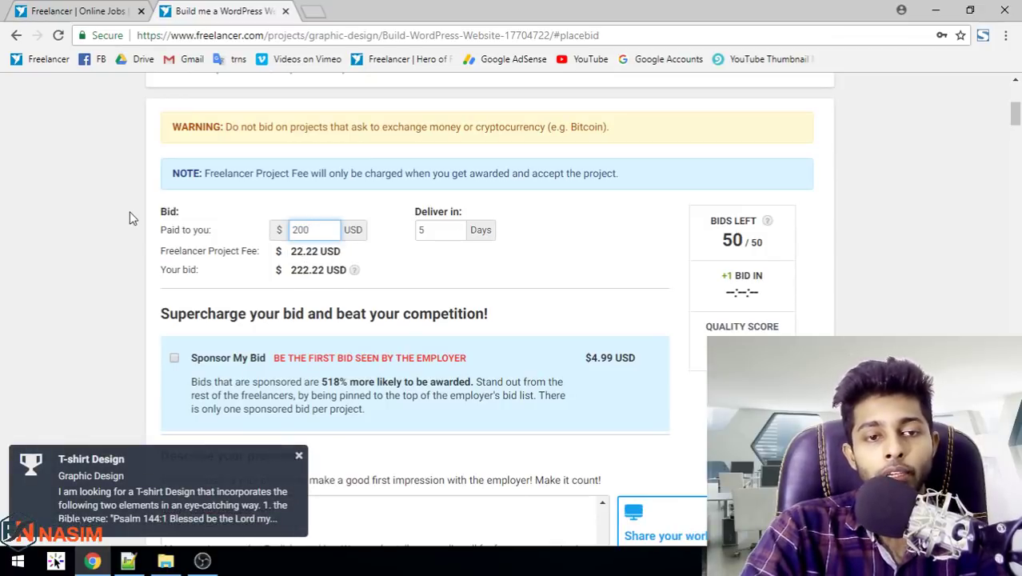
Set the Full budget milestone to 222 and place the bid
scroll(623, 357, "down", 5)
double_click(566, 369)
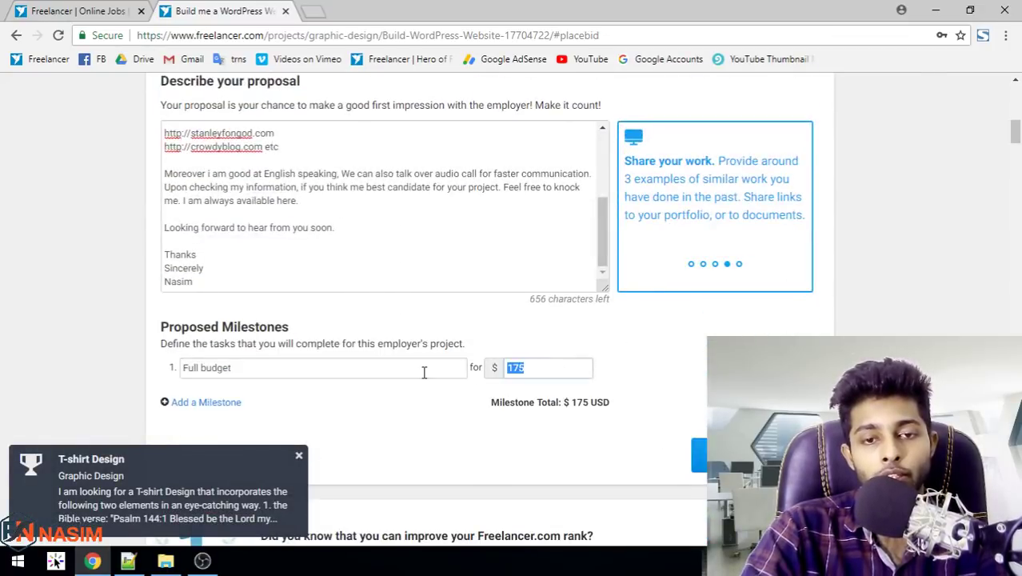
type("222")
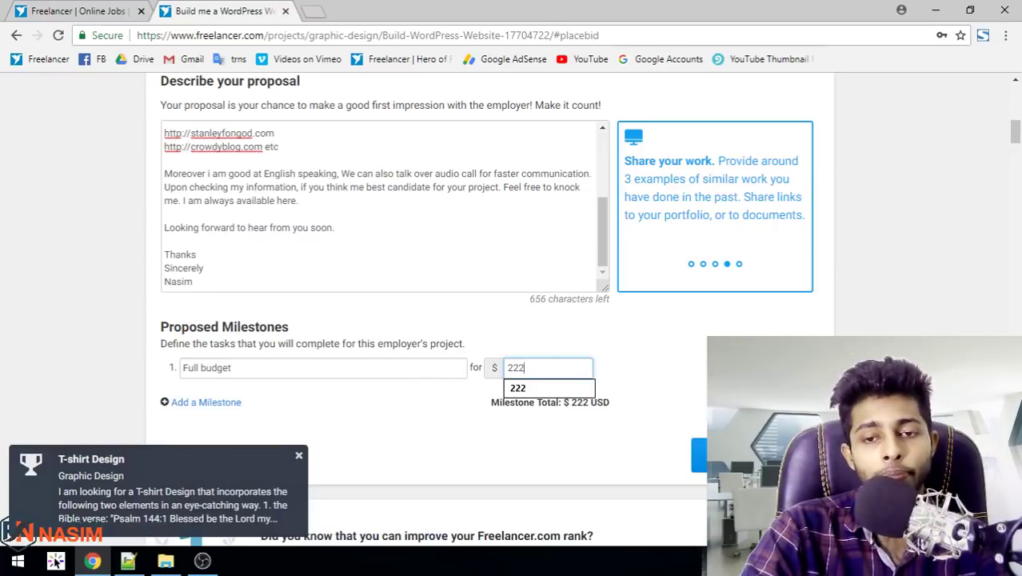
left_click(1011, 436)
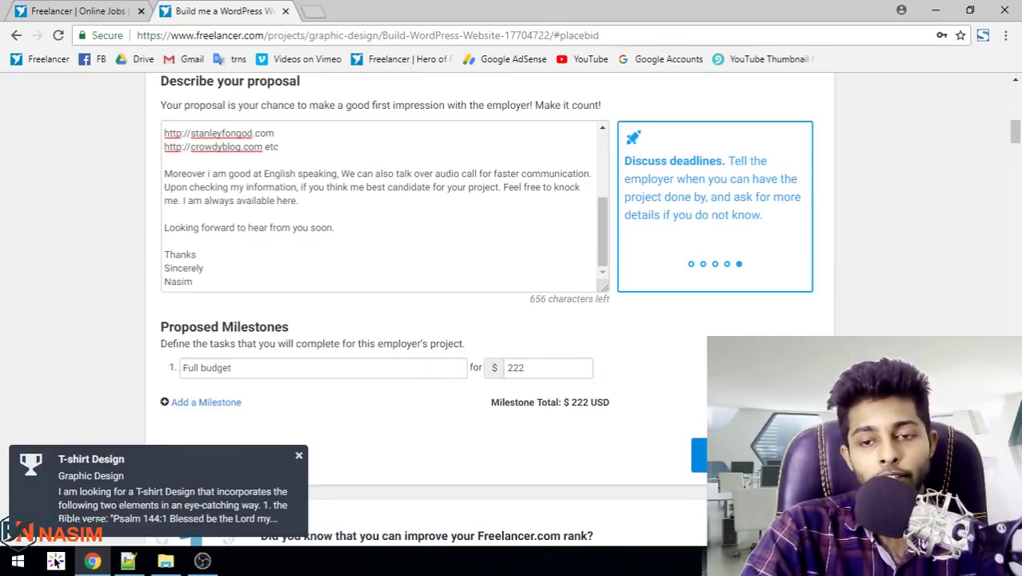
left_click(700, 454)
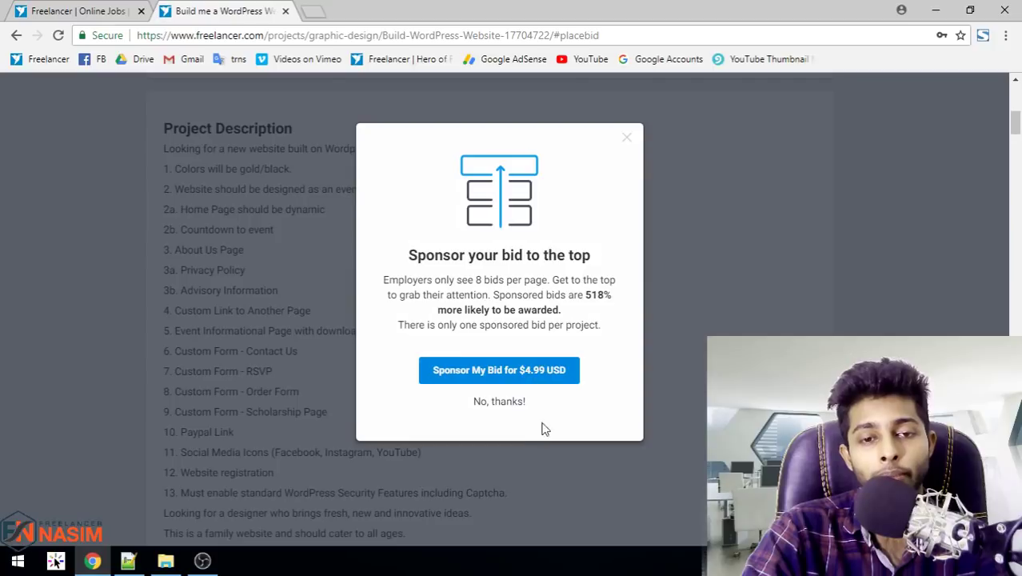
Place the $222, 5-day bid without sponsoring it and dismiss the bid upgrade offers
left_click(508, 407)
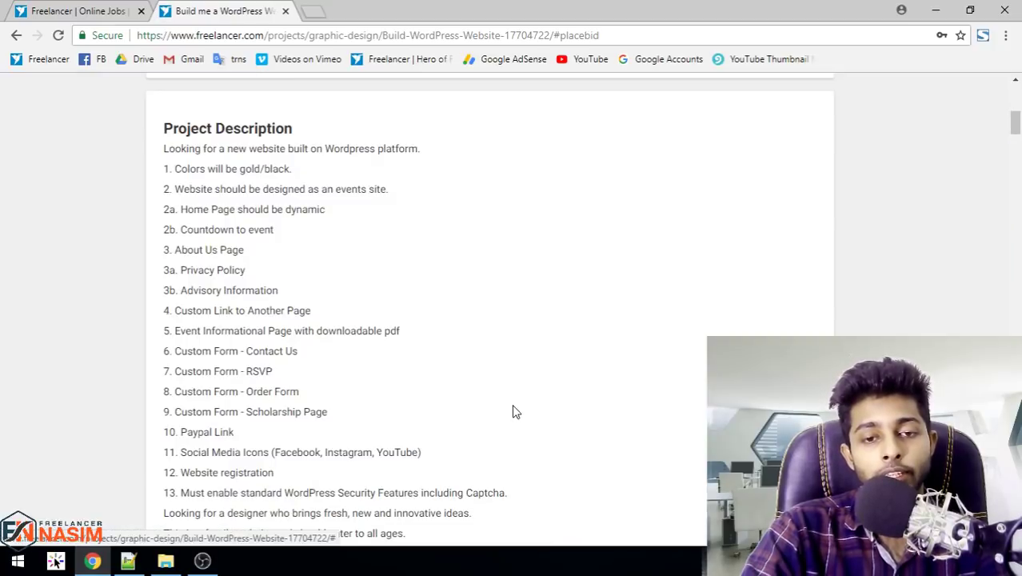
scroll(459, 221, "down", 4)
scroll(458, 222, "down", 20)
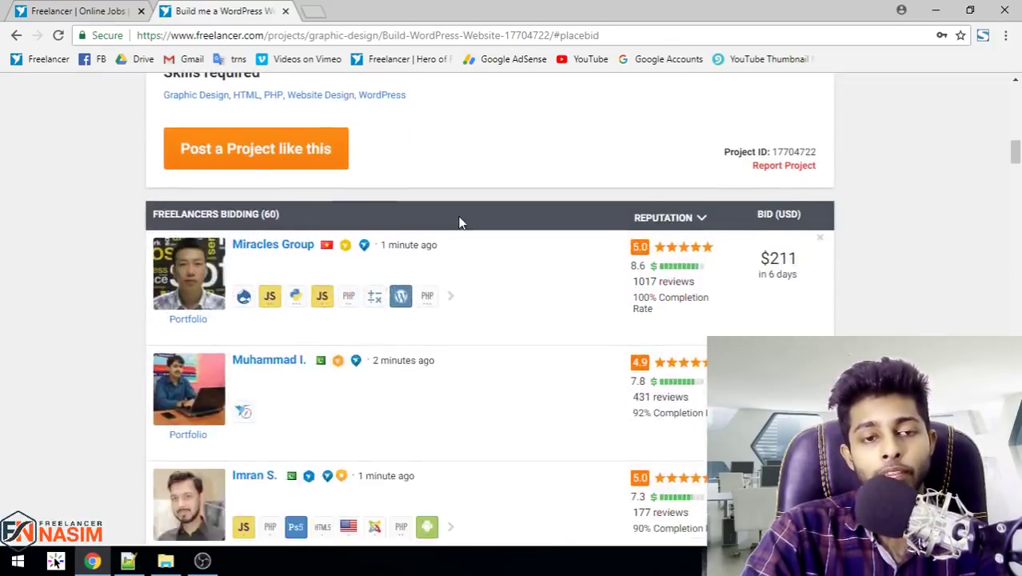
scroll(458, 222, "down", 10)
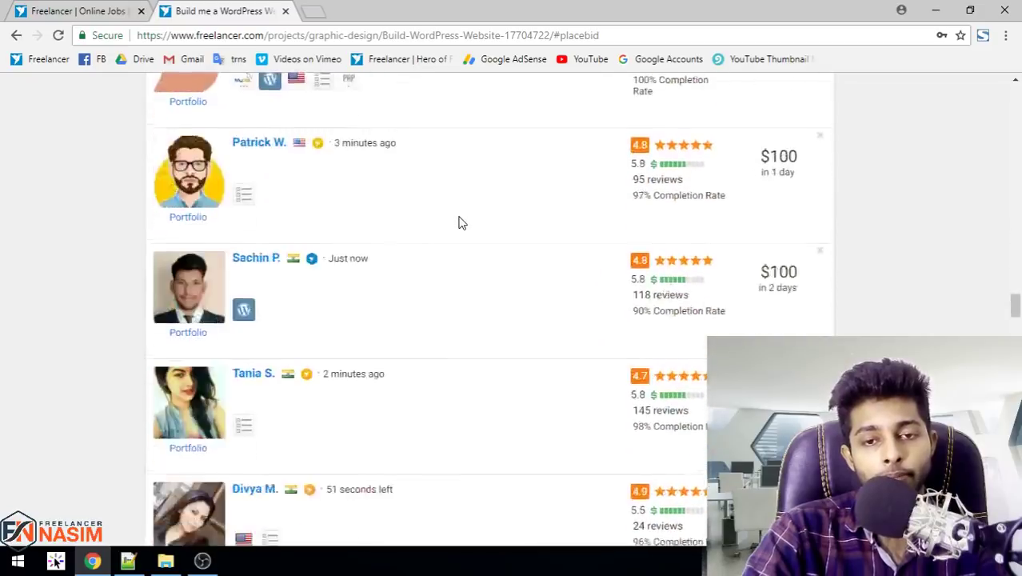
scroll(458, 222, "up", 2)
scroll(459, 222, "up", 2)
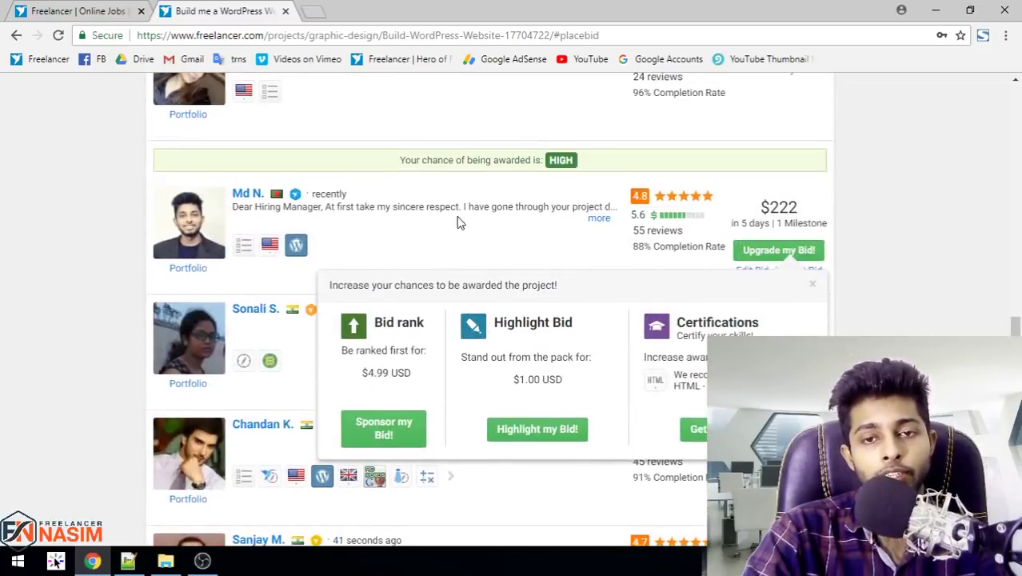
left_click(815, 286)
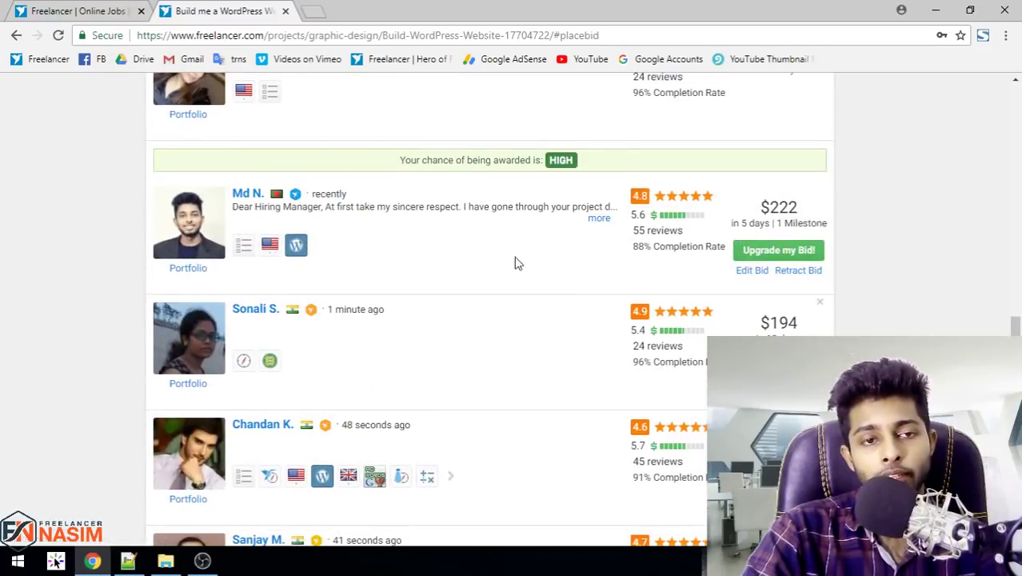
Expand and review the full text of the submitted proposal in the bidders list
left_click(599, 218)
scroll(310, 231, "down", 1)
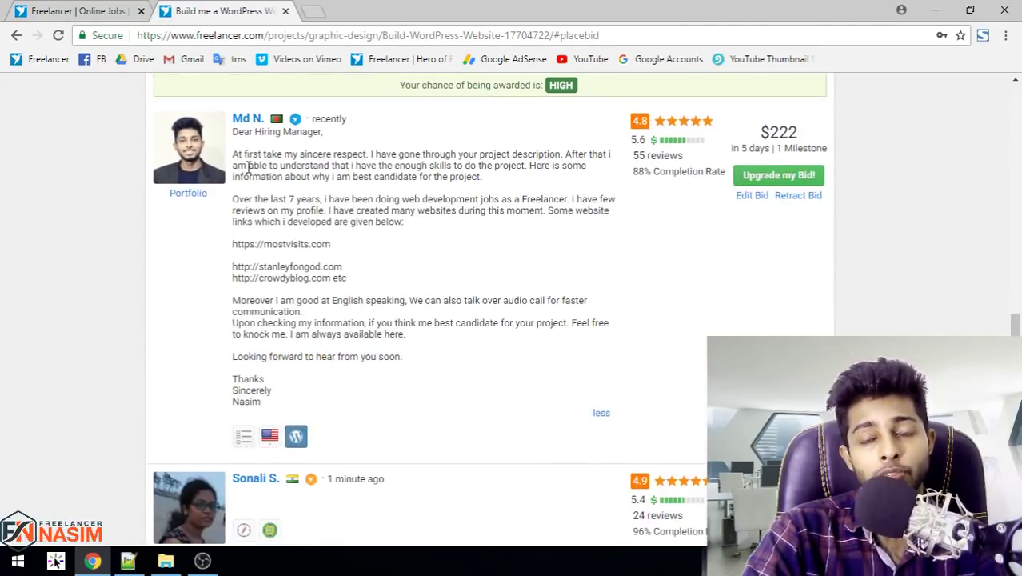
left_click_drag(247, 152, 362, 356)
left_click(363, 330)
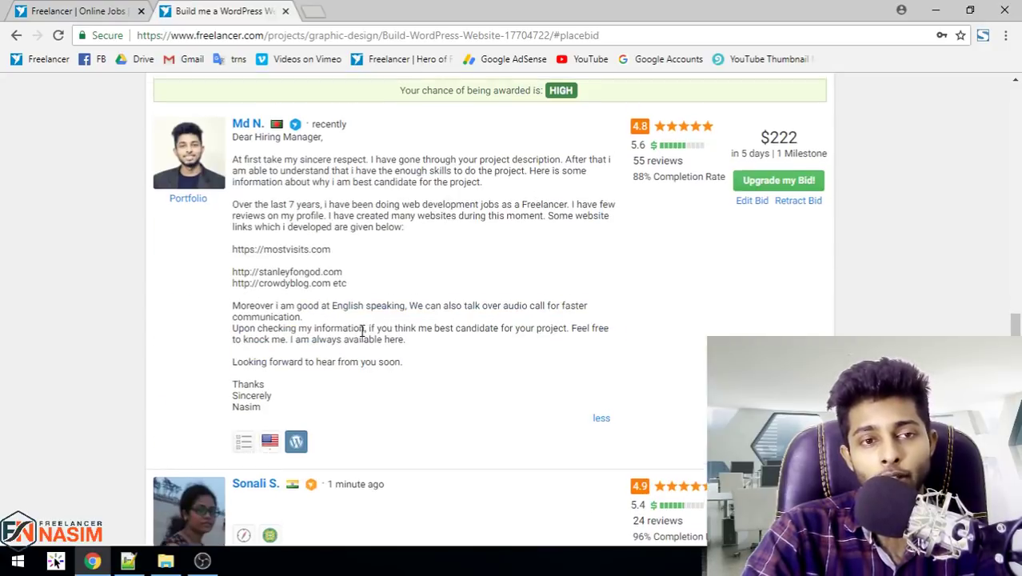
scroll(362, 330, "down", 15)
scroll(362, 336, "up", 10)
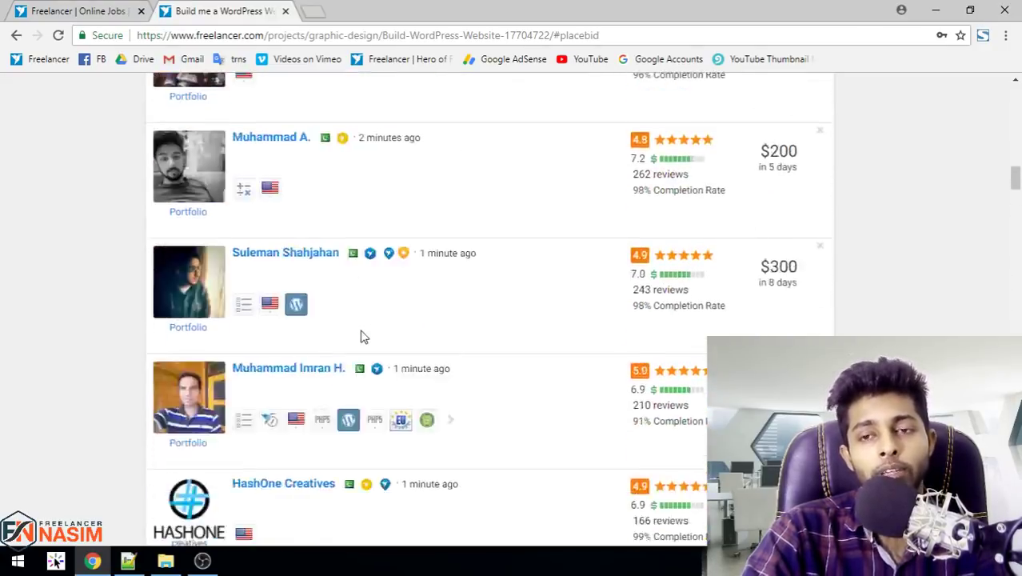
scroll(361, 336, "up", 5)
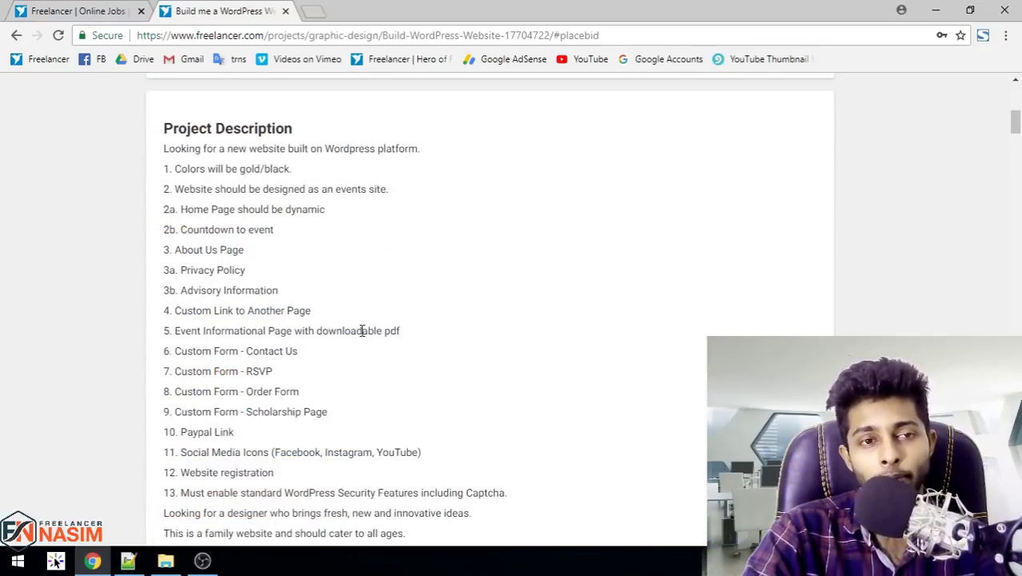
scroll(362, 332, "up", 6)
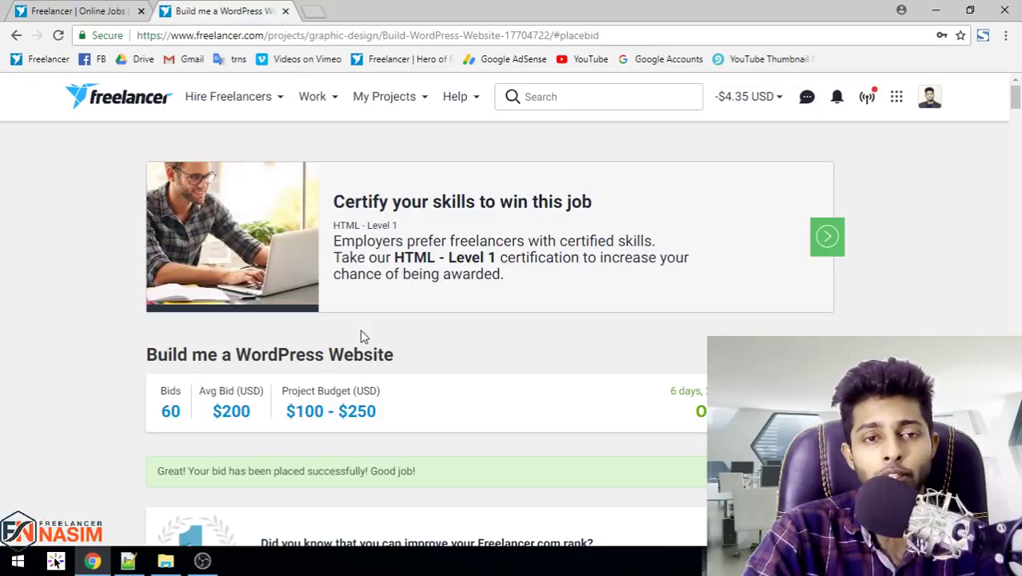
scroll(360, 336, "down", 4)
scroll(360, 336, "up", 1)
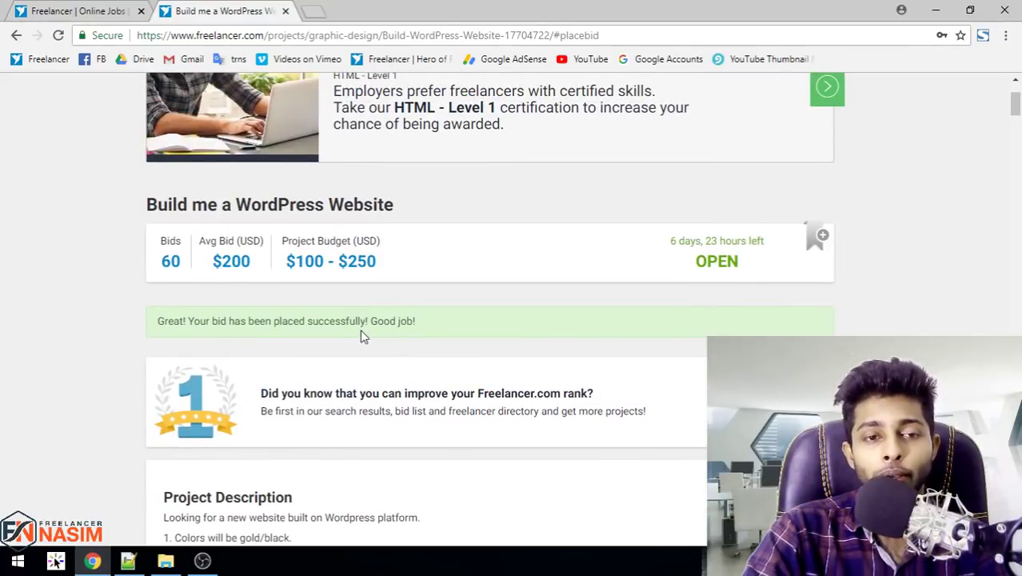
scroll(362, 335, "down", 4)
scroll(362, 329, "up", 5)
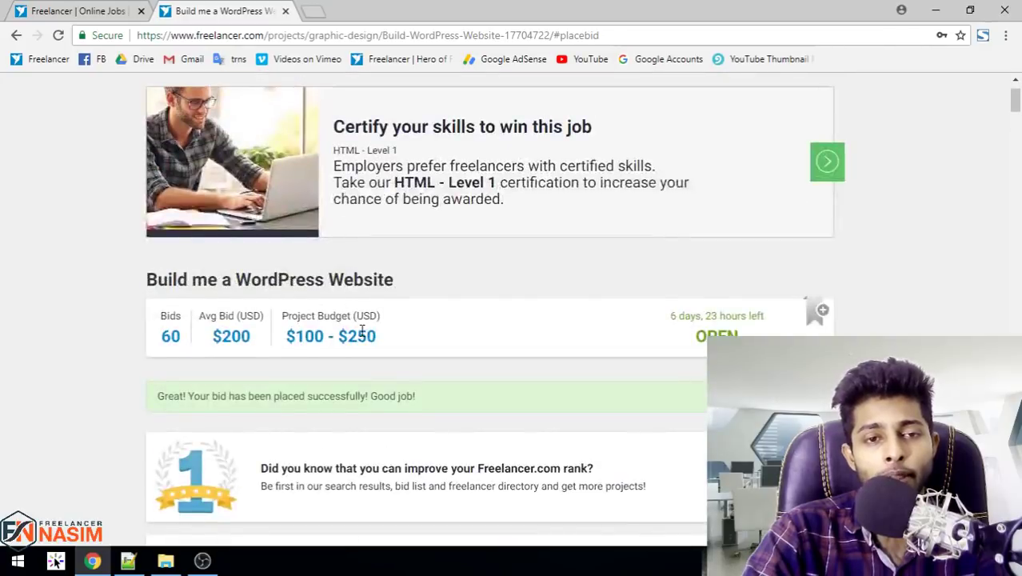
scroll(361, 332, "up", 1)
scroll(361, 320, "down", 5)
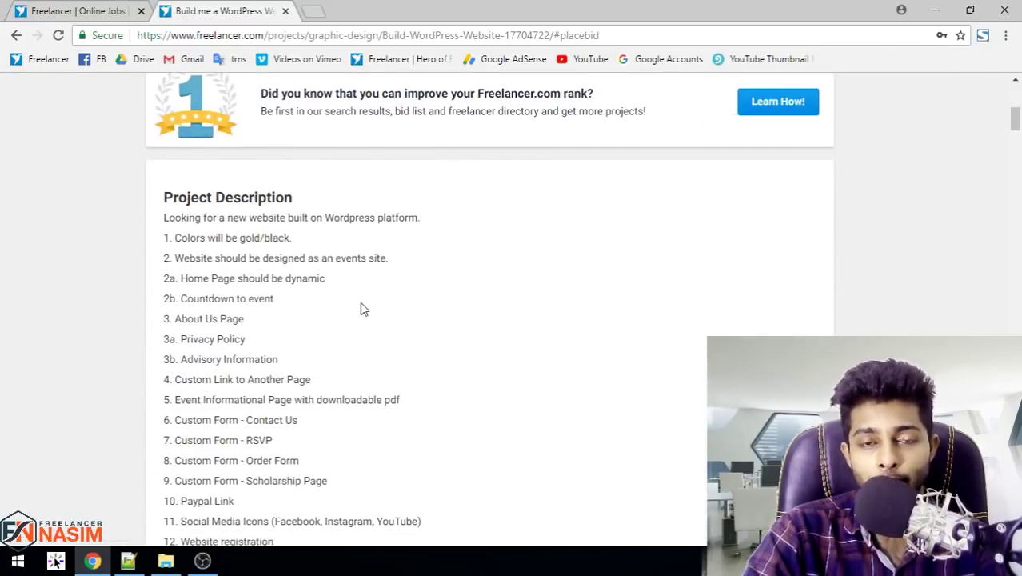
left_click(202, 560)
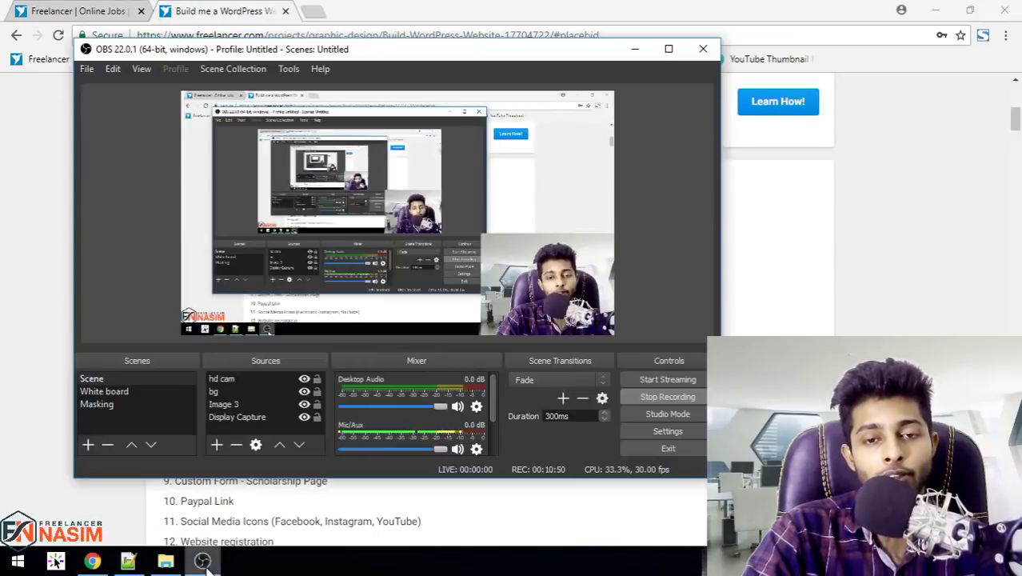
left_click(202, 561)
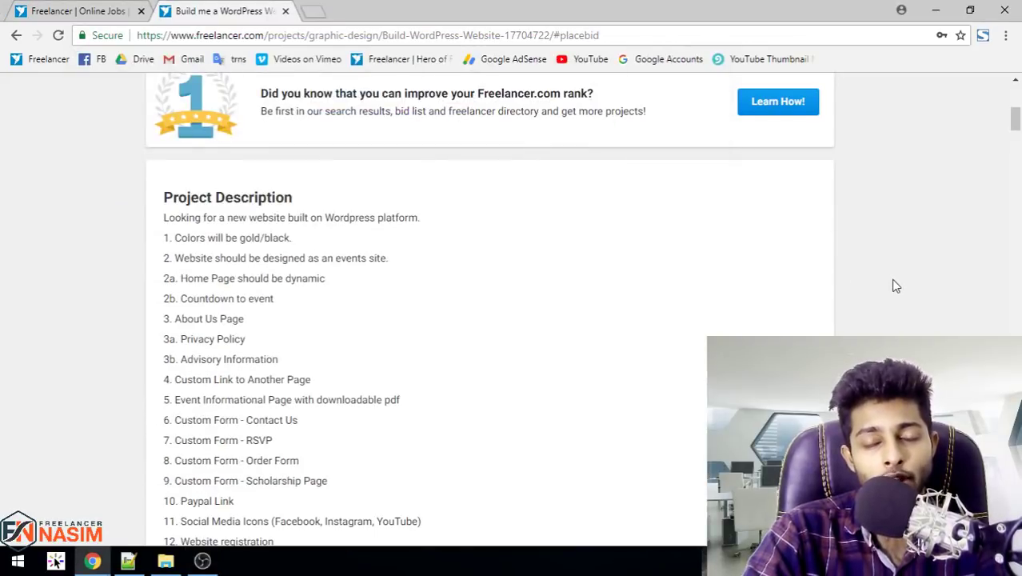